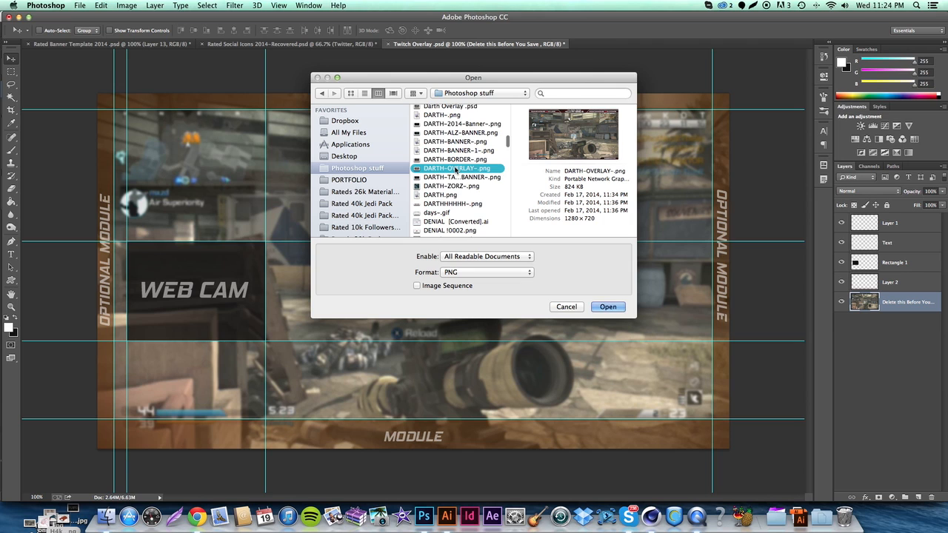
# Step: Open DARTH-OVERLAY-.png to look over the example overlay design, and close it again
pyautogui.click(617, 310)
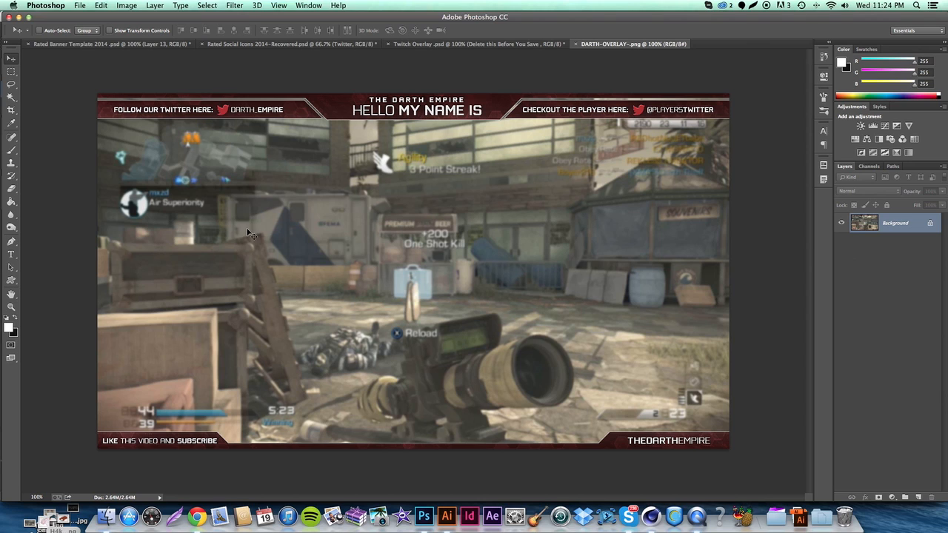
pyautogui.click(575, 44)
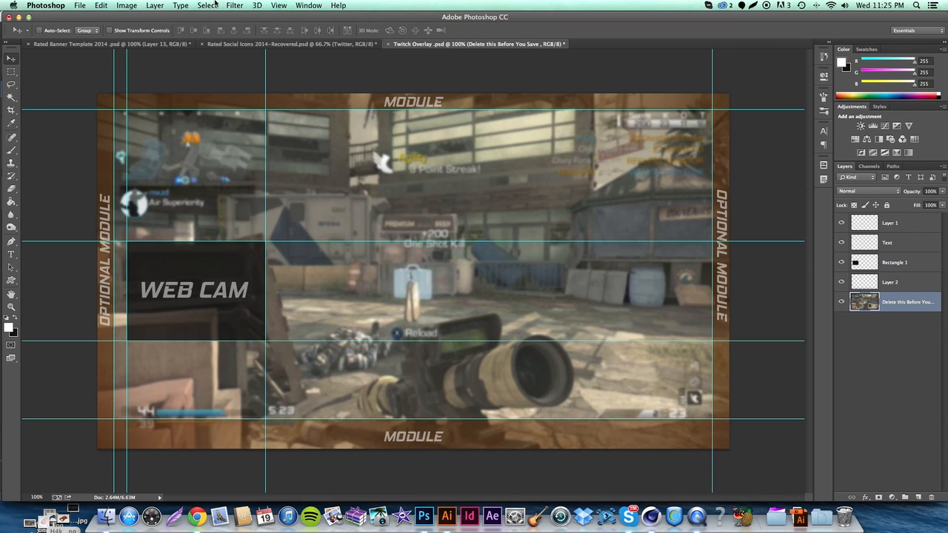
# Step: Check the canvas dimensions of the Twitch overlay template in pixels without changing them
pyautogui.click(126, 5)
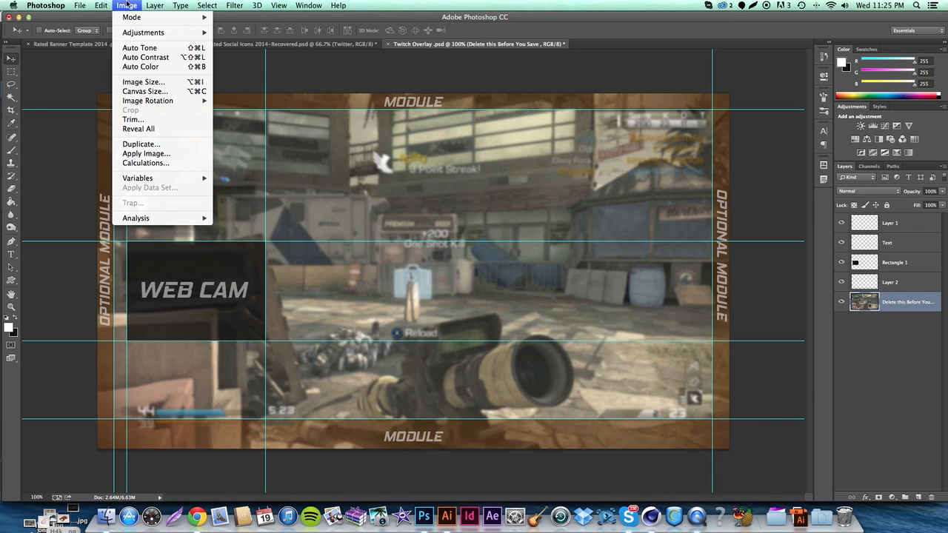
pyautogui.click(131, 92)
pyautogui.click(536, 216)
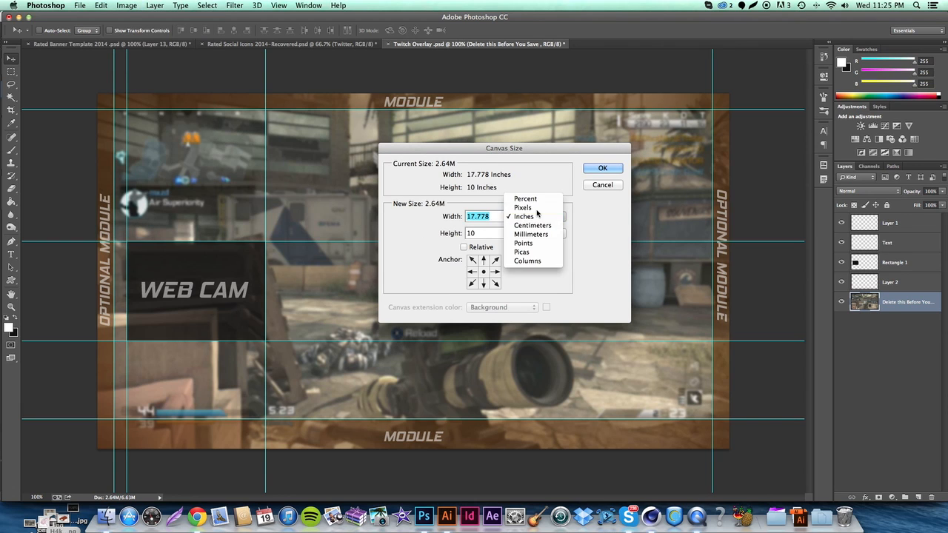
pyautogui.click(537, 205)
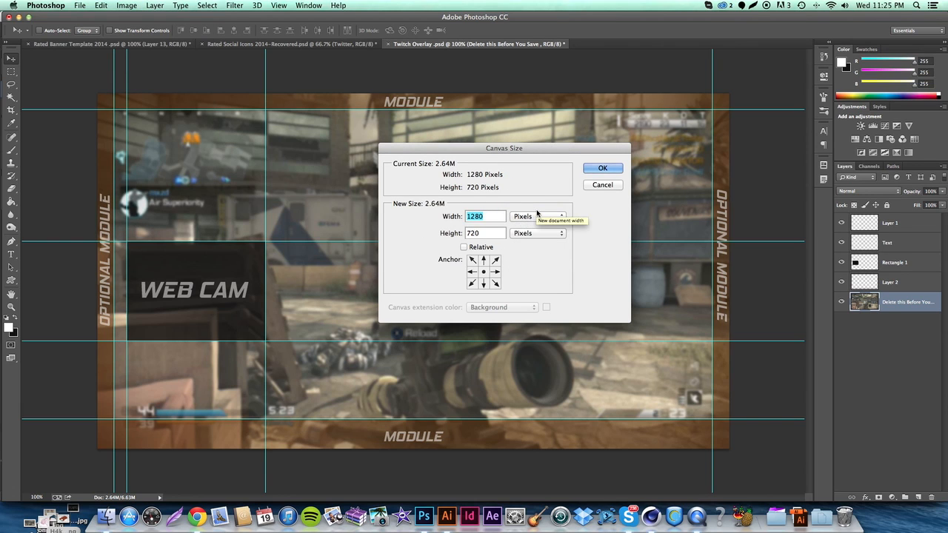
pyautogui.click(601, 185)
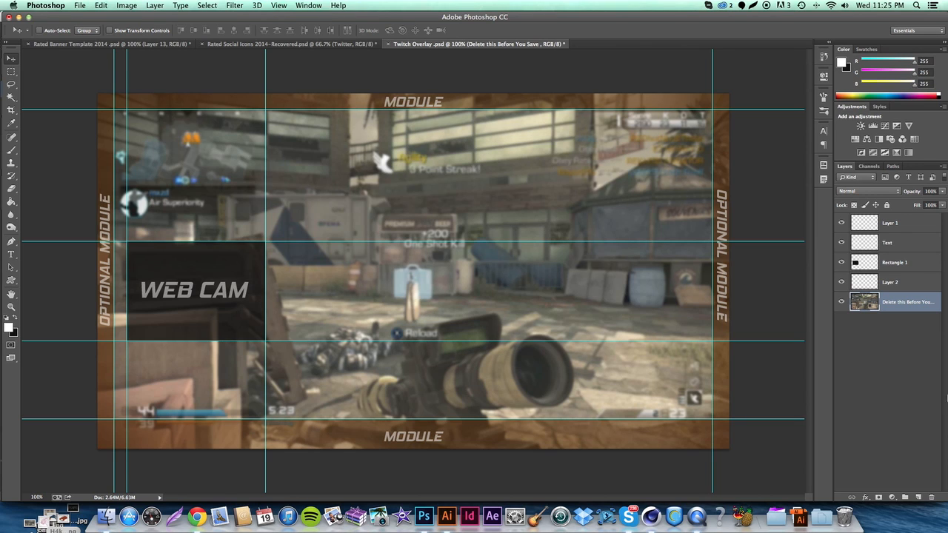
# Step: Toggle the visibility of the Rectangle 1 layer to examine the web cam box
pyautogui.click(840, 262)
pyautogui.click(838, 263)
pyautogui.click(839, 262)
pyautogui.click(839, 262)
# Step: Clear all guides from the Twitch overlay template
pyautogui.click(259, 5)
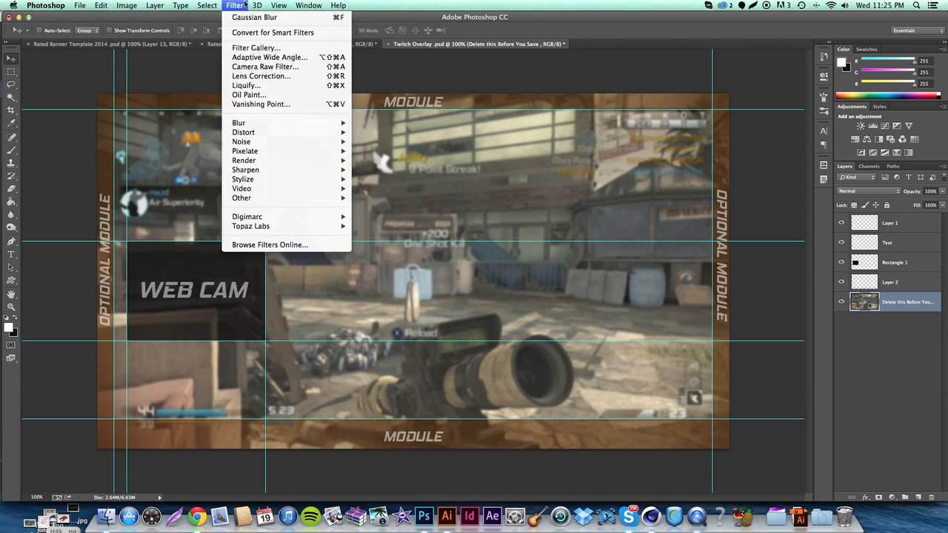
pyautogui.moveTo(278, 5)
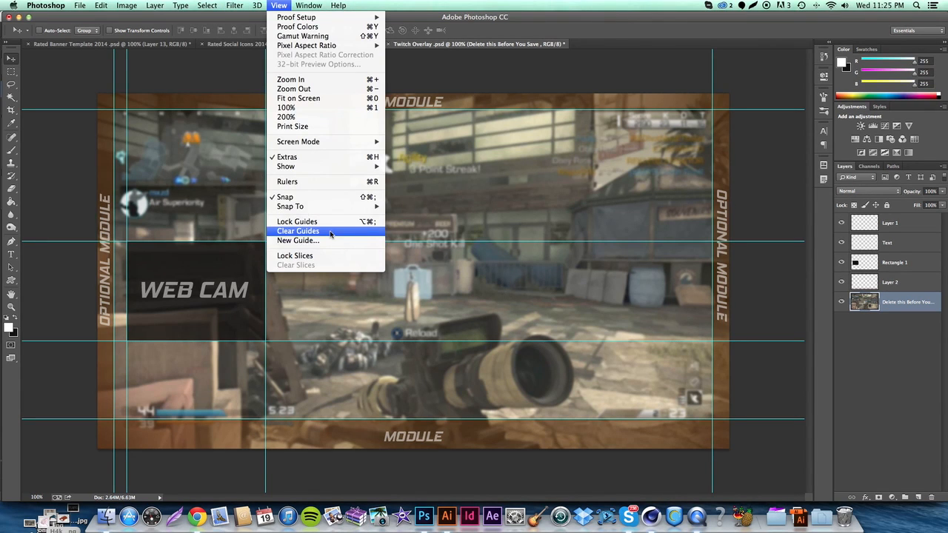
pyautogui.click(303, 231)
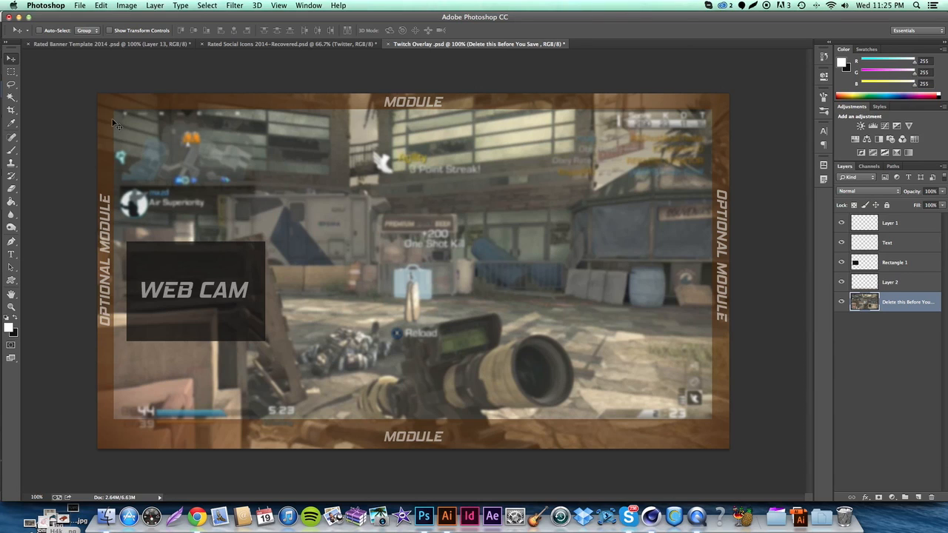
# Step: Duplicate Layer 2 four times to make the orange module border more opaque
pyautogui.click(888, 282)
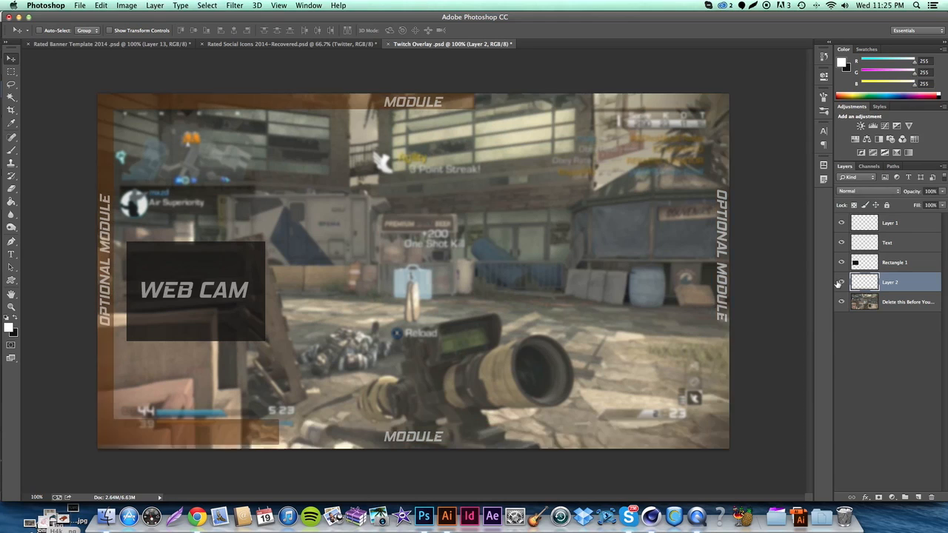
pyautogui.click(894, 193)
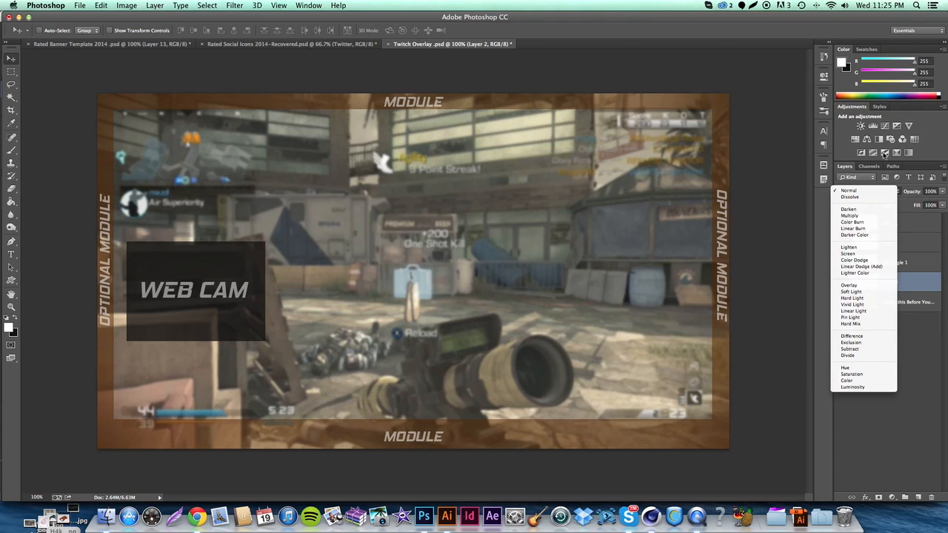
pyautogui.click(939, 223)
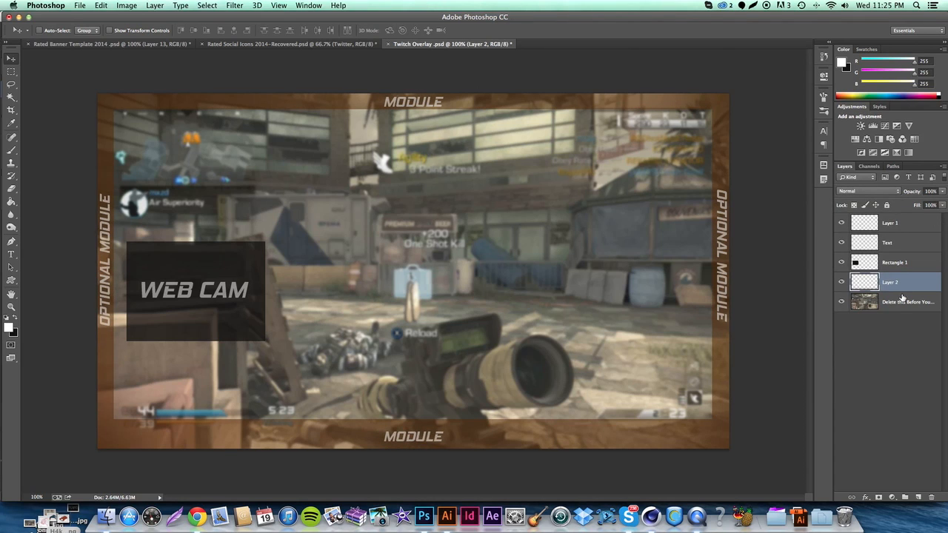
pyautogui.press('super+j')
pyautogui.press('super+j')
pyautogui.press('super+j')
pyautogui.press('super+j')
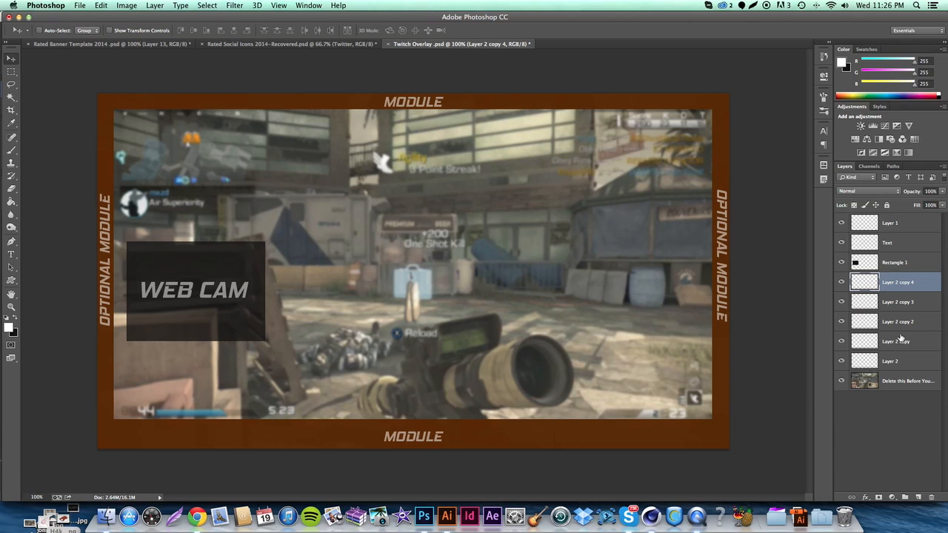
# Step: Undo the four duplications of Layer 2
pyautogui.press('super+alt+z')
pyautogui.press('super+alt+z')
pyautogui.press('super+alt+z')
pyautogui.press('super+alt+z')
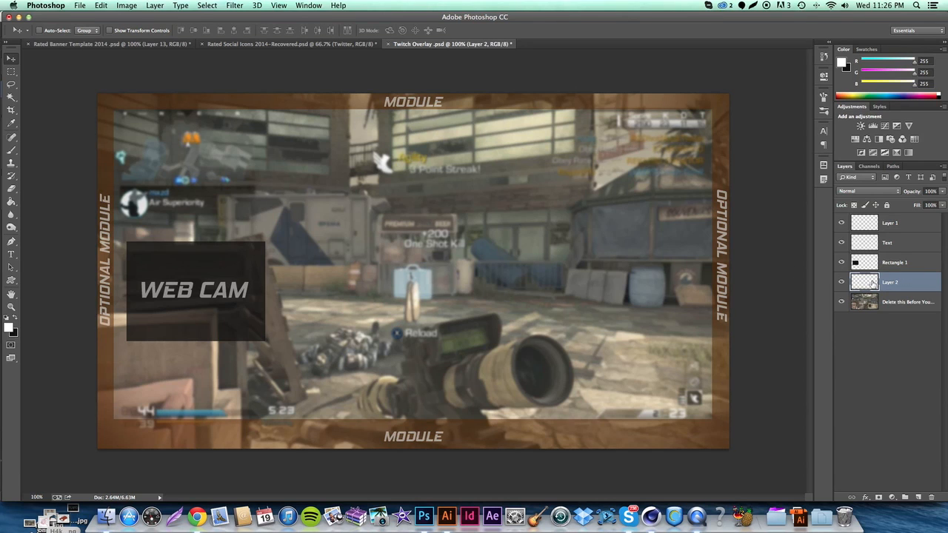
# Step: Hide the Text layer and delete Layer 1 from the template
pyautogui.click(841, 282)
pyautogui.click(841, 282)
pyautogui.click(897, 262)
pyautogui.click(898, 244)
pyautogui.click(841, 242)
pyautogui.click(841, 222)
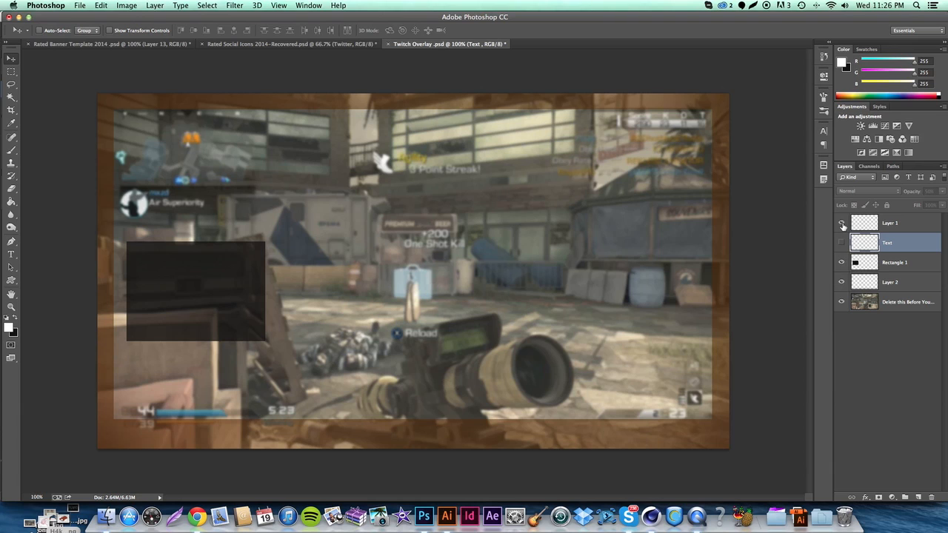
pyautogui.click(932, 224)
pyautogui.press('BackSpace')
# Step: Hide Layer 2 and Rectangle 1, and add a new layer directly above the gameplay background image
pyautogui.click(842, 243)
pyautogui.click(841, 245)
pyautogui.click(841, 262)
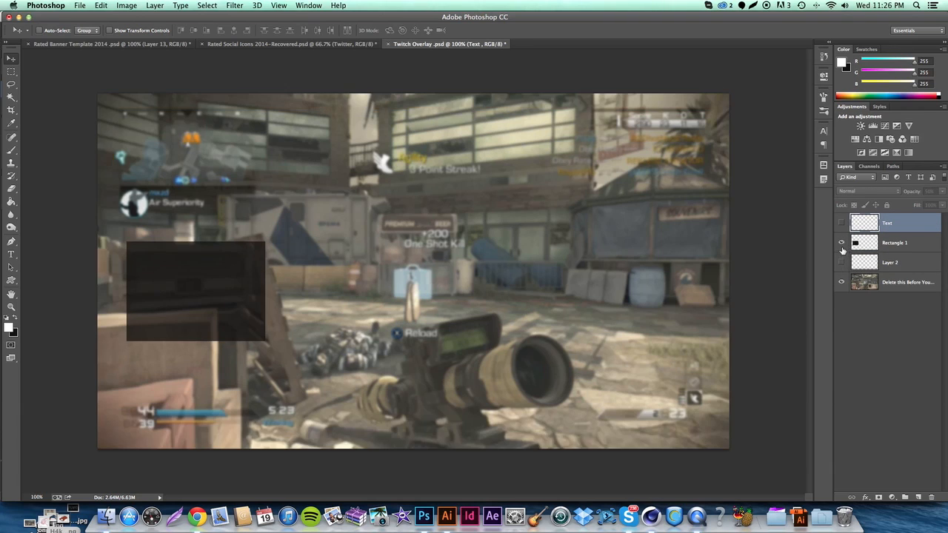
pyautogui.click(841, 244)
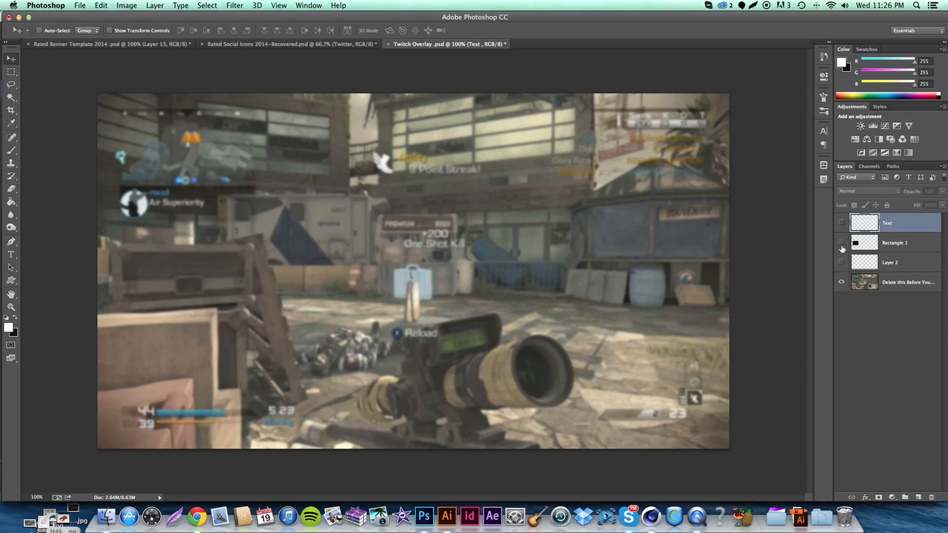
pyautogui.click(898, 285)
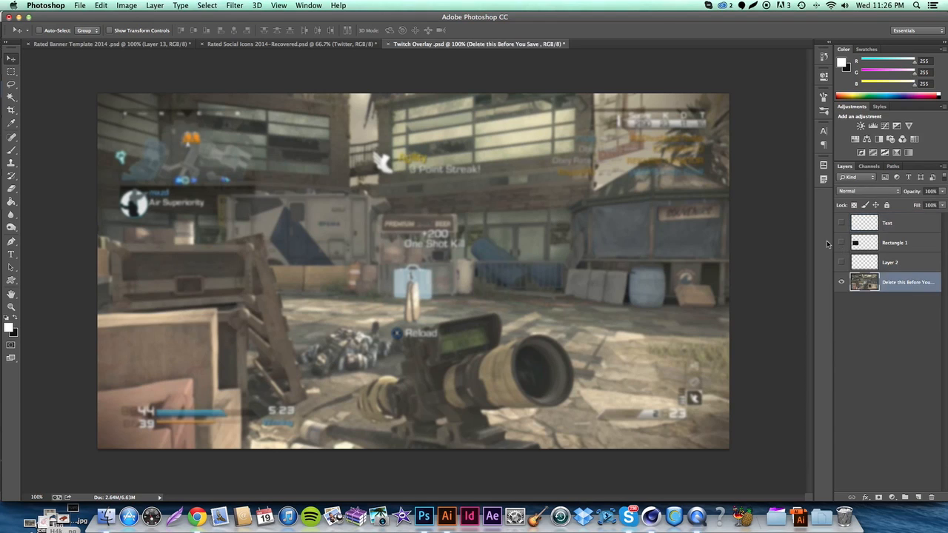
pyautogui.click(919, 498)
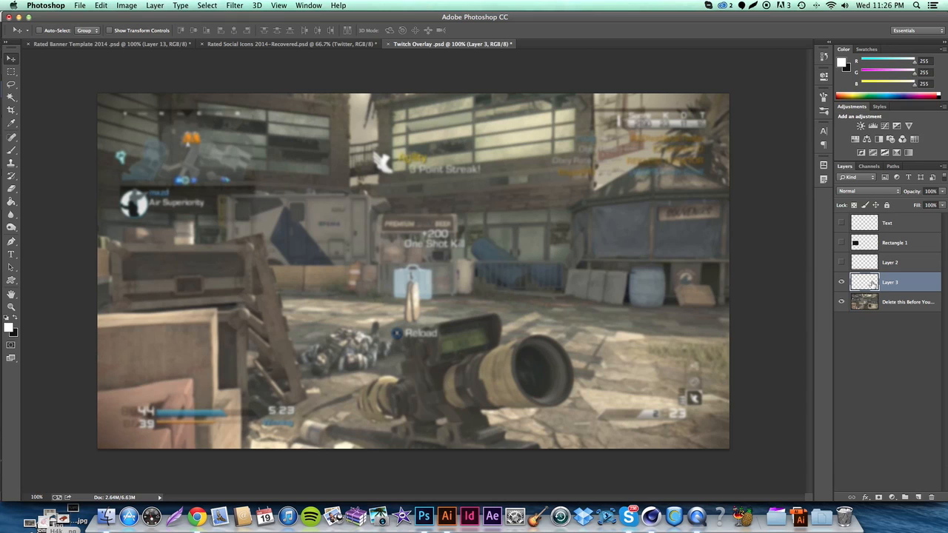
# Step: Add a vertical and a horizontal guide crossing at the canvas centre, showing the rulers only while placing them
pyautogui.click(281, 5)
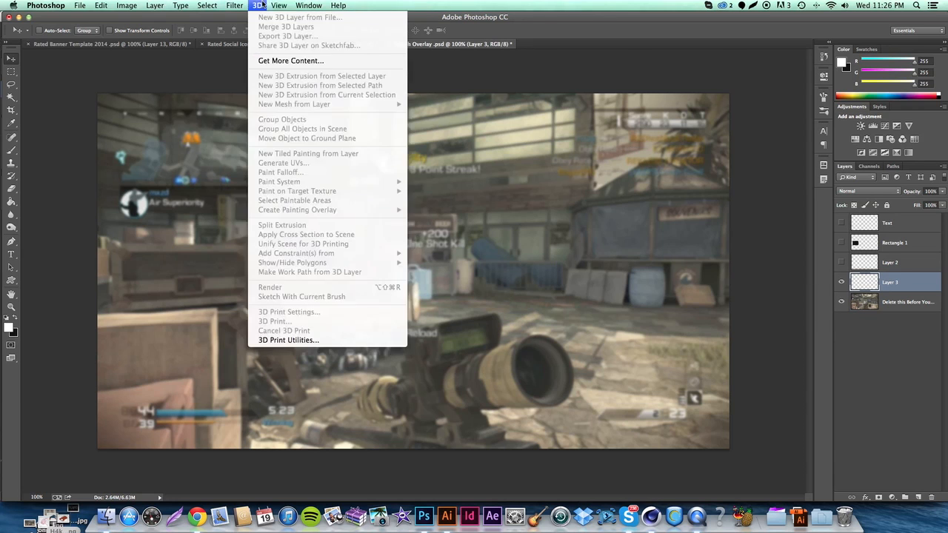
pyautogui.click(282, 3)
pyautogui.press('super+r')
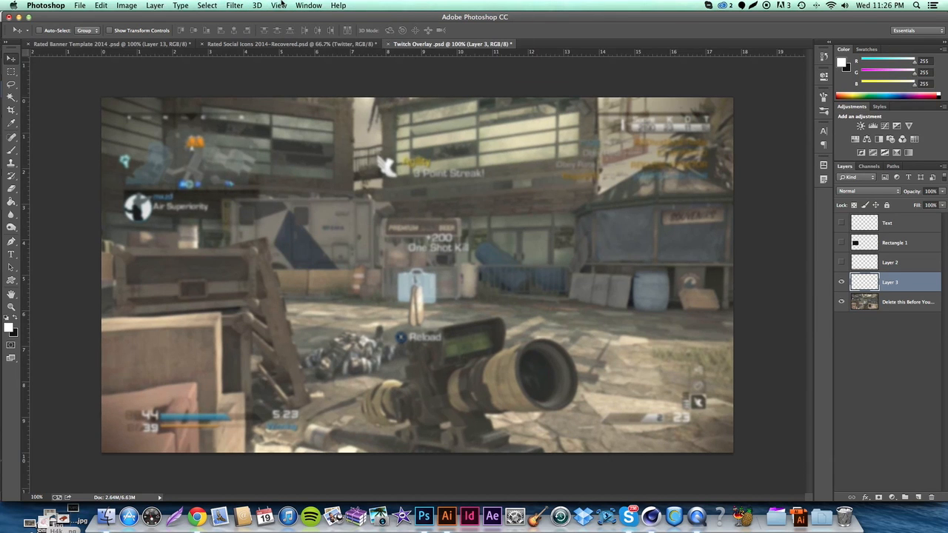
pyautogui.moveTo(25, 178); pyautogui.dragTo(416, 191)
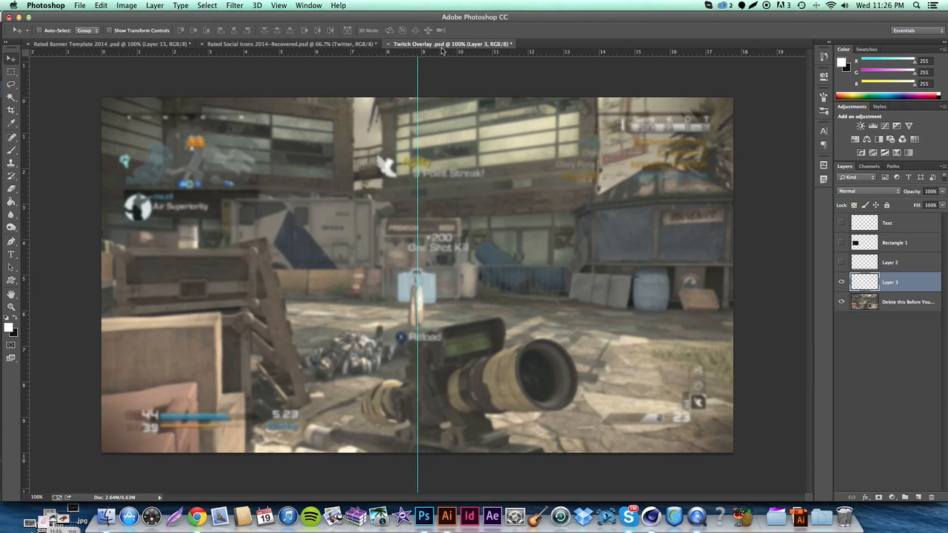
pyautogui.moveTo(444, 56); pyautogui.dragTo(454, 278)
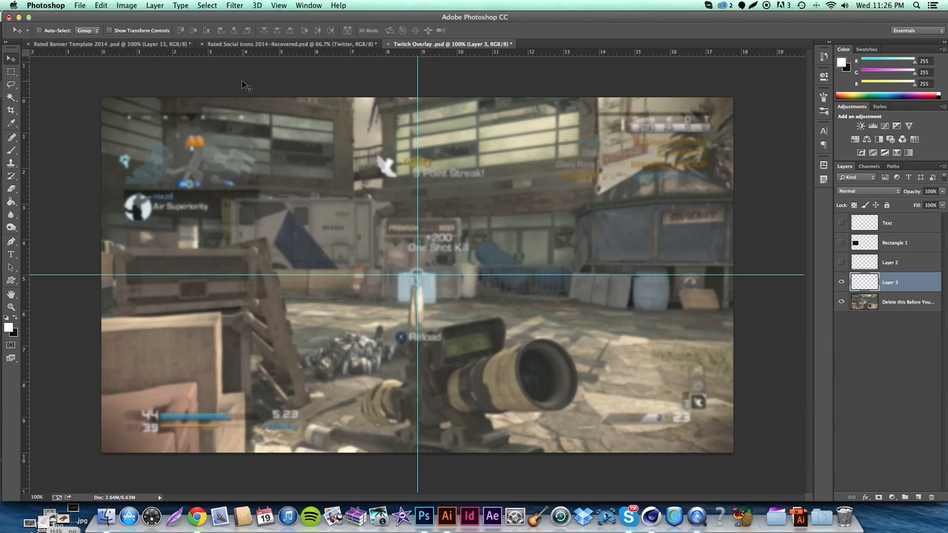
pyautogui.click(335, 44)
pyautogui.click(484, 44)
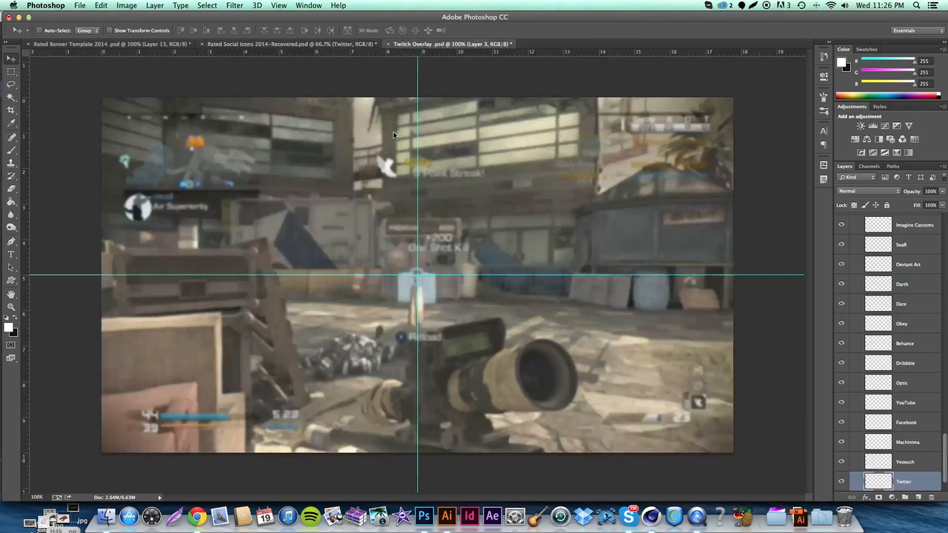
pyautogui.press('super+r')
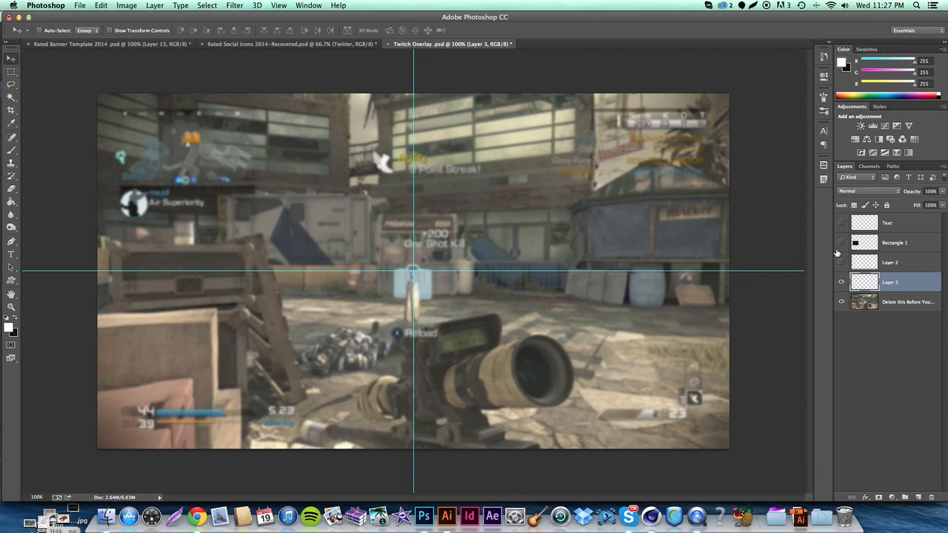
# Step: Swap the foreground and background colours so that the foreground is dark grey #121212
pyautogui.click(15, 323)
pyautogui.click(8, 327)
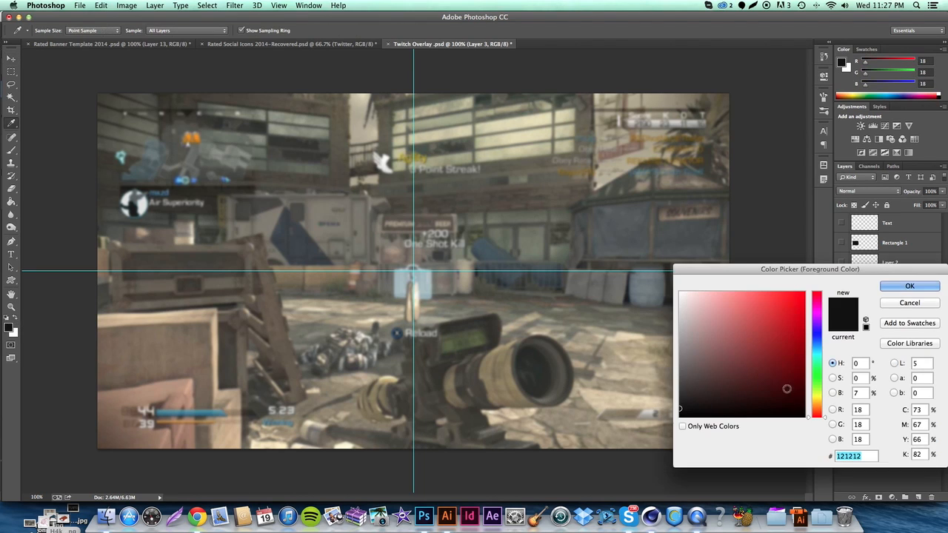
pyautogui.press('Return')
pyautogui.press('v')
# Step: Try to draw a straight Pen tool path along the image's upper edge from its upper-left corner, working at 300% zoom
pyautogui.click(39, 496)
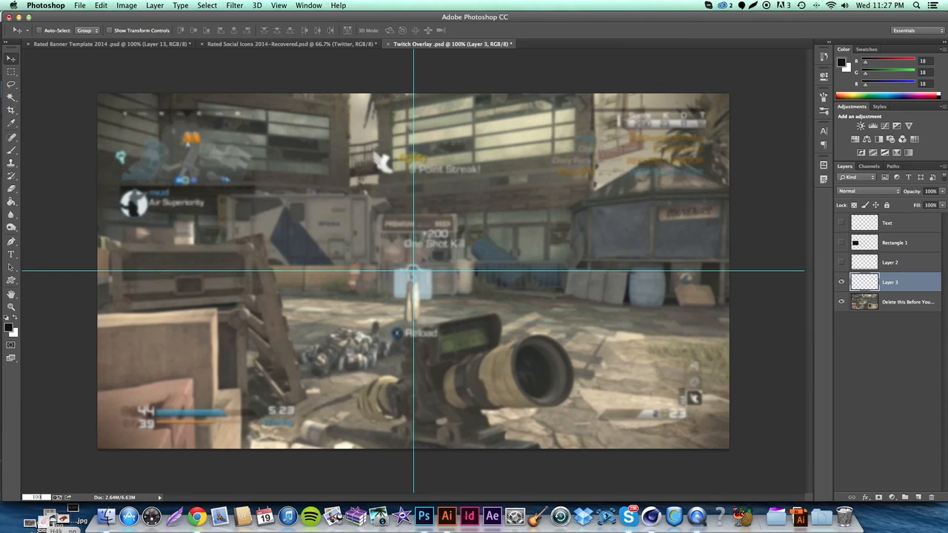
pyautogui.doubleClick(37, 496)
pyautogui.write('300')
pyautogui.press('Return')
pyautogui.hscroll(-10, 293, 92)
pyautogui.scroll(5, 293, 92)
pyautogui.hscroll(2, 296, 98)
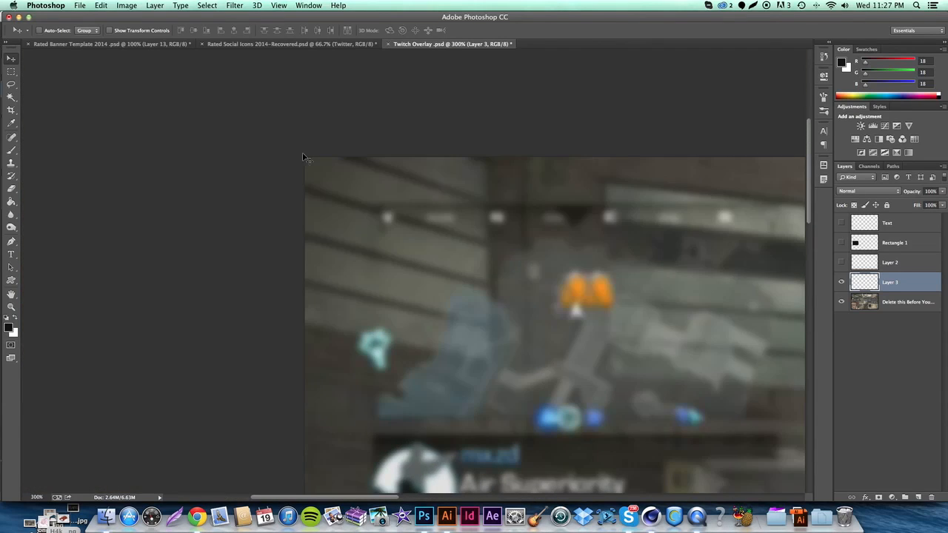
pyautogui.click(12, 242)
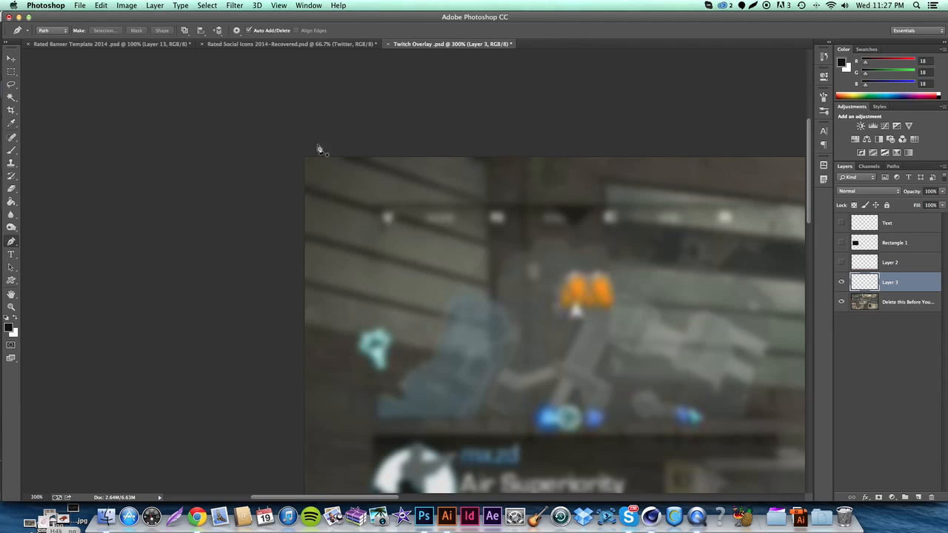
pyautogui.hscroll(7, 328, 158)
pyautogui.hscroll(-3, 330, 161)
pyautogui.hscroll(-1, 329, 161)
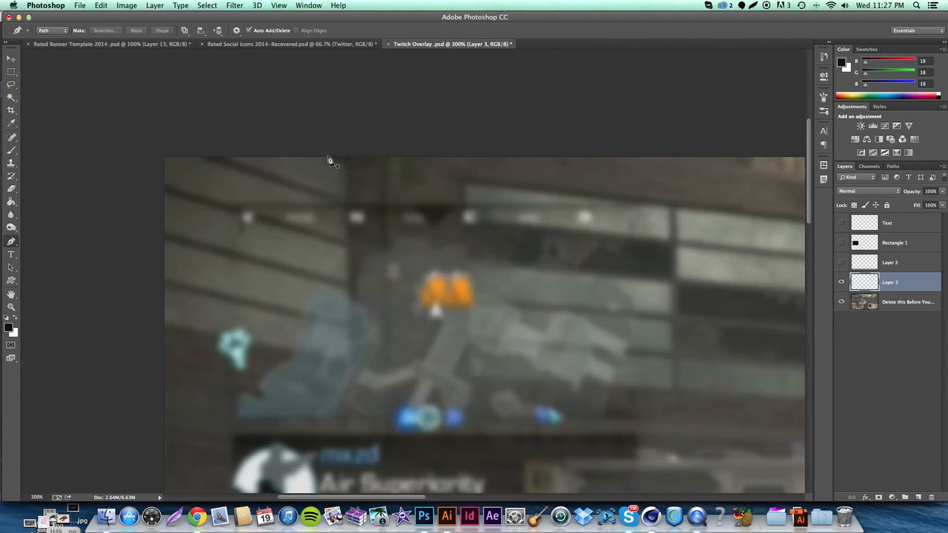
pyautogui.click(158, 151)
pyautogui.click(159, 168)
pyautogui.hscroll(7, 239, 171)
pyautogui.keyDown('shift'); pyautogui.click(239, 170); pyautogui.keyUp('shift')
pyautogui.keyDown('shift'); pyautogui.click(582, 196); pyautogui.keyUp('shift')
pyautogui.hscroll(8, 583, 196)
pyautogui.hscroll(-15, 583, 197)
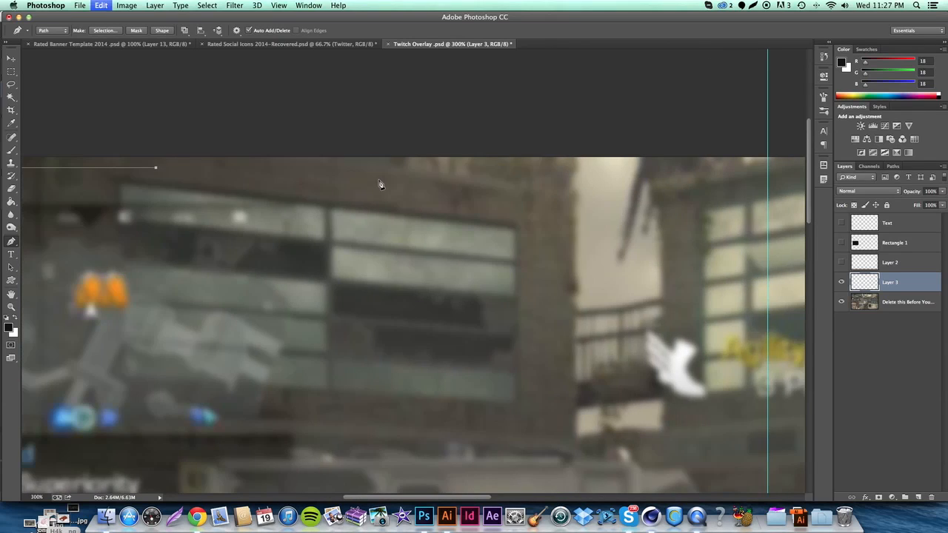
# Step: Delete the unfinished path and return the view to 100% zoom
pyautogui.rightClick(320, 185)
pyautogui.click(345, 195)
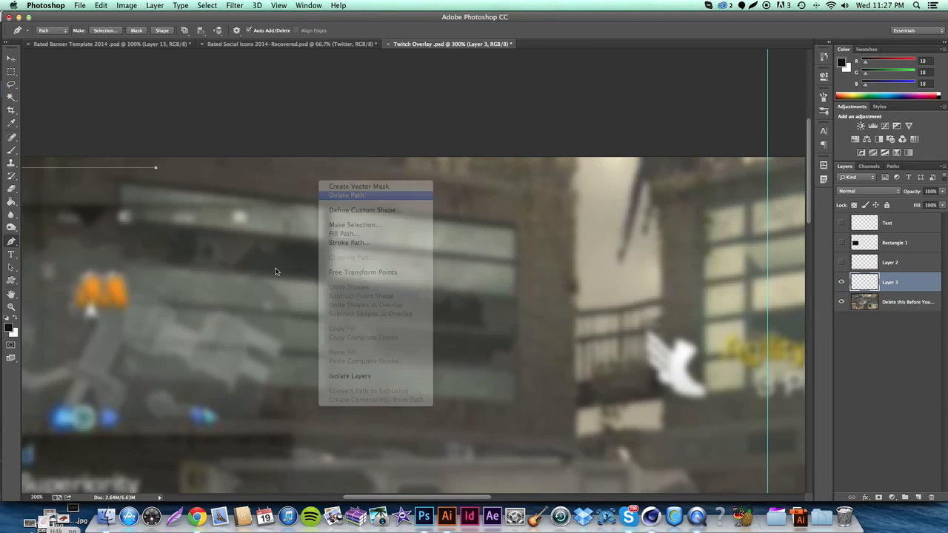
pyautogui.click(37, 497)
pyautogui.write('100')
pyautogui.press('Return')
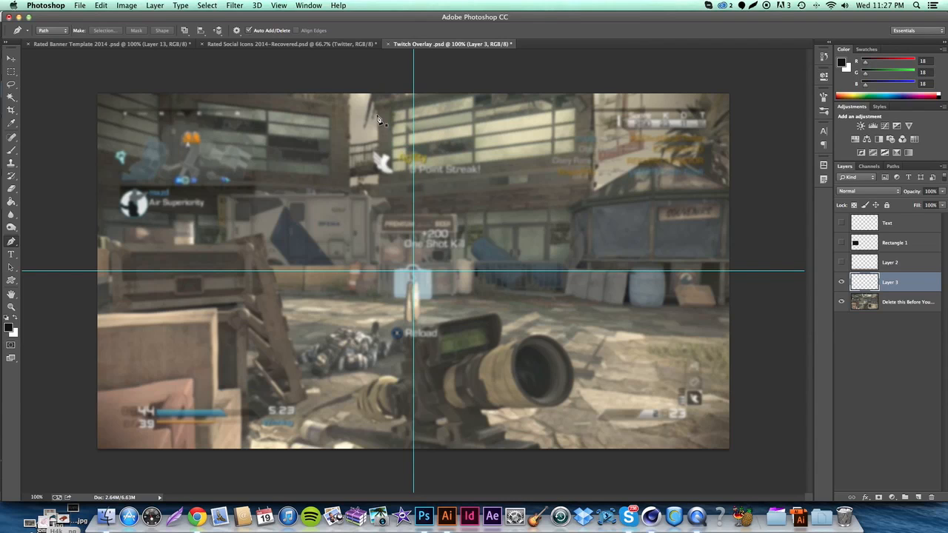
# Step: Try out rough Pen tool paths across the upper part of the image and delete them
pyautogui.click(295, 103)
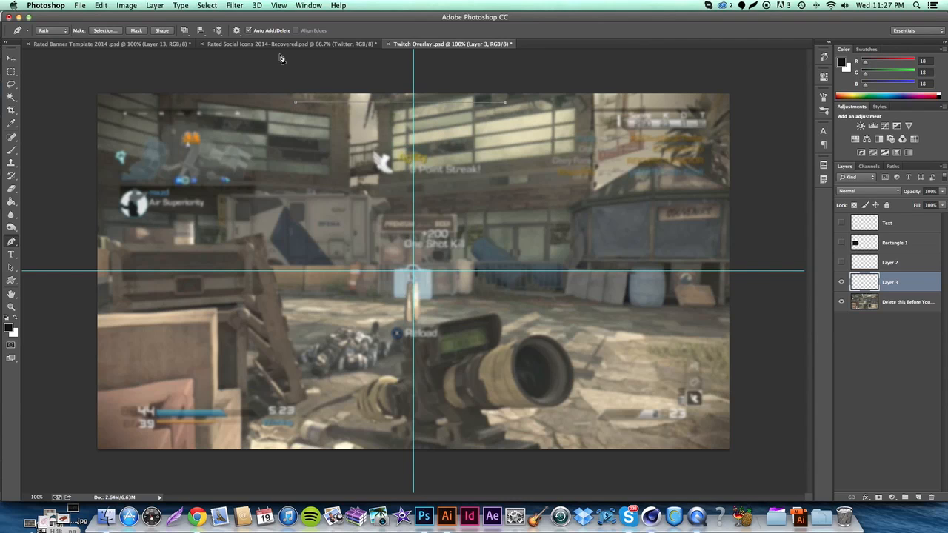
pyautogui.press('super+z')
pyautogui.click(519, 101)
pyautogui.rightClick(482, 136)
pyautogui.click(82, 117)
pyautogui.click(94, 74)
pyautogui.click(80, 145)
pyautogui.click(285, 142)
pyautogui.click(183, 76)
pyautogui.rightClick(272, 124)
pyautogui.click(339, 147)
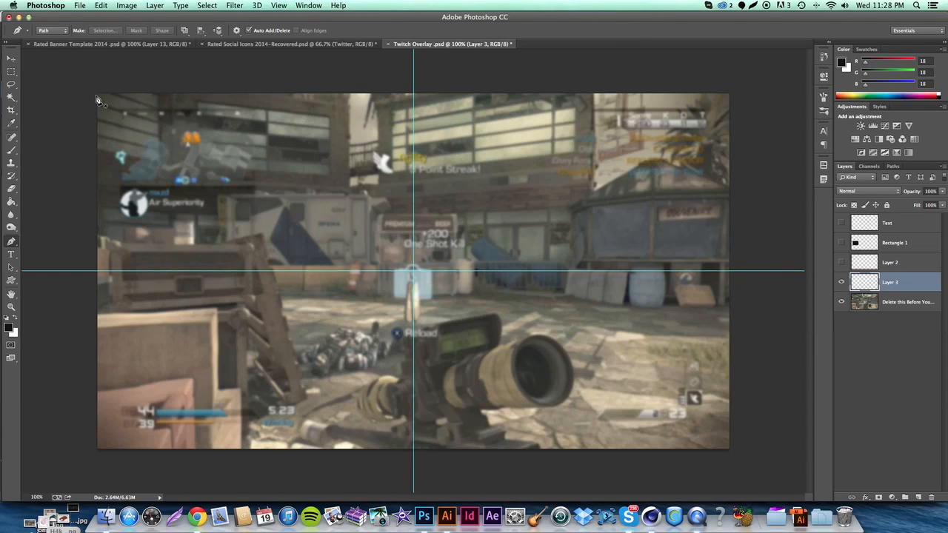
# Step: Start a Pen tool path outside the image's upper-left corner and run it straight along the upper edge, working at 300% zoom
pyautogui.click(39, 497)
pyautogui.write('300')
pyautogui.press('Return')
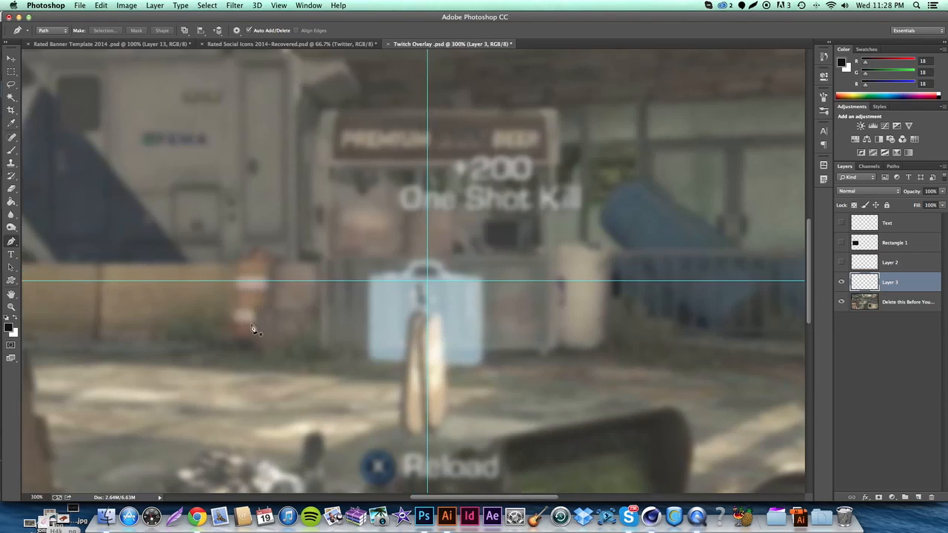
pyautogui.hscroll(-10, 254, 328)
pyautogui.scroll(8, 254, 328)
pyautogui.scroll(-3, 290, 384)
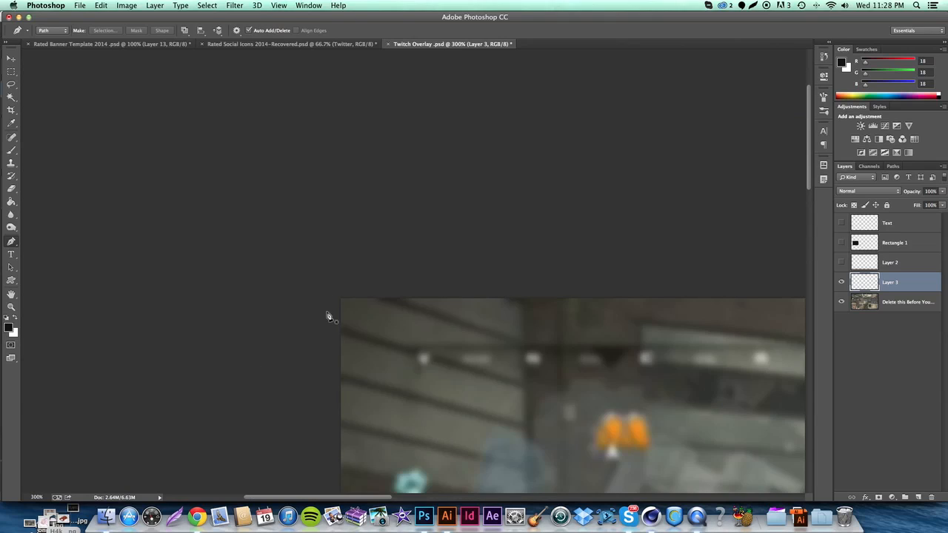
pyautogui.click(333, 291)
pyautogui.keyDown('shift'); pyautogui.click(331, 308); pyautogui.keyUp('shift')
pyautogui.keyDown('shift'); pyautogui.click(527, 309); pyautogui.keyUp('shift')
pyautogui.press('super+z')
pyautogui.hscroll(10, 614, 324)
pyautogui.keyDown('shift'); pyautogui.click(614, 324); pyautogui.keyUp('shift')
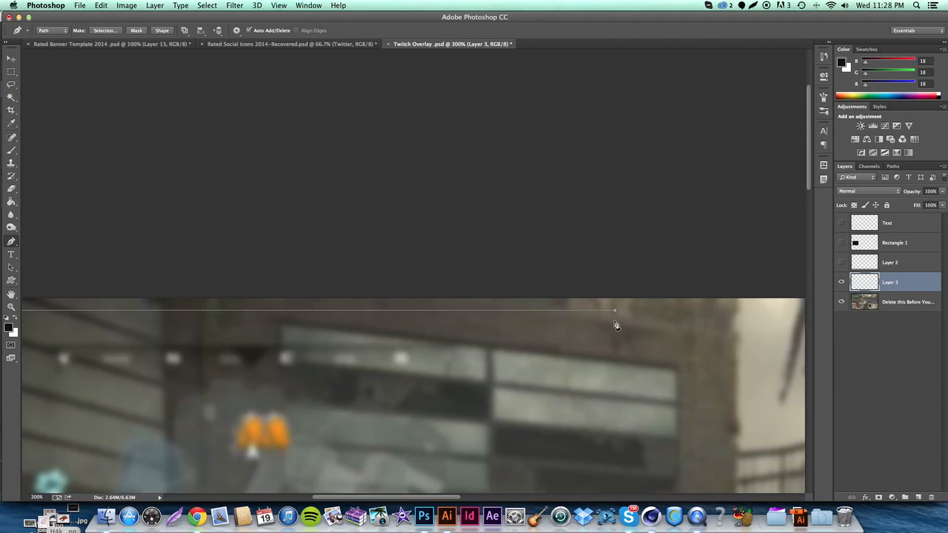
# Step: Try to extend the path diagonally down, across to the vertical centre guide, and back around above the image to its starting point
pyautogui.hscroll(15, 614, 323)
pyautogui.hscroll(-8, 519, 329)
pyautogui.keyDown('shift'); pyautogui.click(219, 319); pyautogui.keyUp('shift')
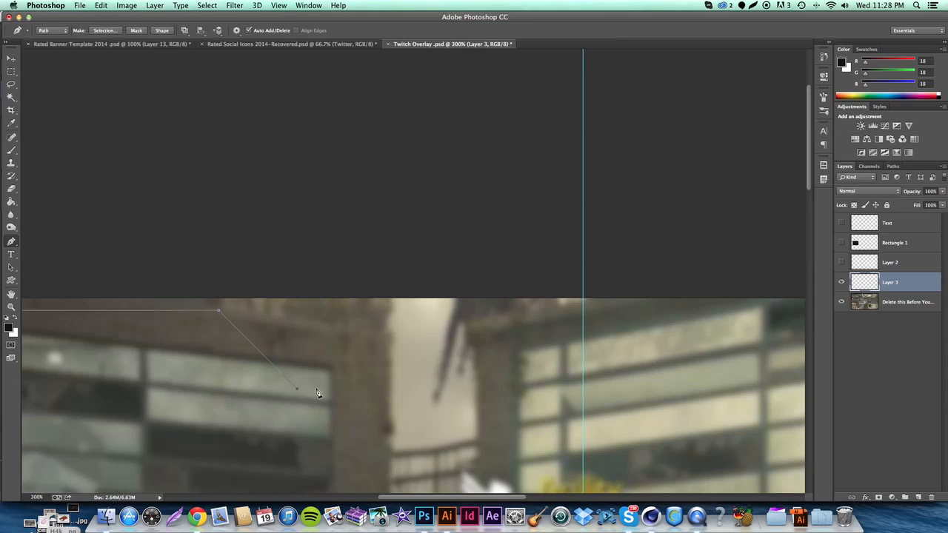
pyautogui.keyDown('shift'); pyautogui.click(584, 390); pyautogui.keyUp('shift')
pyautogui.keyDown('shift'); pyautogui.click(601, 211); pyautogui.keyUp('shift')
pyautogui.hscroll(-10, 239, 226)
pyautogui.keyDown('shift'); pyautogui.click(238, 225); pyautogui.keyUp('shift')
pyautogui.click(416, 293)
# Step: Return the view to 100% zoom and undo the path points placed after the straight line along the upper edge
pyautogui.click(38, 496)
pyautogui.write('100')
pyautogui.press('Return')
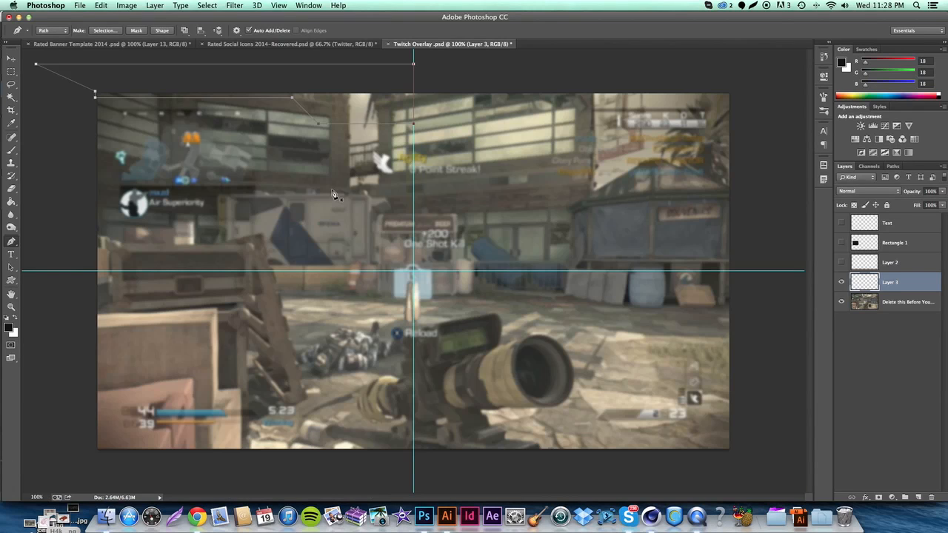
pyautogui.press('super+alt+z')
pyautogui.press('super+alt+z')
pyautogui.press('super+alt+z')
pyautogui.press('super+alt+z')
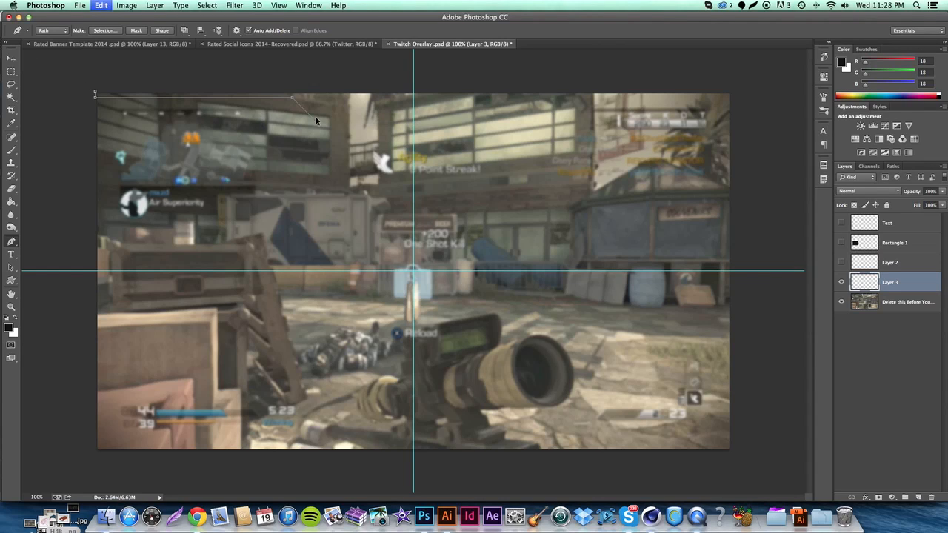
# Step: Complete the path with a short downward diagonal, a line to the vertical guide, and a return above the image to the starting point
pyautogui.click(312, 118)
pyautogui.click(413, 117)
pyautogui.click(413, 75)
pyautogui.click(242, 76)
pyautogui.click(142, 75)
pyautogui.click(95, 94)
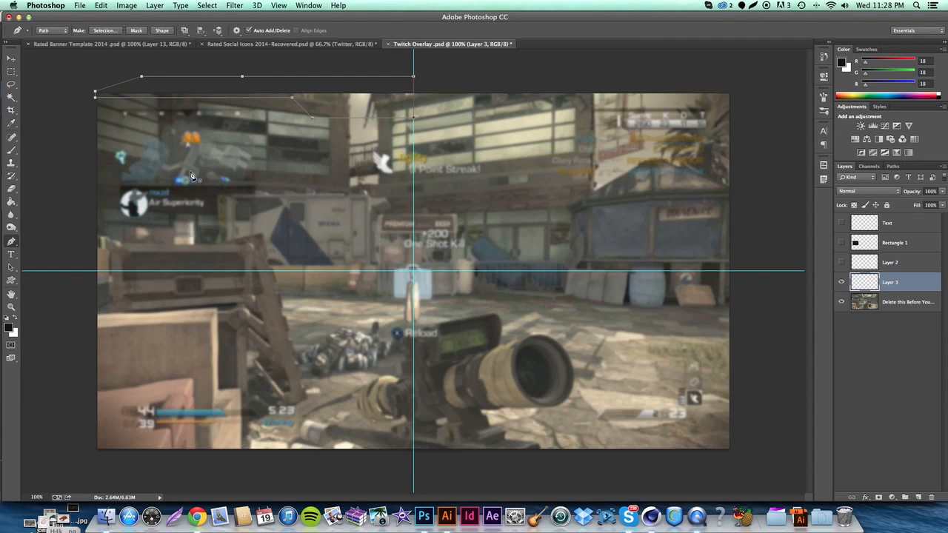
pyautogui.rightClick(198, 163)
pyautogui.click(262, 219)
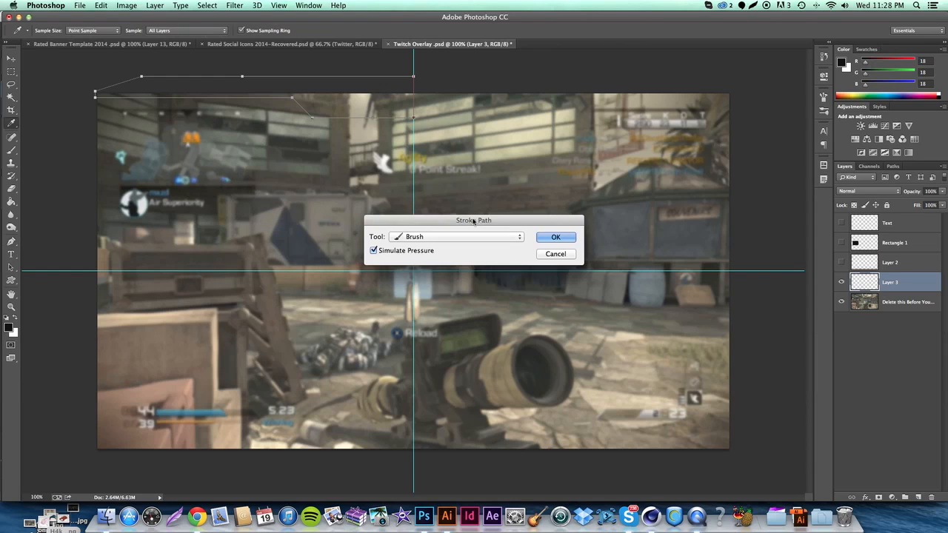
pyautogui.click(568, 238)
# Step: Try filling the banner path with dark grey #121212 and deleting the path, and undo both changes
pyautogui.rightClick(319, 213)
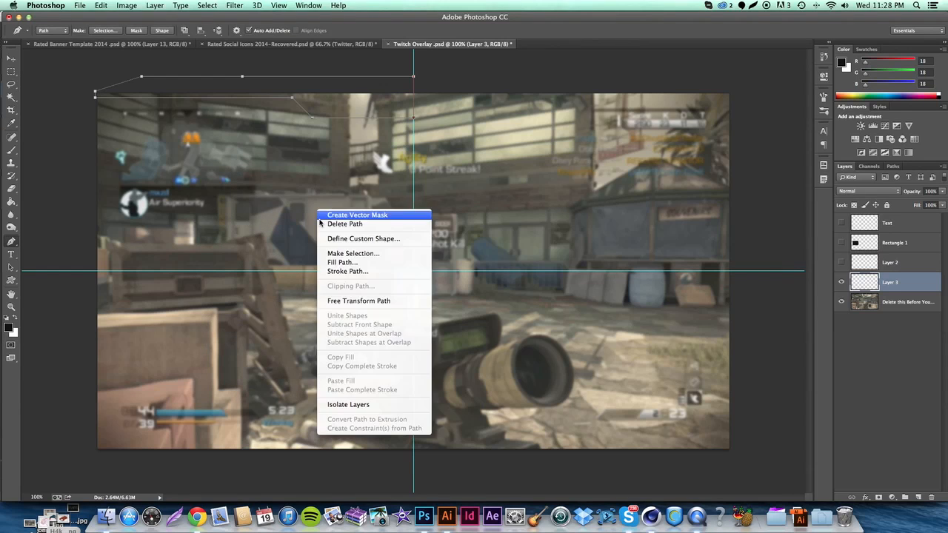
pyautogui.click(344, 262)
pyautogui.click(477, 185)
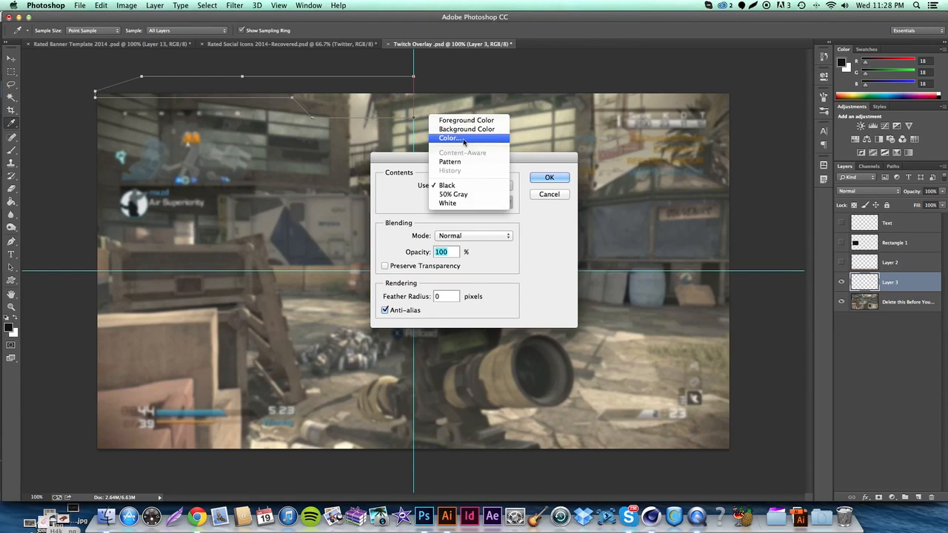
pyautogui.click(453, 138)
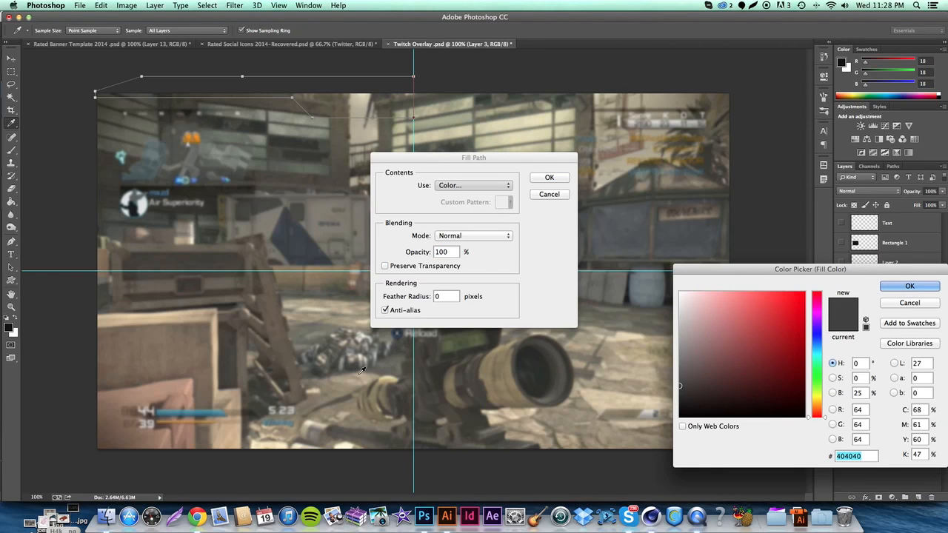
pyautogui.click(11, 323)
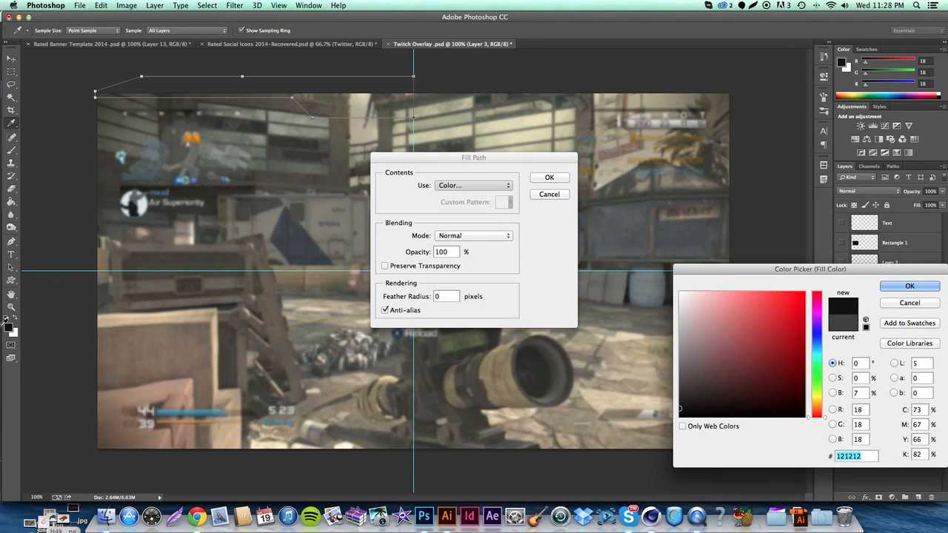
pyautogui.press('Return')
pyautogui.press('Return')
pyautogui.rightClick(384, 158)
pyautogui.click(413, 171)
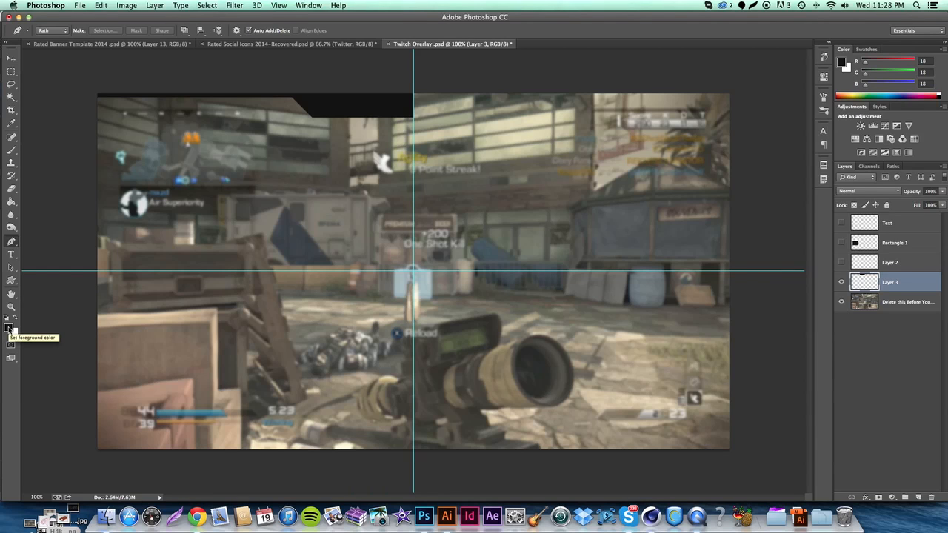
pyautogui.press('super+alt+z')
pyautogui.press('super+alt+z')
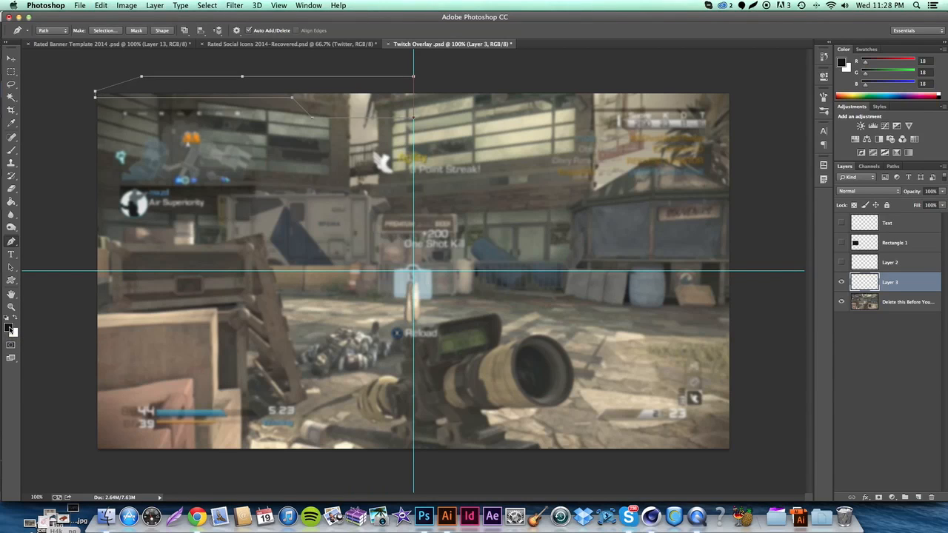
# Step: Set the foreground colour to dark green #122715 and return to the Pen tool
pyautogui.click(10, 329)
pyautogui.moveTo(826, 351); pyautogui.dragTo(821, 406)
pyautogui.click(787, 392)
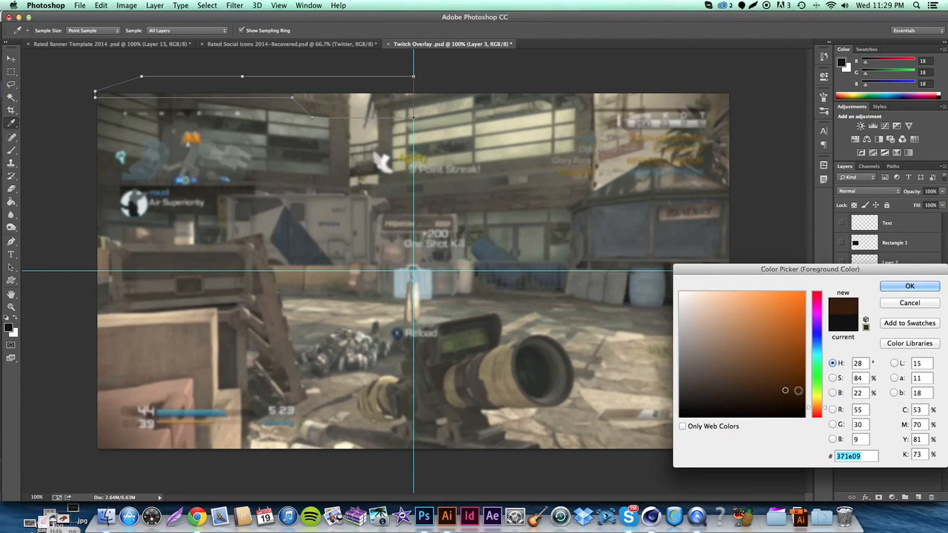
pyautogui.moveTo(819, 404)
pyautogui.mouseDown()
pyautogui.moveTo(820, 330)
pyautogui.moveTo(817, 364)
pyautogui.moveTo(740, 398)
pyautogui.mouseUp()
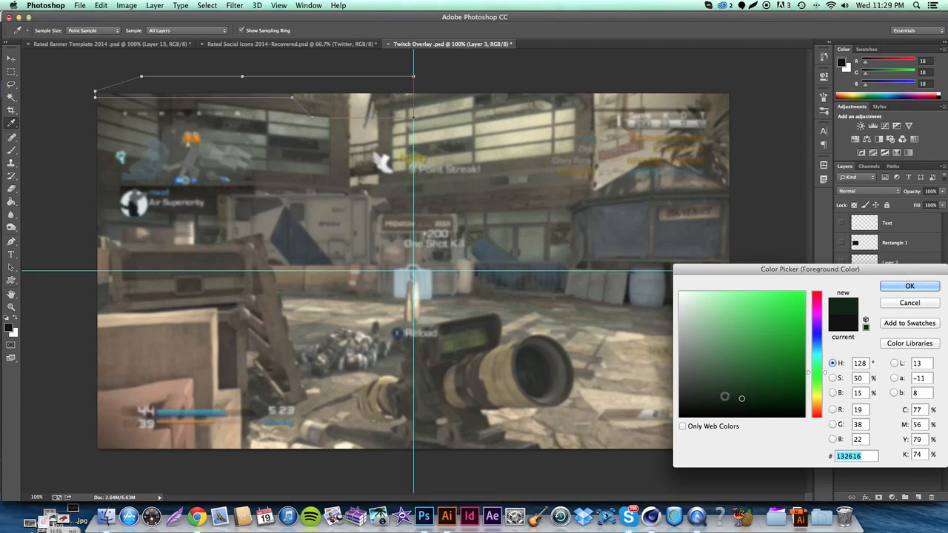
pyautogui.moveTo(742, 398); pyautogui.dragTo(746, 396)
pyautogui.moveTo(747, 396); pyautogui.dragTo(746, 398)
pyautogui.click(908, 286)
pyautogui.press('p')
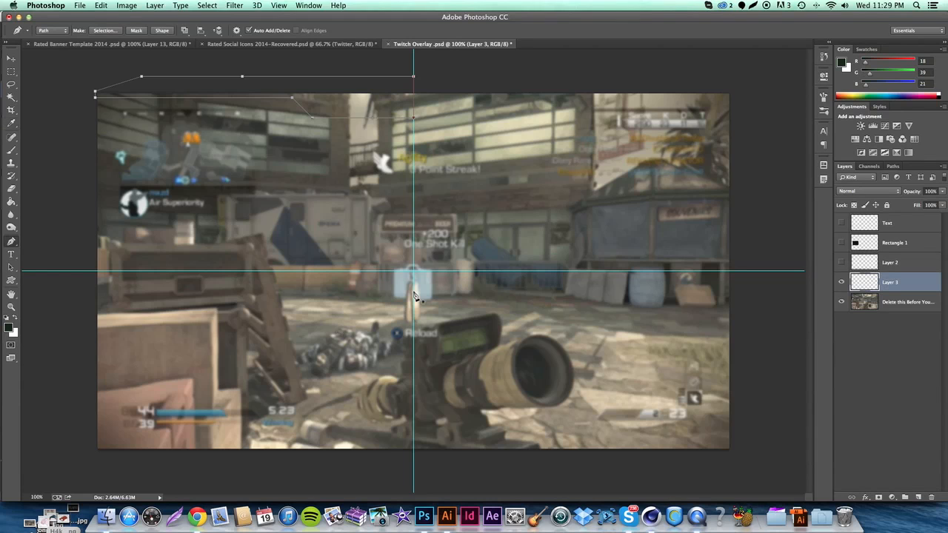
# Step: Fill the banner path with the dark green foreground colour #122715 at 100% opacity and delete the path
pyautogui.rightClick(187, 128)
pyautogui.click(210, 178)
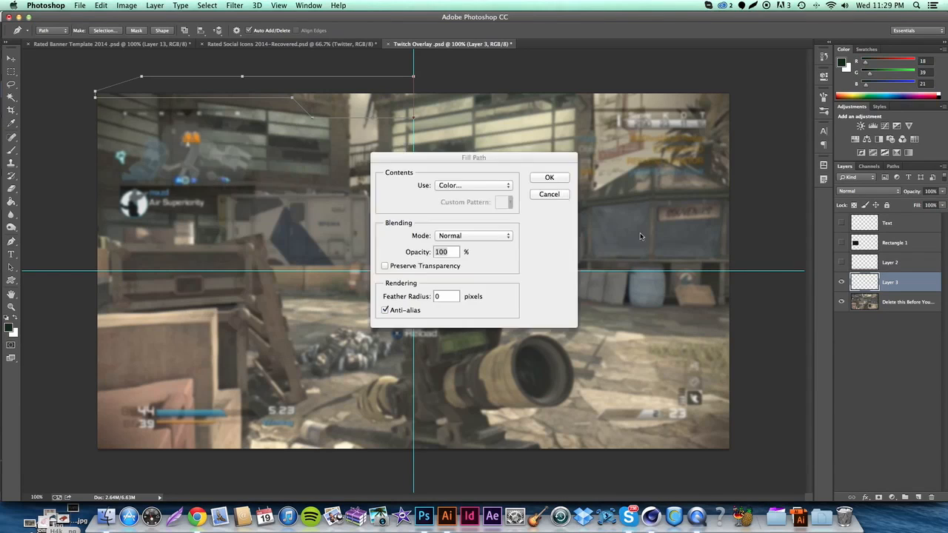
pyautogui.click(459, 187)
pyautogui.click(459, 188)
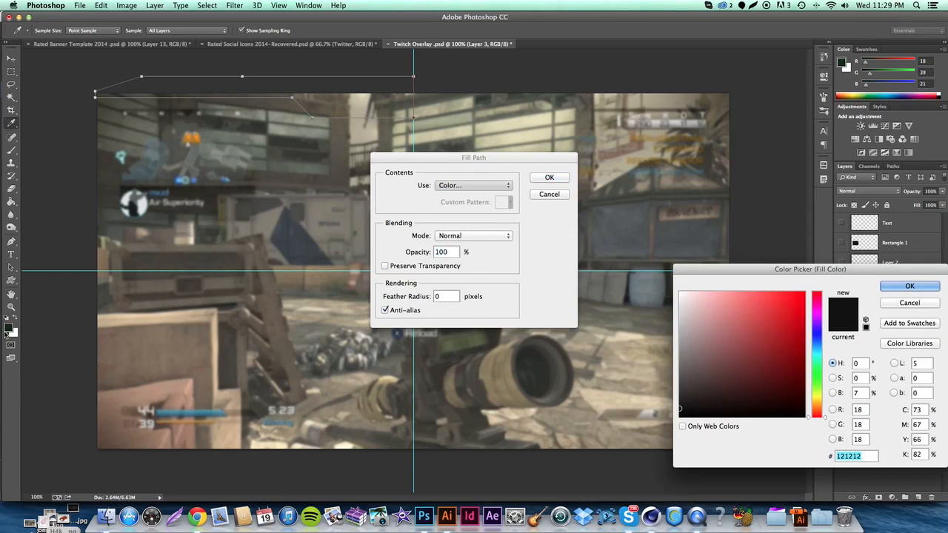
pyautogui.click(12, 324)
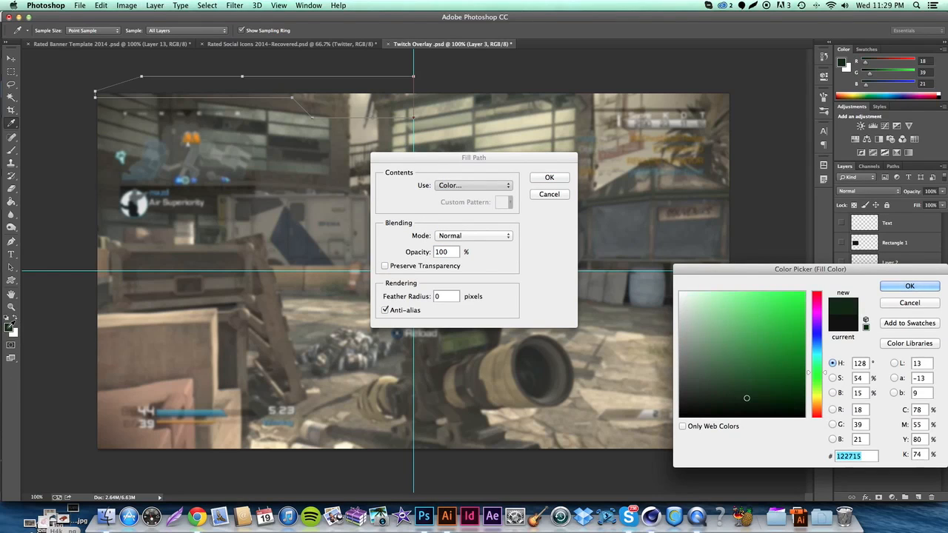
pyautogui.click(909, 285)
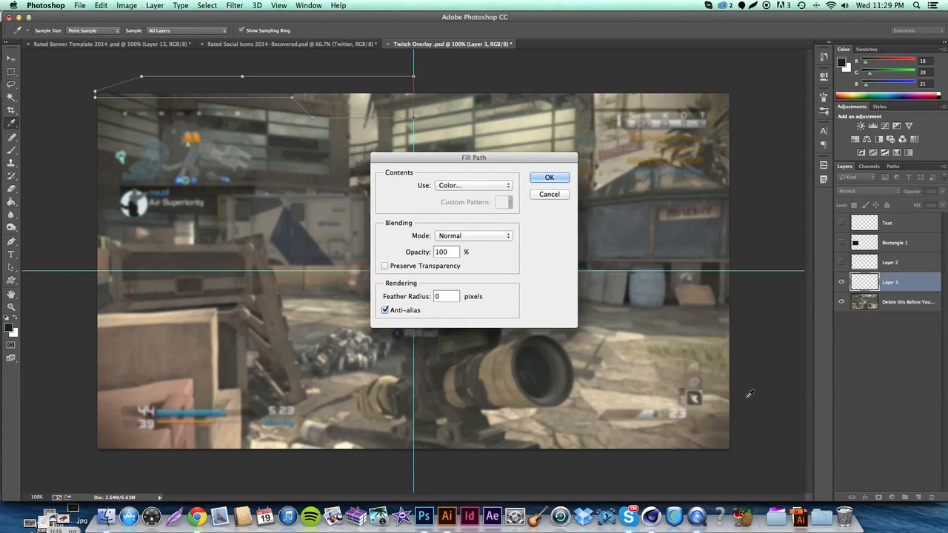
pyautogui.click(549, 177)
pyautogui.press('p')
pyautogui.rightClick(355, 174)
pyautogui.click(379, 187)
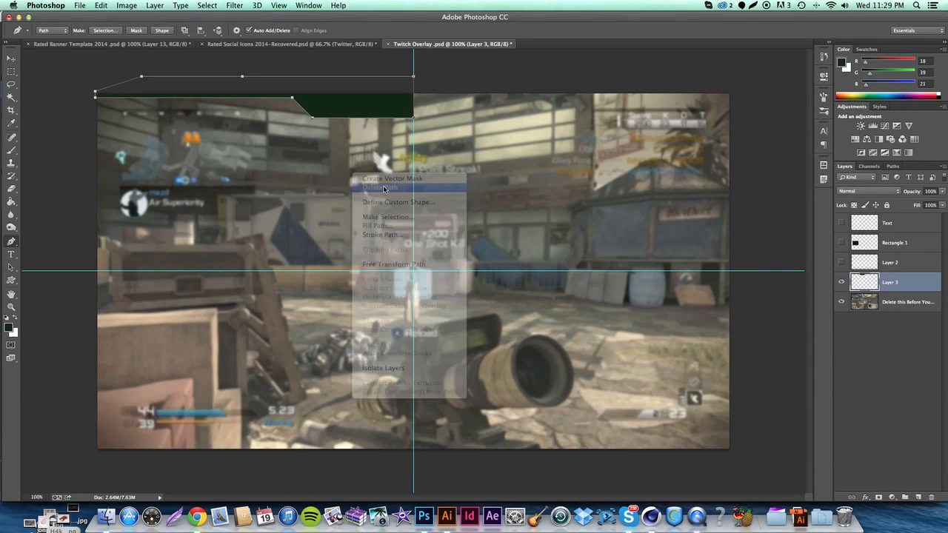
# Step: Duplicate Layer 3 with the green half banner and flip the copy horizontally
pyautogui.click(10, 62)
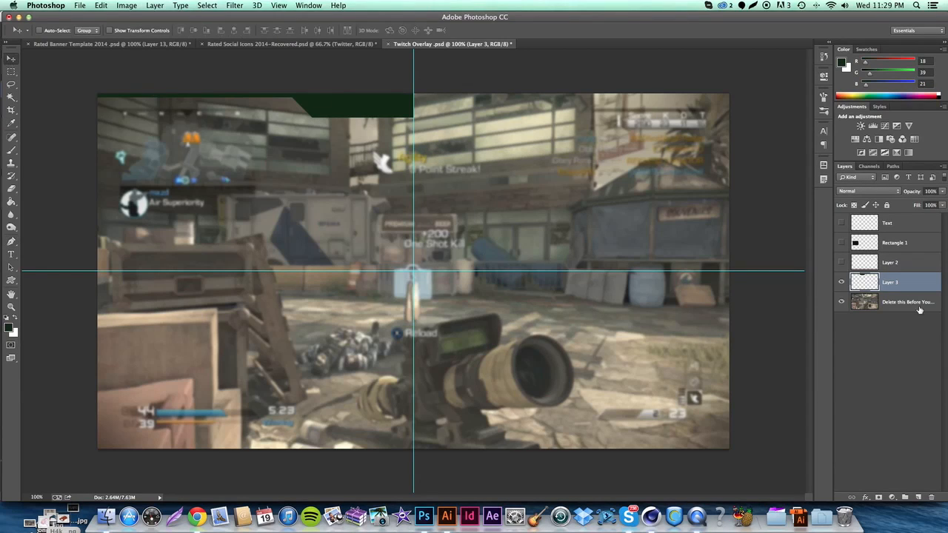
pyautogui.press('super+j')
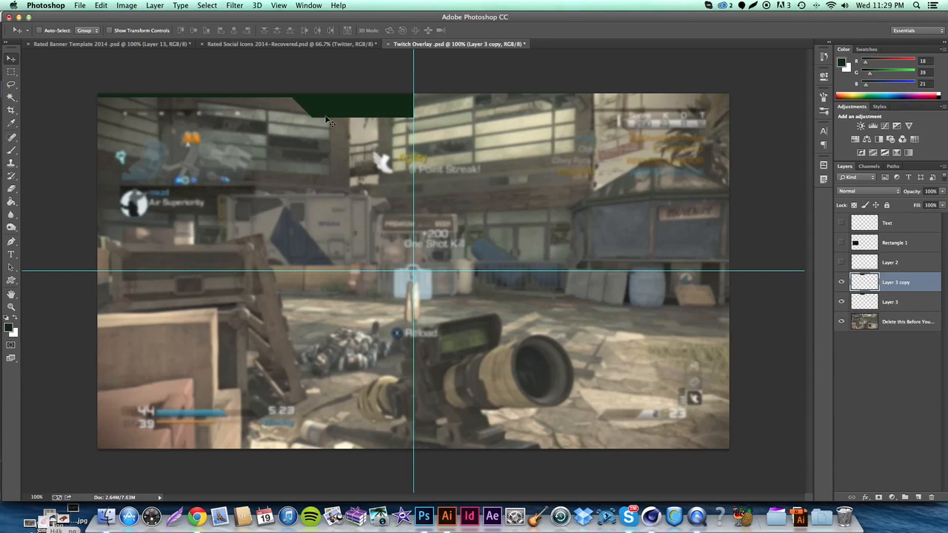
pyautogui.click(100, 6)
pyautogui.moveTo(152, 216)
pyautogui.click(250, 327)
# Step: Move the mirrored copy to the image's right half and nudge it until both banner halves meet at the vertical centre guide
pyautogui.moveTo(350, 156); pyautogui.dragTo(679, 154)
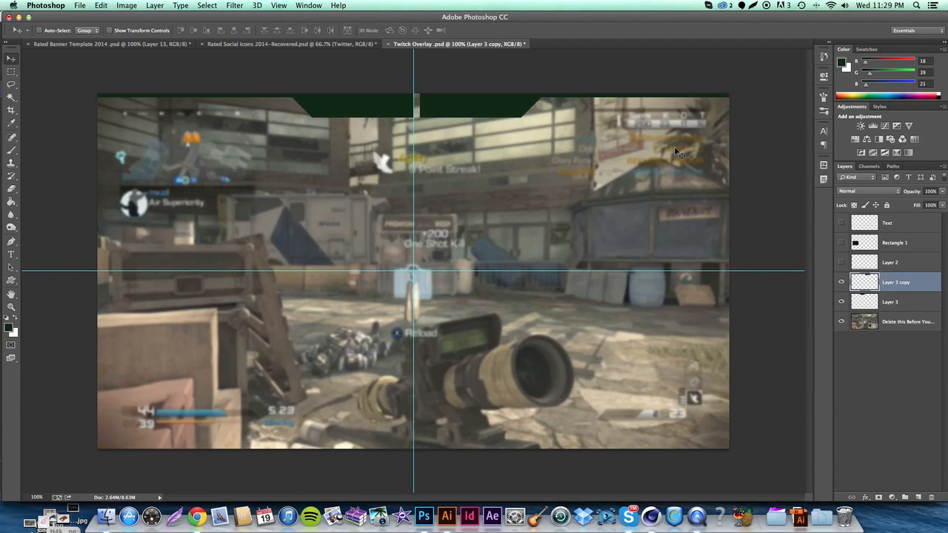
pyautogui.press('Left')
pyautogui.press('Left')
pyautogui.press('Left')
pyautogui.press('Left')
pyautogui.press('Left')
pyautogui.press('Left')
pyautogui.press('Right')
pyautogui.press('Right')
# Step: Try merging the two banner half layers and undo the merge
pyautogui.keyDown('shift'); pyautogui.click(892, 310); pyautogui.keyUp('shift')
pyautogui.rightClick(892, 310)
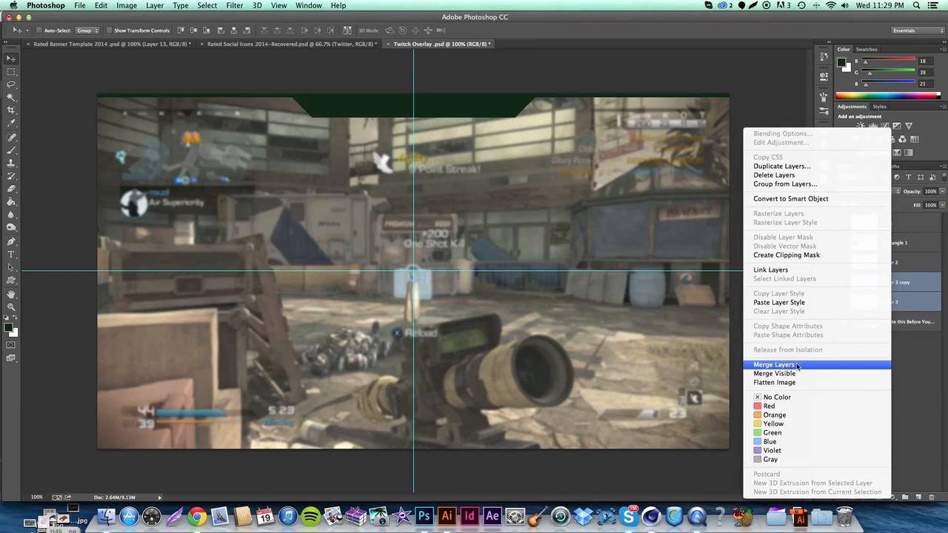
pyautogui.click(852, 367)
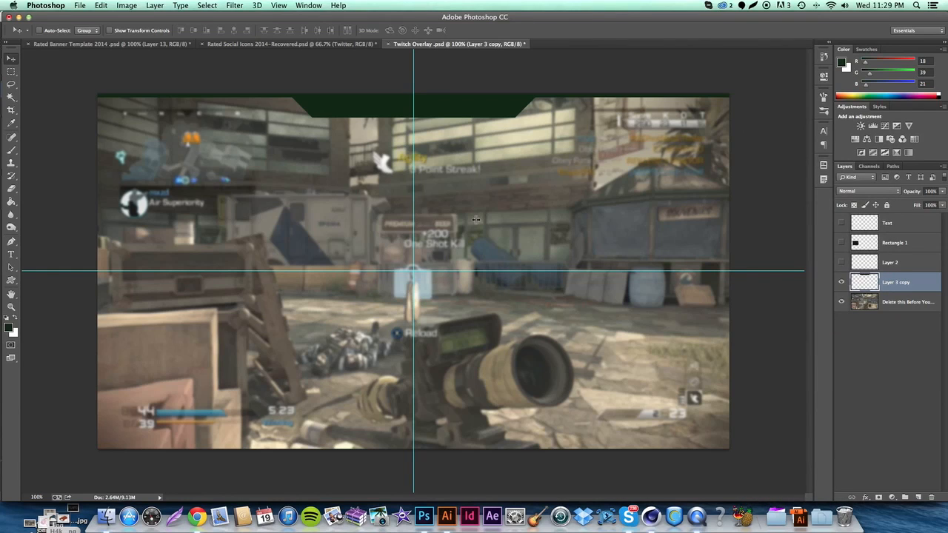
pyautogui.press('super+z')
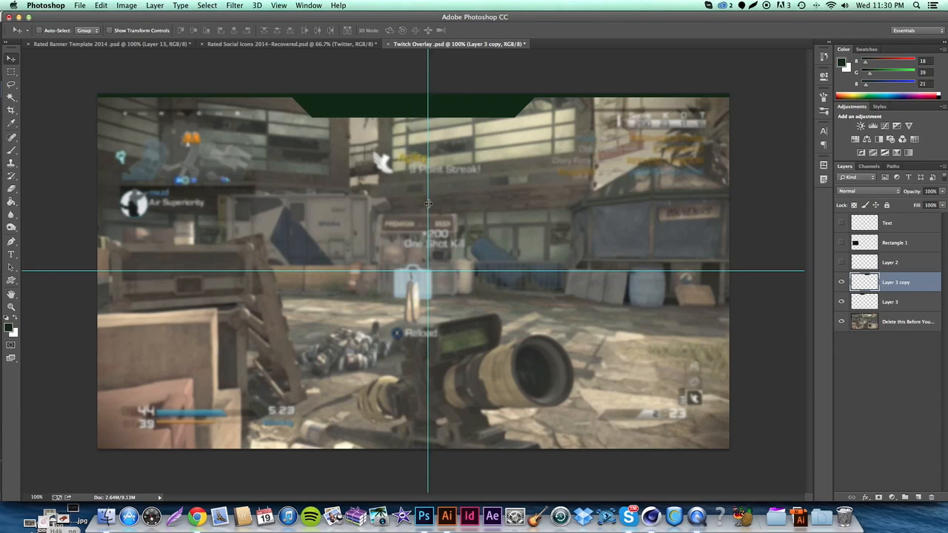
# Step: Merge Layer 3 and its mirrored copy into a single banner layer
pyautogui.keyDown('shift'); pyautogui.click(909, 302); pyautogui.keyUp('shift')
pyautogui.rightClick(909, 302)
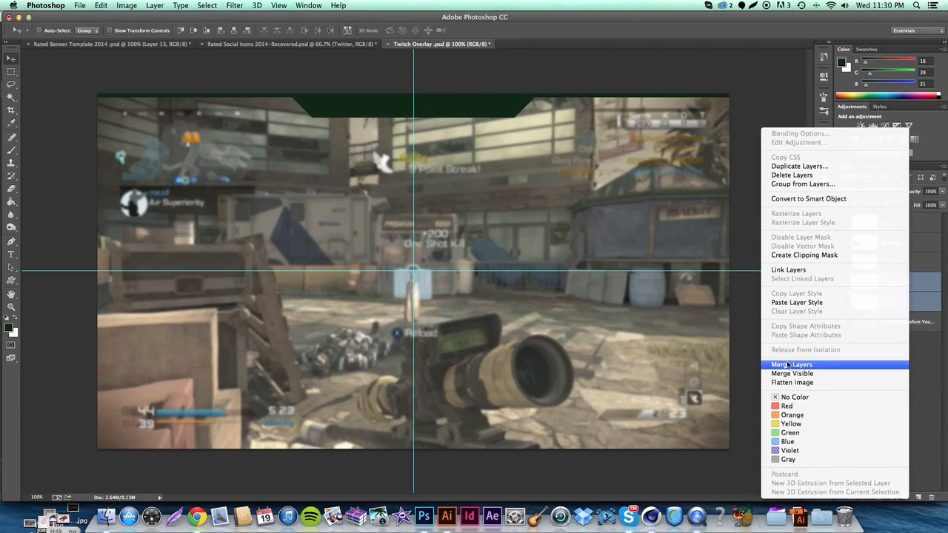
pyautogui.click(786, 365)
# Step: Inspect the banner's centre seam by moving the vertical guide aside and back, and toggle the banner layer's visibility off and on
pyautogui.moveTo(409, 196); pyautogui.dragTo(357, 201)
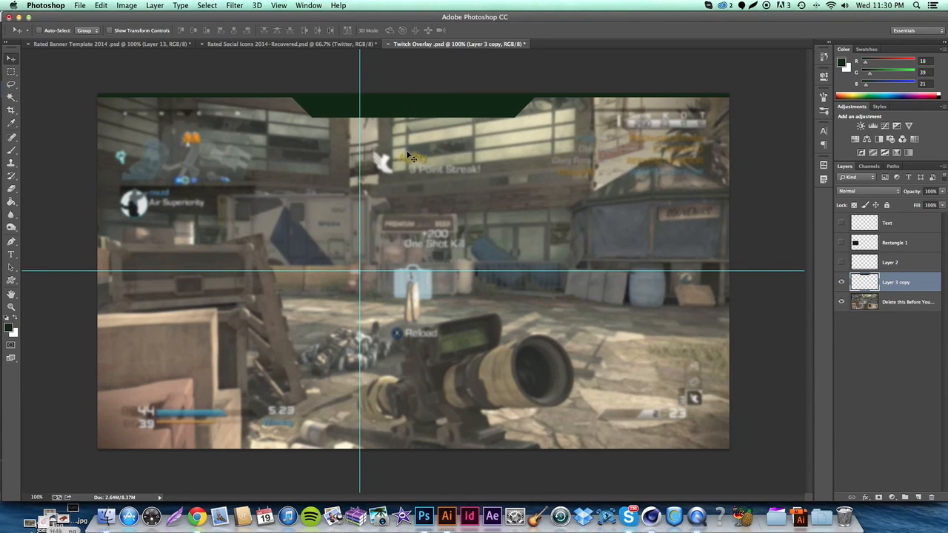
pyautogui.moveTo(359, 153); pyautogui.dragTo(413, 161)
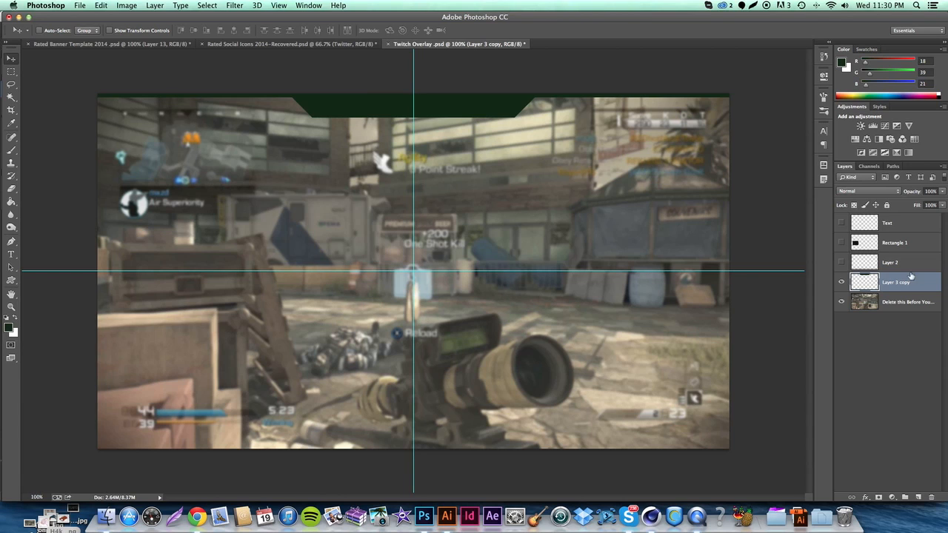
pyautogui.click(841, 282)
pyautogui.click(841, 282)
# Step: Draw a Pen path up along the banner's left diagonal, then just below the thin top strip past the image's left edge
pyautogui.click(9, 243)
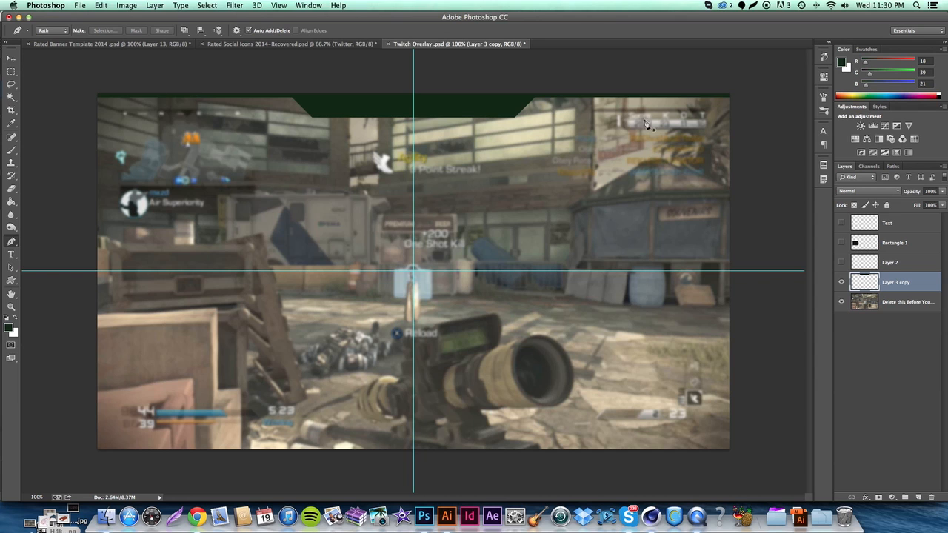
pyautogui.click(37, 497)
pyautogui.write('300')
pyautogui.press('Return')
pyautogui.scroll(10, 277, 246)
pyautogui.hscroll(-10, 276, 247)
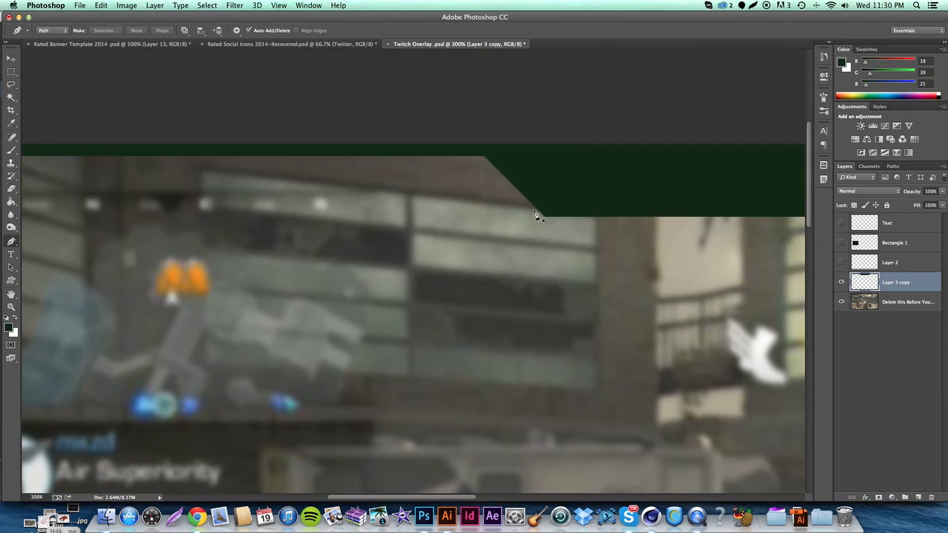
pyautogui.click(533, 214)
pyautogui.hscroll(-2, 502, 180)
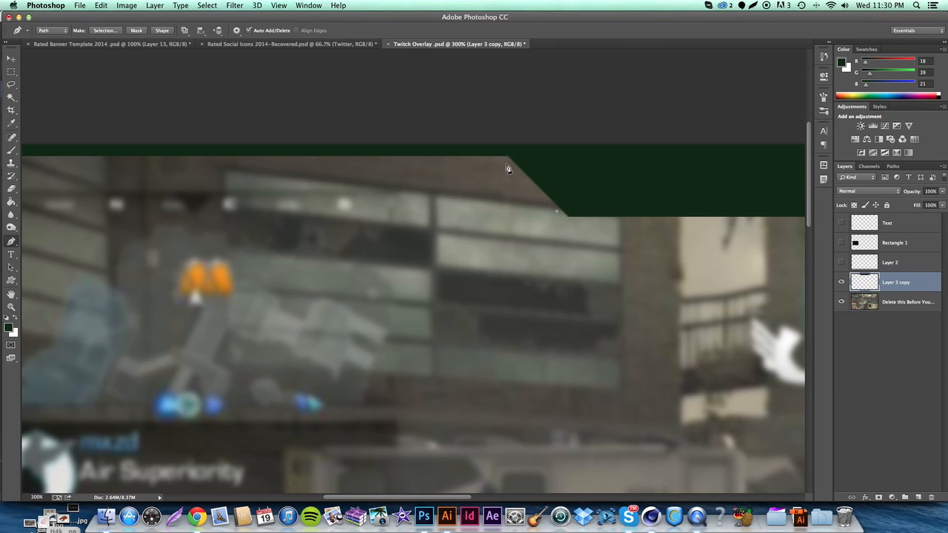
pyautogui.click(506, 162)
pyautogui.hscroll(-15, 444, 166)
pyautogui.click(255, 160)
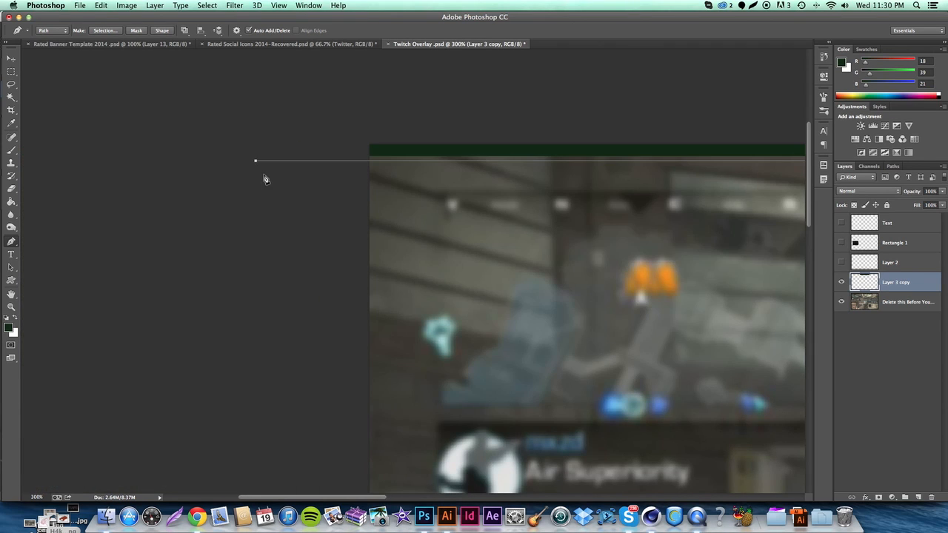
# Step: Try to run the path's lower edge back to the banner's diagonal, then undo the misplaced points
pyautogui.click(256, 215)
pyautogui.hscroll(12, 326, 218)
pyautogui.click(581, 214)
pyautogui.click(660, 213)
pyautogui.press('super+alt+z')
pyautogui.hscroll(-18, 189, 219)
pyautogui.press('super+alt+z')
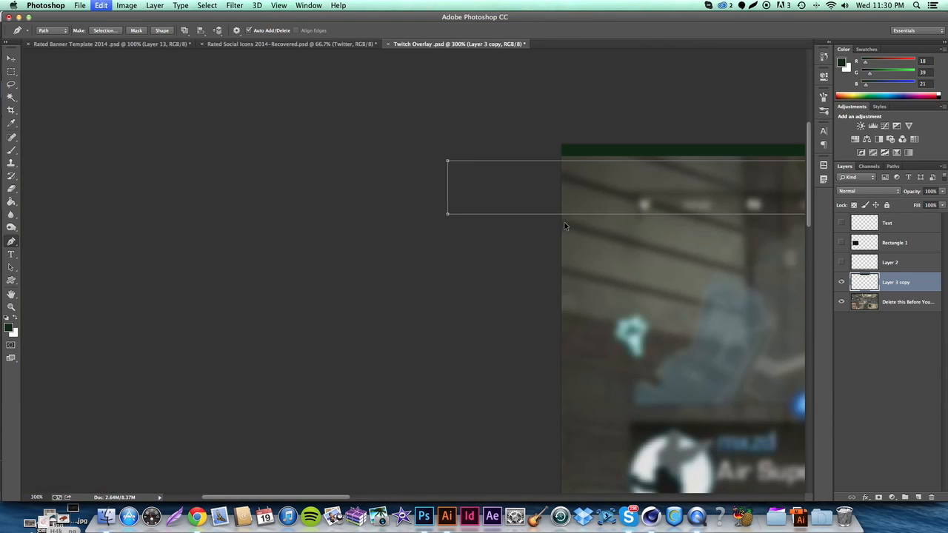
pyautogui.hscroll(20, 446, 216)
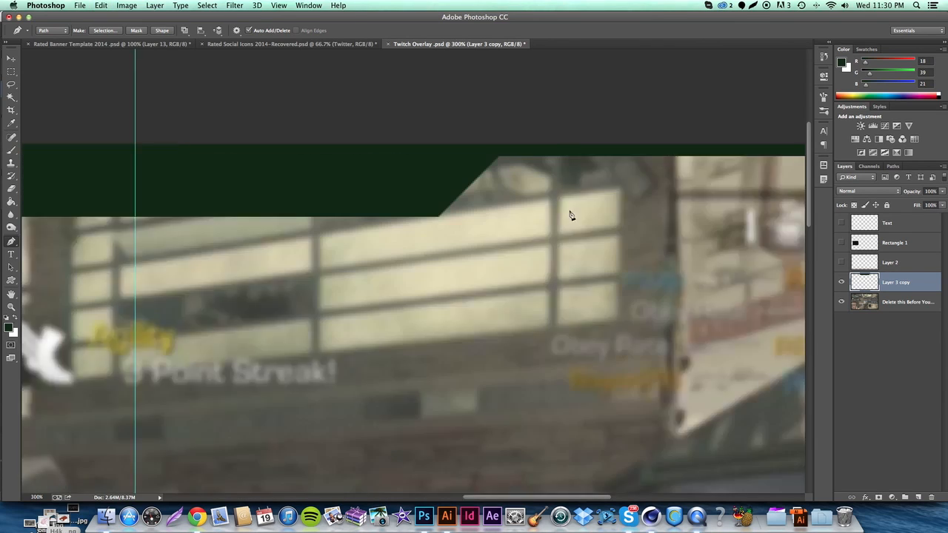
pyautogui.hscroll(-20, 337, 194)
pyautogui.press('super+alt+z')
pyautogui.hscroll(-20, 534, 215)
pyautogui.press('super+alt+z')
# Step: Redraw the path's lower edge from beyond the image's left side and close it at the lower end of the banner's diagonal
pyautogui.click(533, 213)
pyautogui.hscroll(20, 543, 215)
pyautogui.click(689, 214)
pyautogui.press('super+alt+z')
pyautogui.click(692, 212)
pyautogui.click(694, 213)
pyautogui.press('super+alt+z')
pyautogui.press('super+alt+z')
pyautogui.click(693, 214)
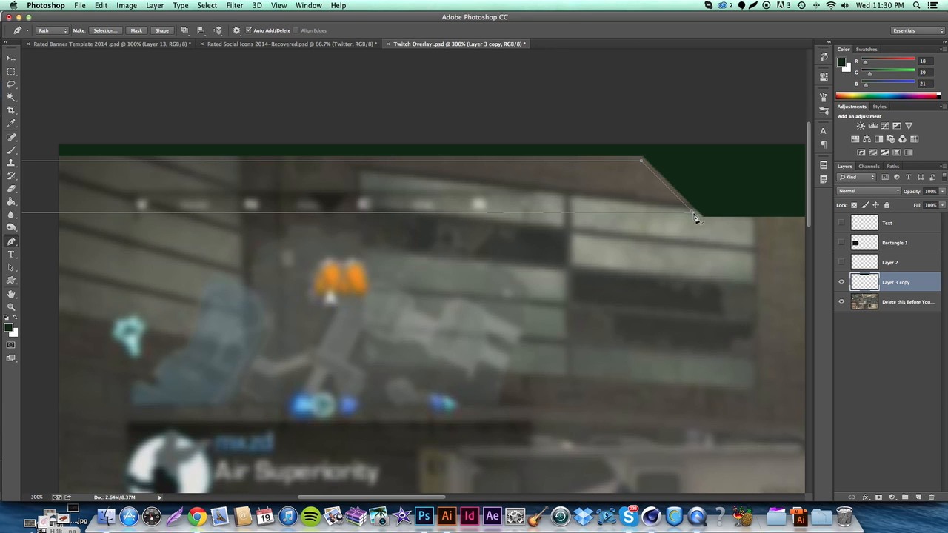
pyautogui.press('super+alt+z')
# Step: Add a new layer, fill the closed path with the dark green foreground colour and delete the path
pyautogui.rightClick(556, 288)
pyautogui.click(912, 445)
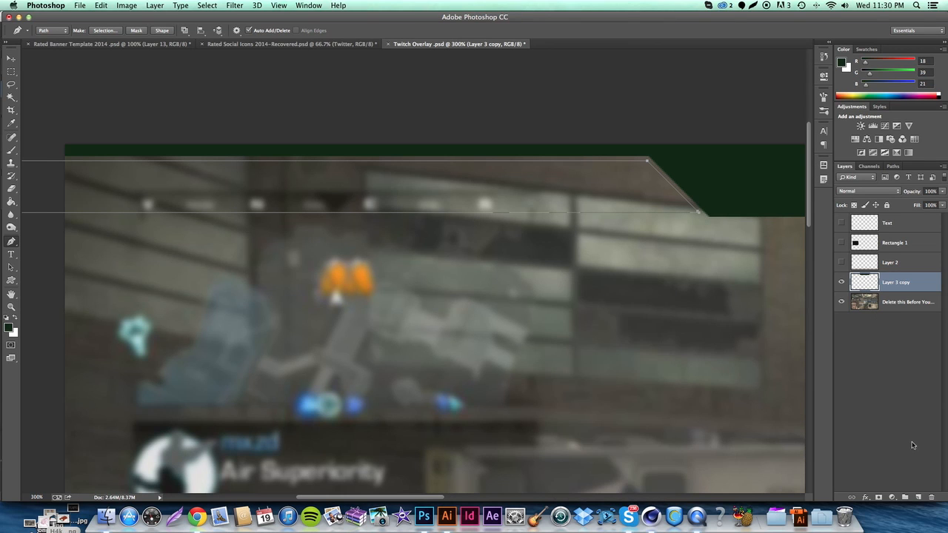
pyautogui.click(917, 498)
pyautogui.rightClick(480, 268)
pyautogui.click(521, 322)
pyautogui.press('Return')
pyautogui.rightClick(586, 278)
pyautogui.click(612, 291)
pyautogui.hscroll(5, 613, 293)
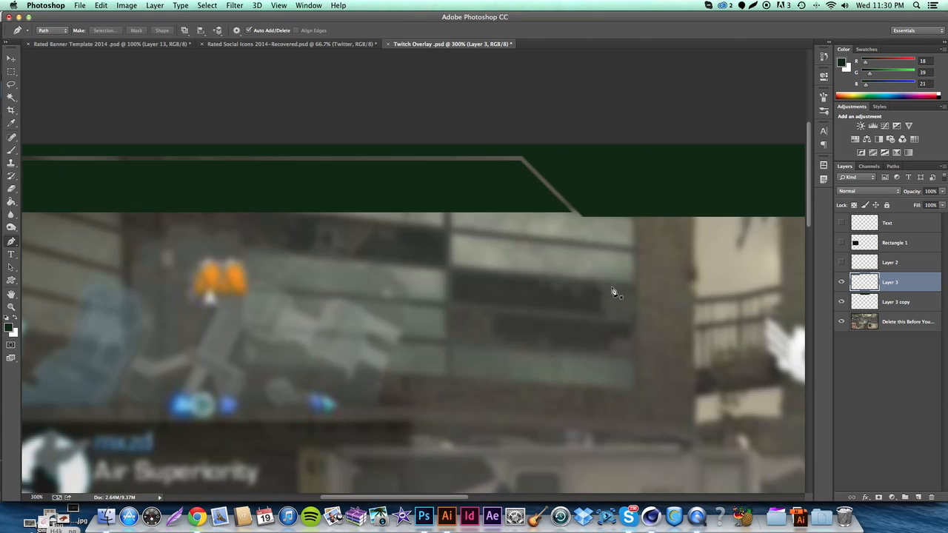
# Step: Duplicate the green side shape, flip the copy horizontally and move it to the banner's right side
pyautogui.click(11, 58)
pyautogui.click(36, 496)
pyautogui.write('100')
pyautogui.press('Return')
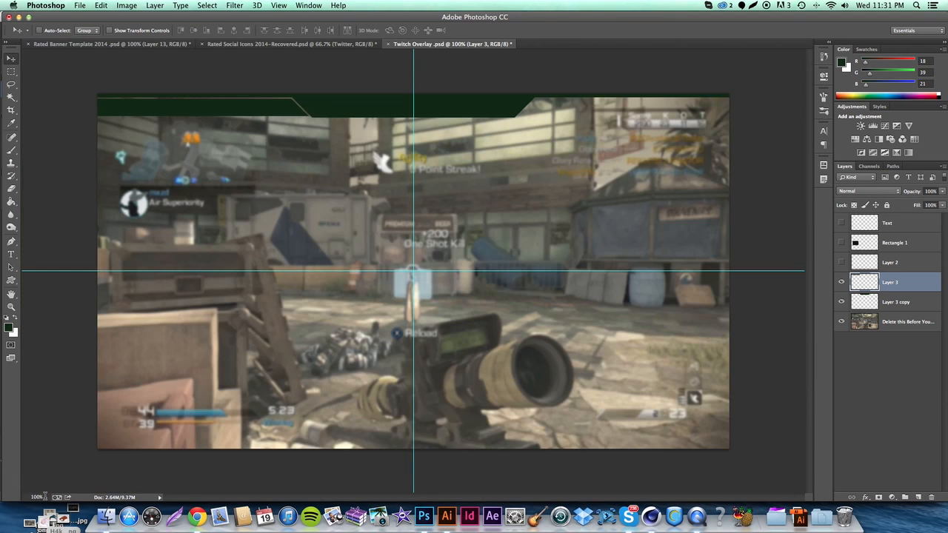
pyautogui.click(106, 4)
pyautogui.moveTo(133, 216)
pyautogui.click(272, 328)
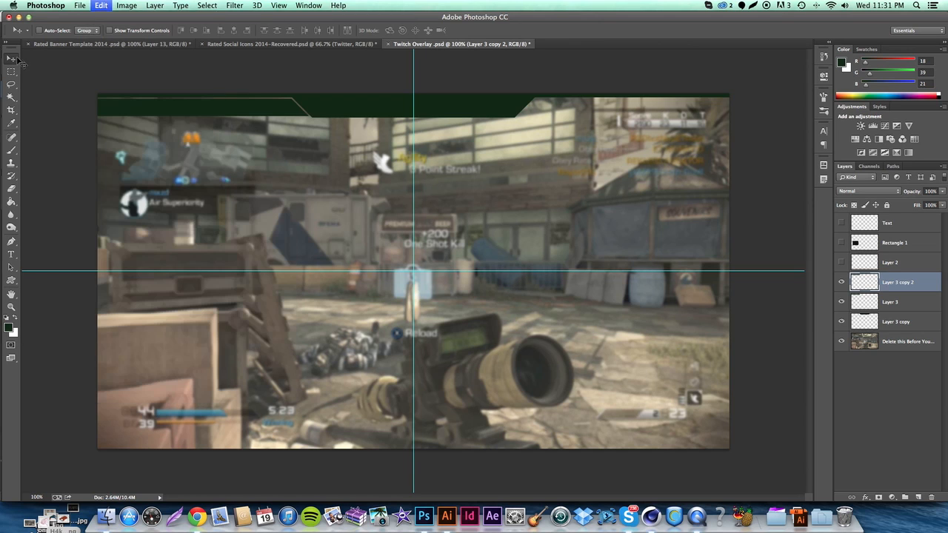
pyautogui.moveTo(623, 154); pyautogui.dragTo(648, 161)
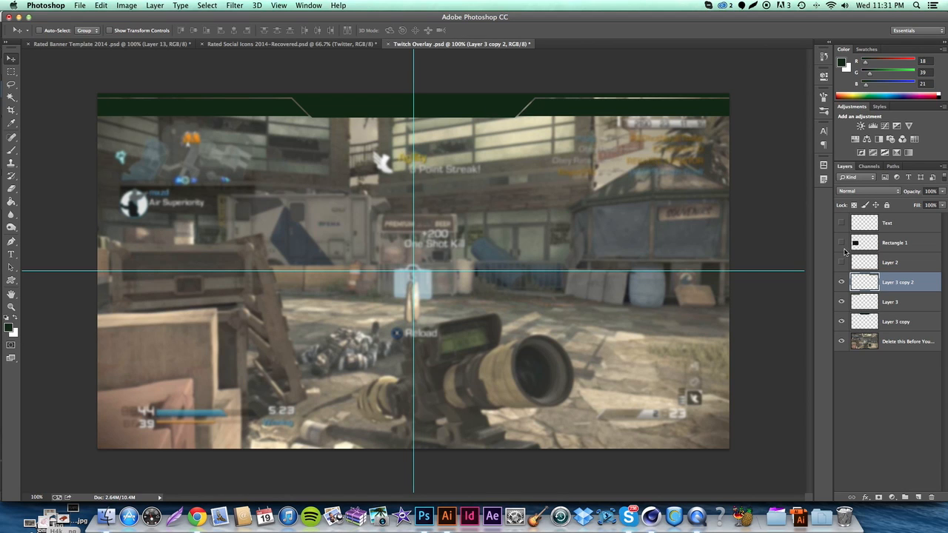
# Step: Merge both green side shape layers with the centre banner layer
pyautogui.keyDown('shift'); pyautogui.click(891, 322); pyautogui.keyUp('shift')
pyautogui.rightClick(893, 322)
pyautogui.click(811, 364)
pyautogui.rightClick(891, 325)
pyautogui.click(814, 364)
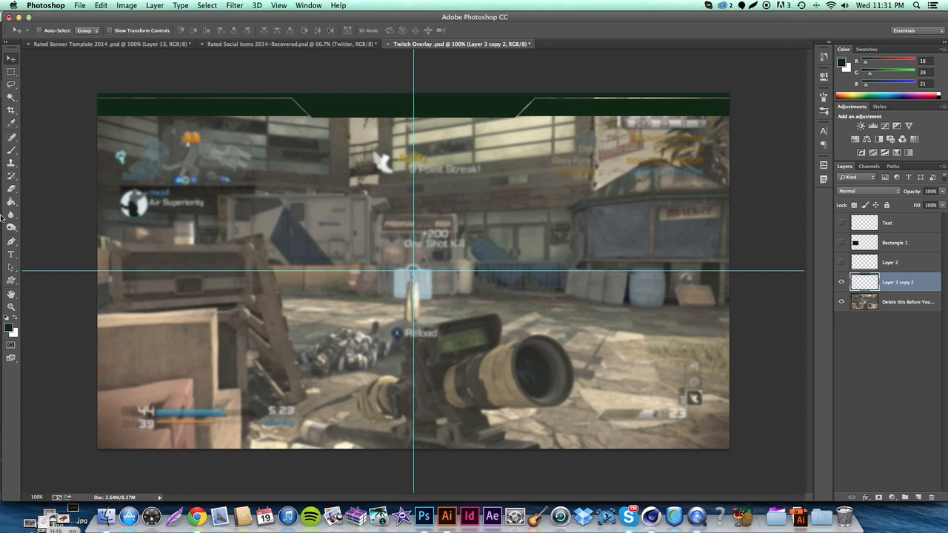
# Step: Start a thin Pen path on the right side shape, stepping diagonally down from the gap line and running past the image's right edge
pyautogui.click(12, 241)
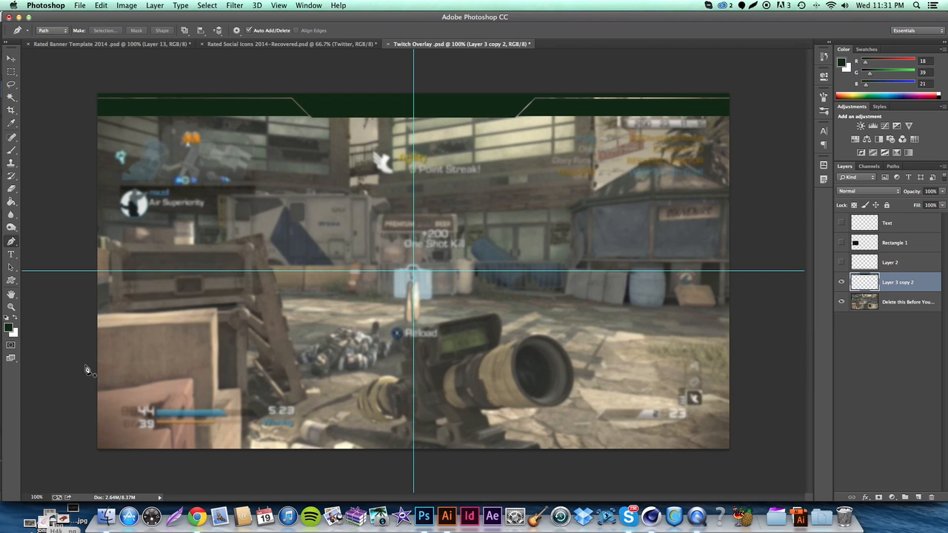
pyautogui.click(47, 496)
pyautogui.write('300')
pyautogui.press('Return')
pyautogui.scroll(10, 387, 289)
pyautogui.hscroll(10, 387, 289)
pyautogui.scroll(-2, 390, 294)
pyautogui.hscroll(-2, 389, 294)
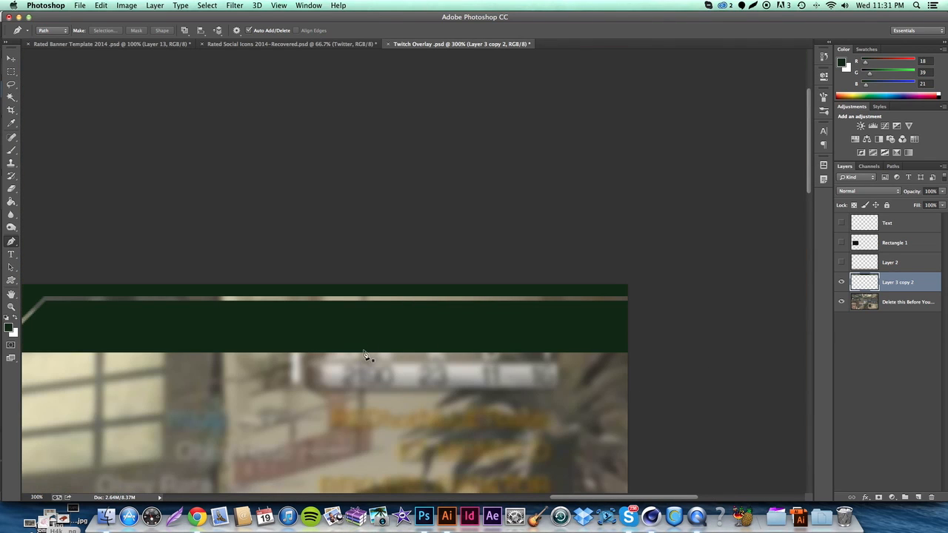
pyautogui.click(363, 301)
pyautogui.click(374, 311)
pyautogui.click(397, 311)
pyautogui.press('super+z')
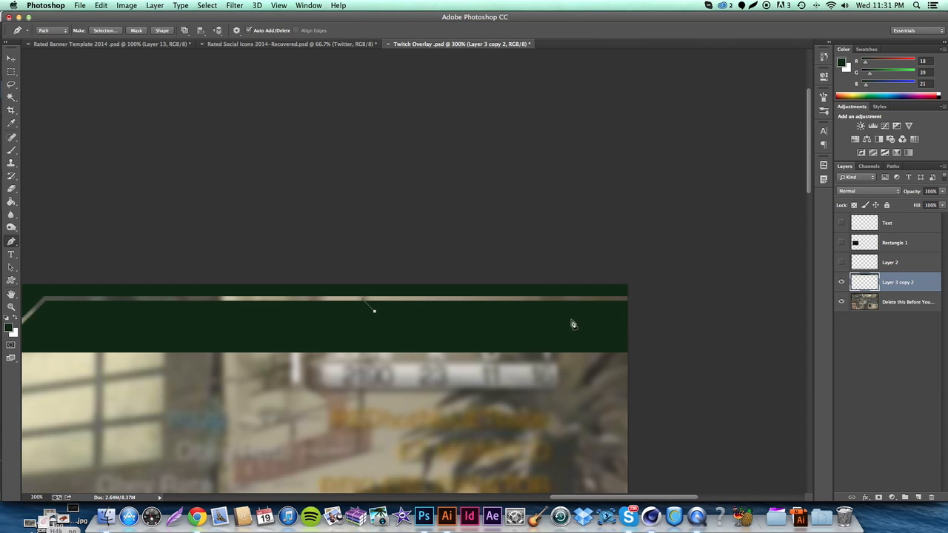
pyautogui.click(664, 310)
pyautogui.press('super+z')
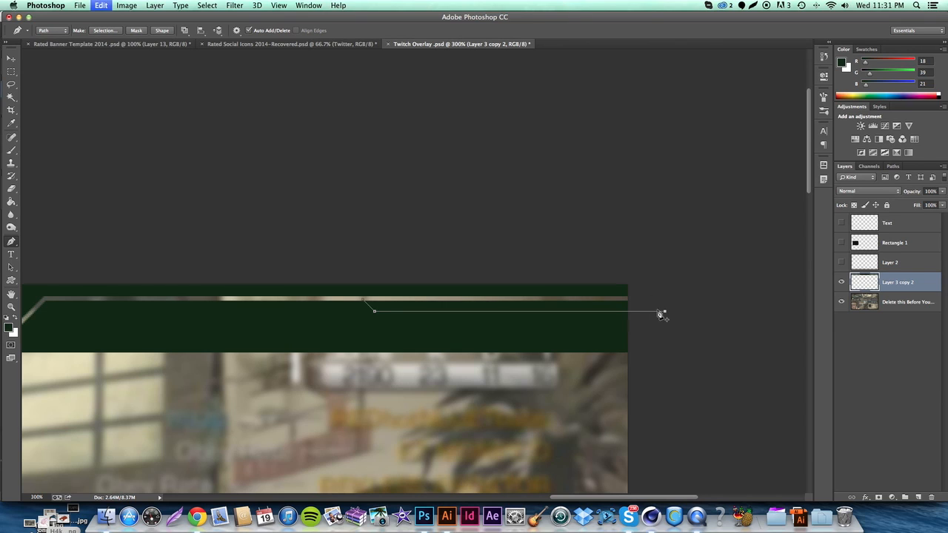
# Step: Bring the thin path back parallel to its first line and correct the points near its diagonal start
pyautogui.click(385, 308)
pyautogui.press('super+z')
pyautogui.click(378, 309)
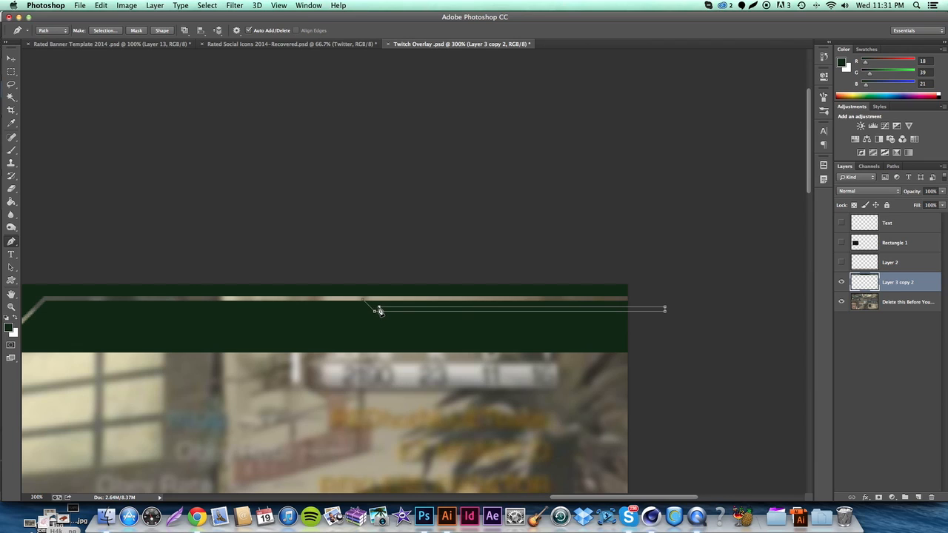
pyautogui.press('alt+super+z')
pyautogui.press('alt+super+z')
pyautogui.click(377, 307)
# Step: Convert the thin path to a selection, delete it from the merged banner layer and deselect
pyautogui.rightClick(459, 290)
pyautogui.click(504, 331)
pyautogui.press('Return')
pyautogui.press('Delete')
pyautogui.press('super+d')
# Step: Compare the cut line on the banner's right side with the plain left side
pyautogui.hscroll(-5, 520, 340)
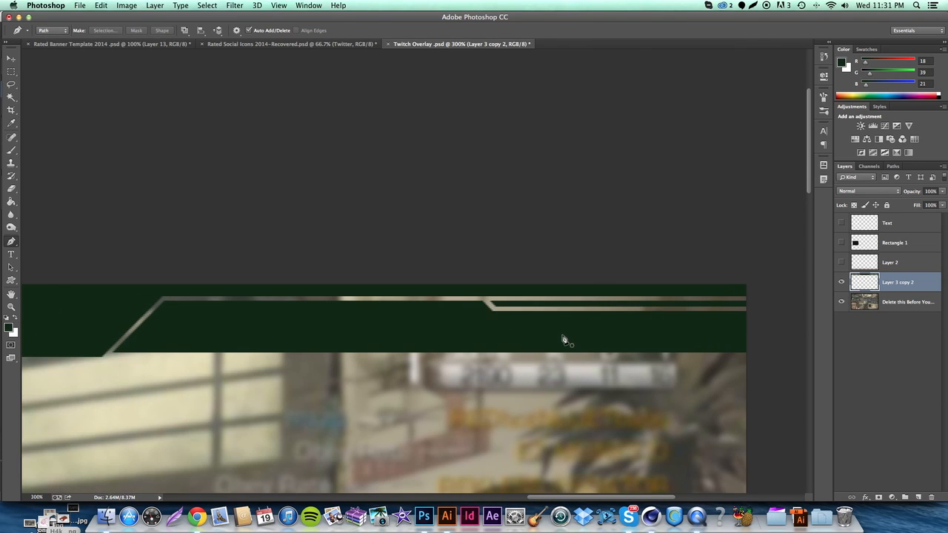
pyautogui.hscroll(-15, 562, 340)
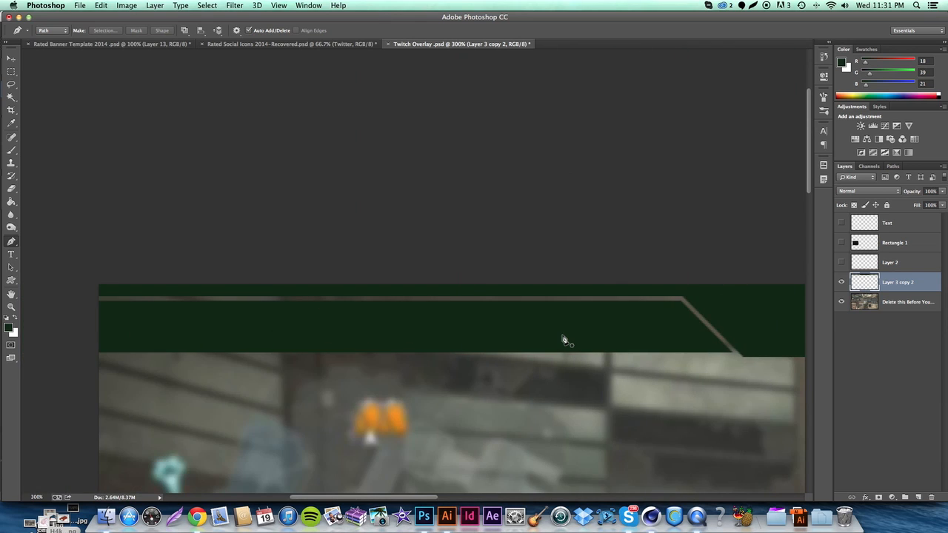
pyautogui.hscroll(15, 126, 294)
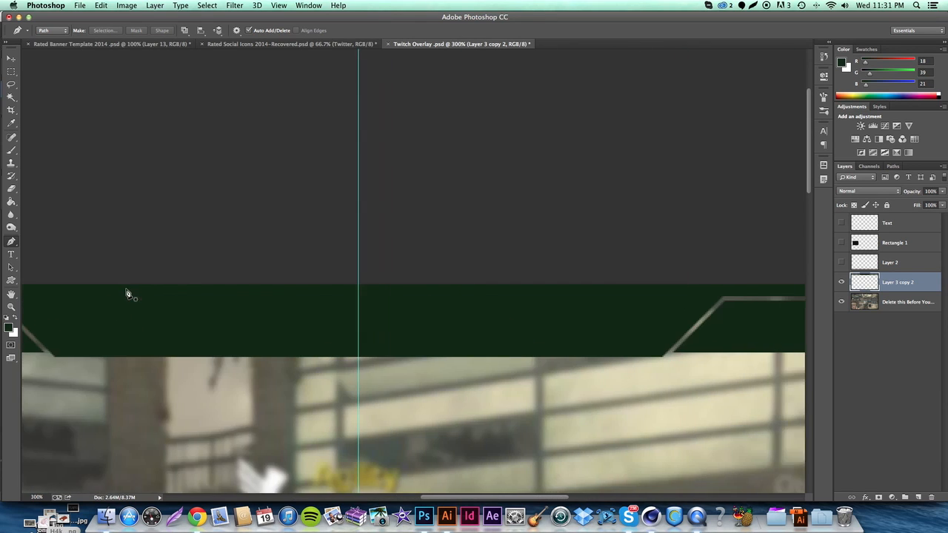
pyautogui.hscroll(3, 126, 294)
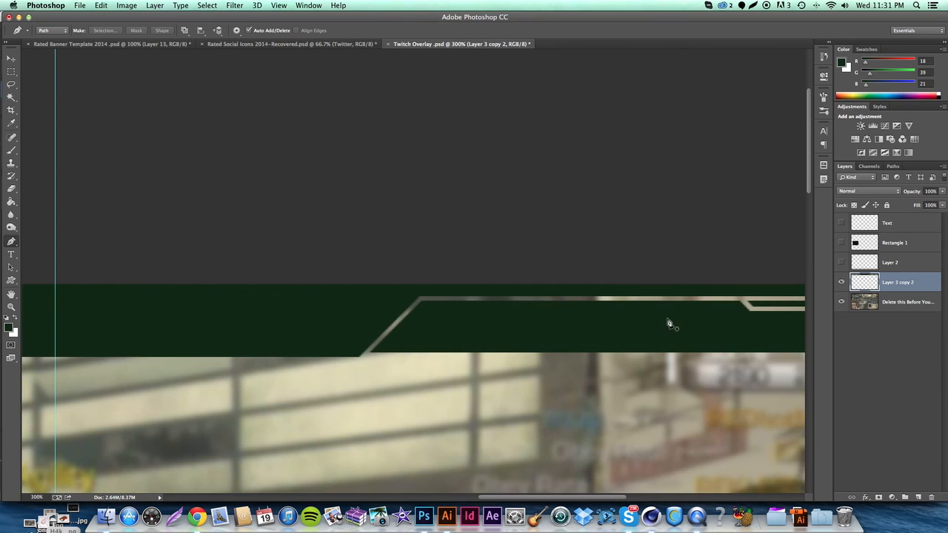
pyautogui.hscroll(-1, 474, 324)
pyautogui.hscroll(20, 471, 322)
pyautogui.hscroll(-20, 470, 321)
pyautogui.hscroll(18, 470, 321)
# Step: Step back through the history to undo the line cutout, the layer merge and the mirrored copy of the side shape
pyautogui.press('super+x')
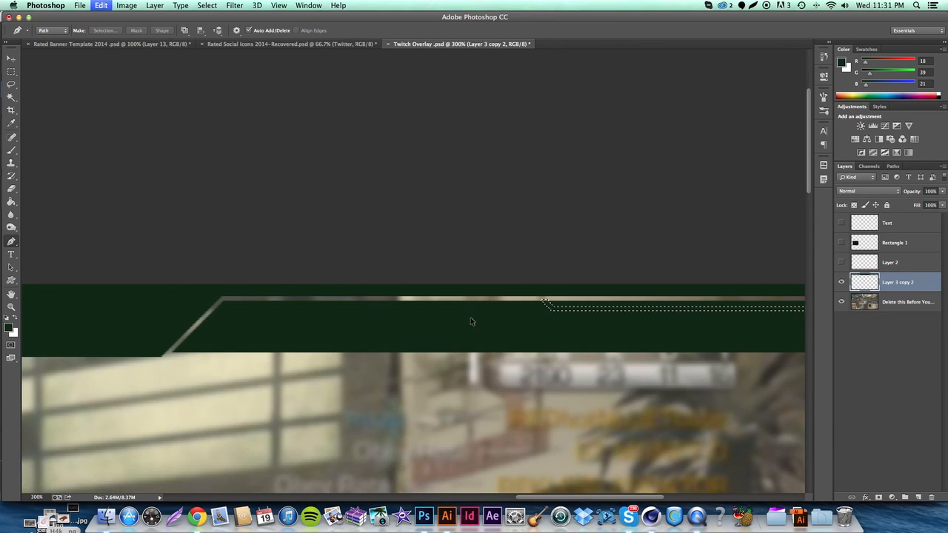
pyautogui.press('alt+super+z')
pyautogui.press('alt+super+z')
pyautogui.press('alt+super+z')
pyautogui.press('alt+super+z')
pyautogui.press('alt+super+z')
pyautogui.press('alt+super+z')
pyautogui.press('alt+super+z')
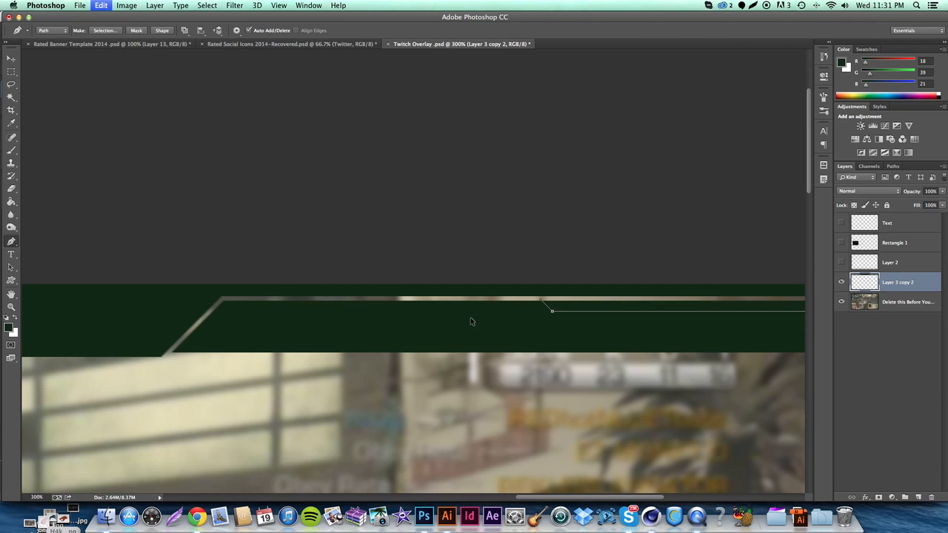
pyautogui.press('alt+super+z')
pyautogui.press('alt+super+z')
pyautogui.press('alt+super+z')
pyautogui.press('alt+super+z')
pyautogui.press('alt+super+z')
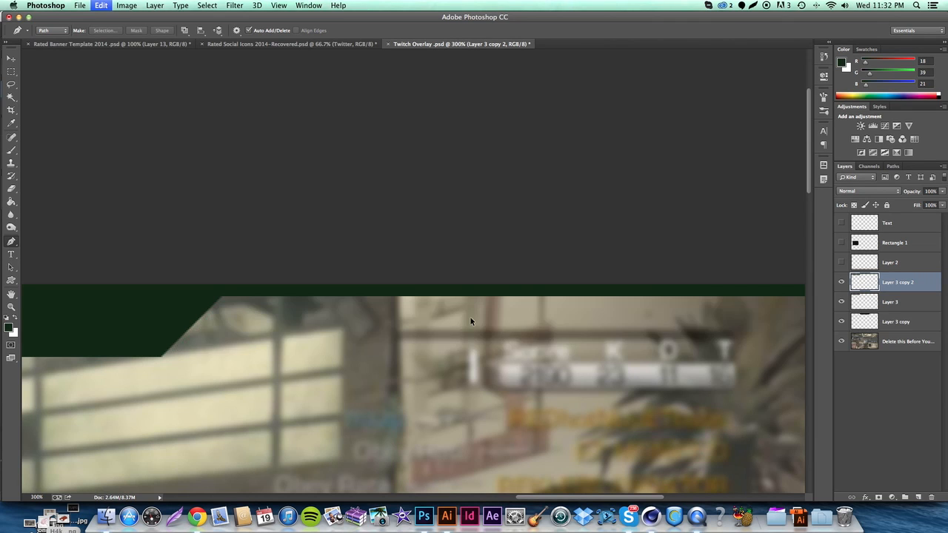
pyautogui.hscroll(-12, 472, 323)
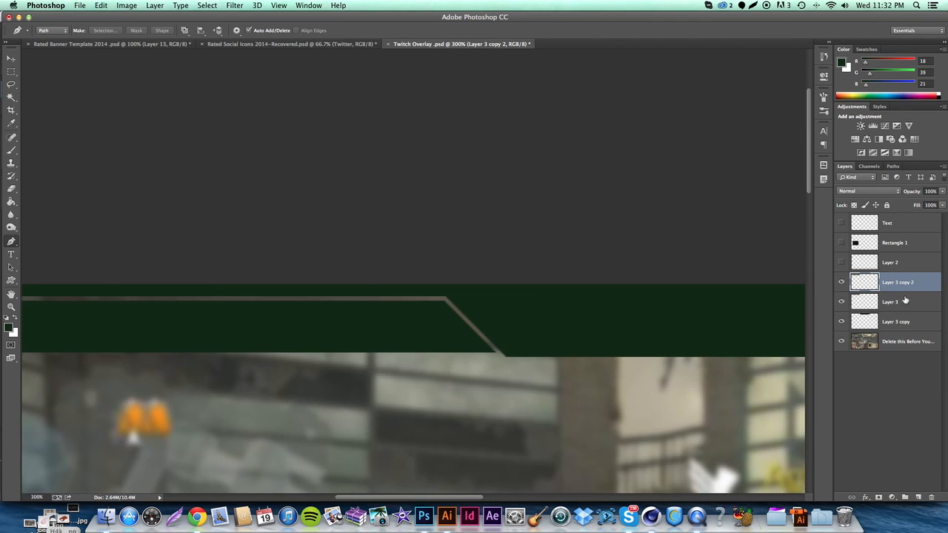
pyautogui.press('alt+super+z')
# Step: Draw a thin closed Pen path on the left side shape, stepping diagonally down from the gap line and running past the image's left edge
pyautogui.hscroll(-5, 370, 334)
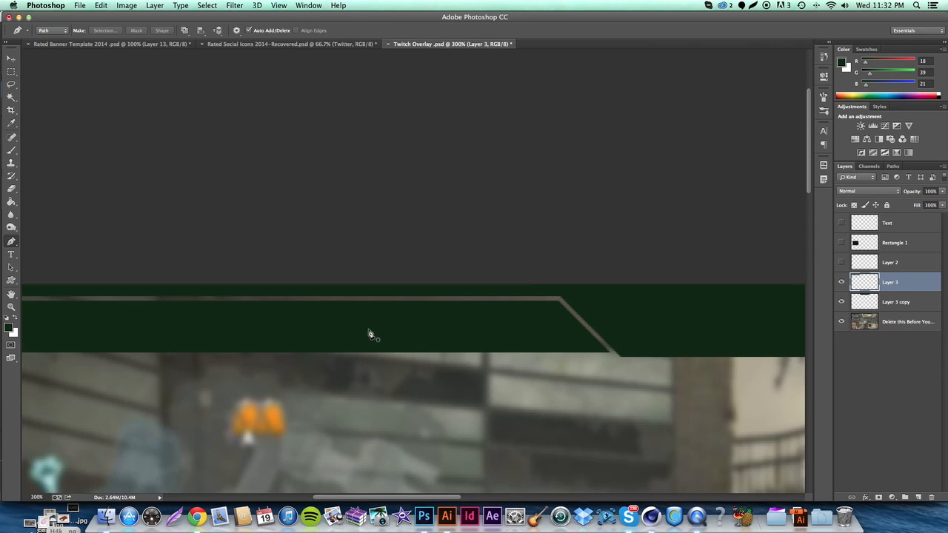
pyautogui.hscroll(-5, 490, 306)
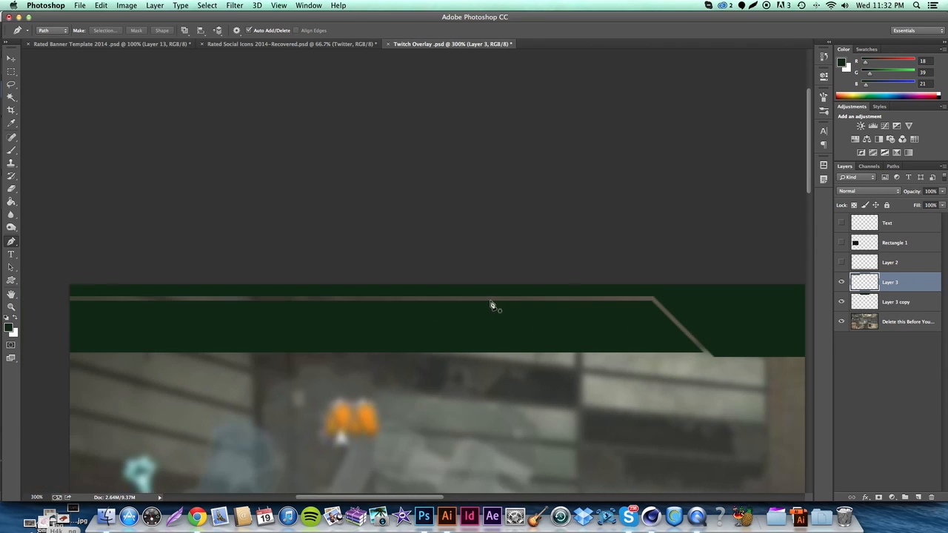
pyautogui.click(550, 309)
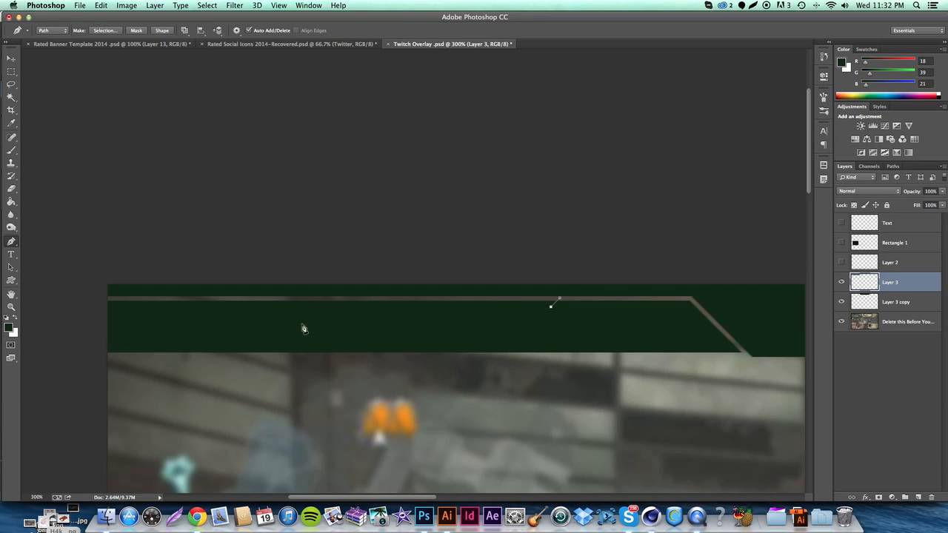
pyautogui.press('super+z')
pyautogui.click(547, 309)
pyautogui.click(88, 311)
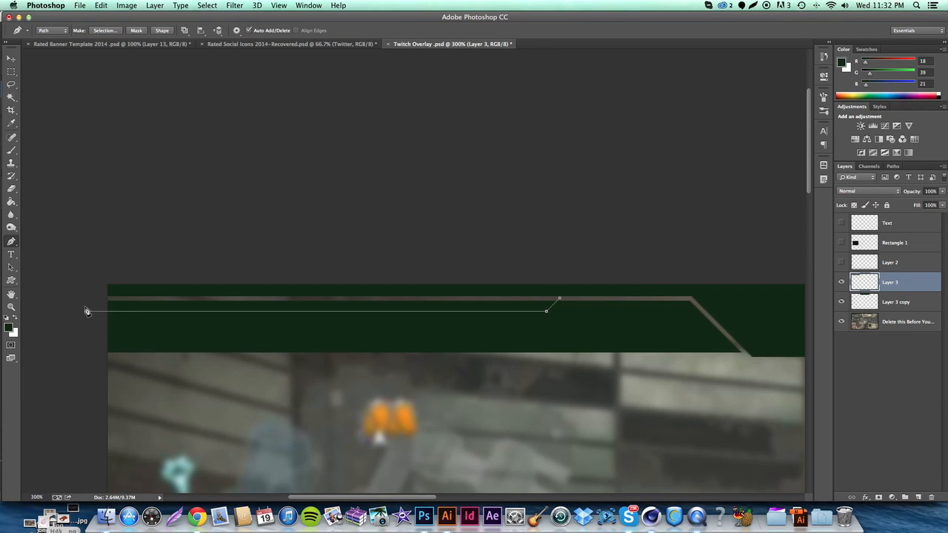
pyautogui.click(547, 307)
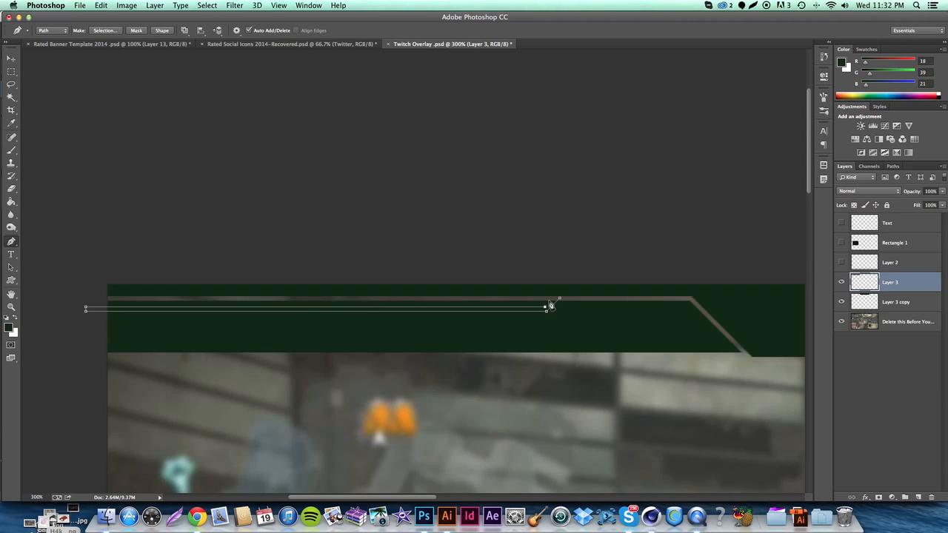
pyautogui.click(560, 300)
# Step: Convert the left path to a selection, delete it from Layer 3 and deselect
pyautogui.rightClick(575, 319)
pyautogui.click(612, 360)
pyautogui.press('Return')
pyautogui.press('Delete')
pyautogui.press('super+d')
# Step: Duplicate Layer 3 with its cut line and flip the copy horizontally
pyautogui.click(12, 58)
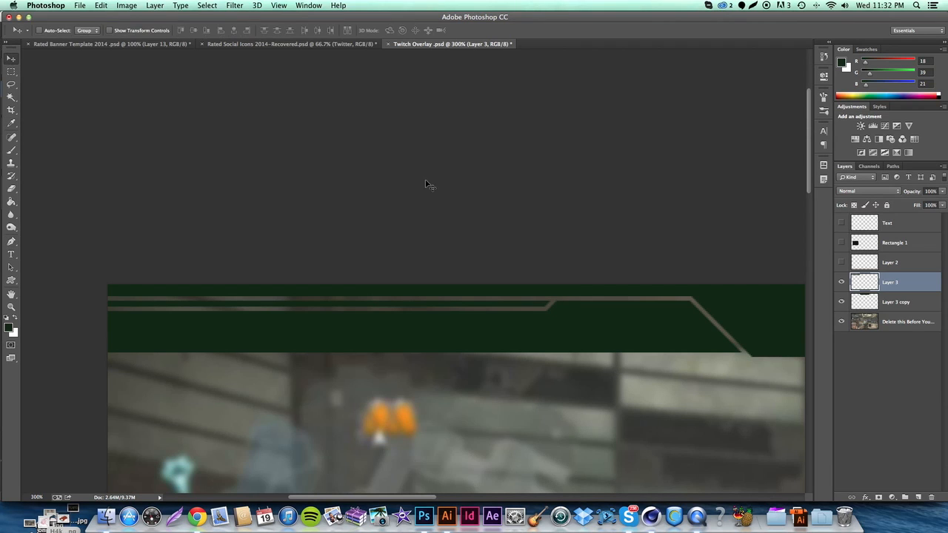
pyautogui.press('super+j')
pyautogui.click(100, 6)
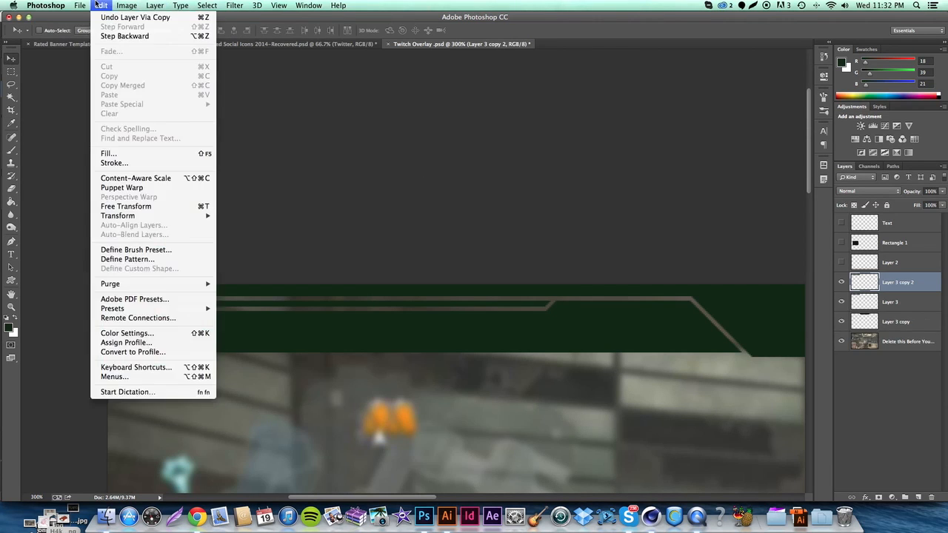
pyautogui.moveTo(148, 215)
pyautogui.click(240, 328)
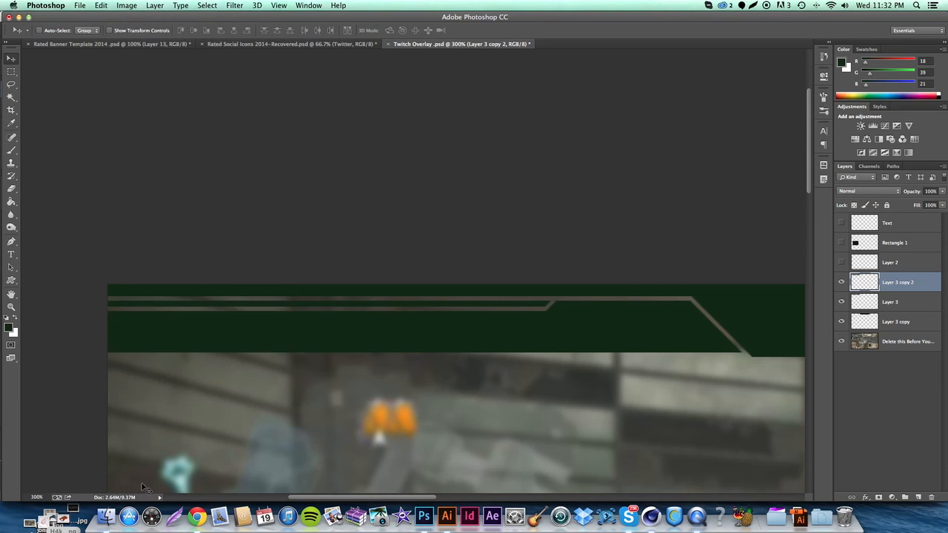
pyautogui.click(42, 496)
pyautogui.write('100')
pyautogui.press('Return')
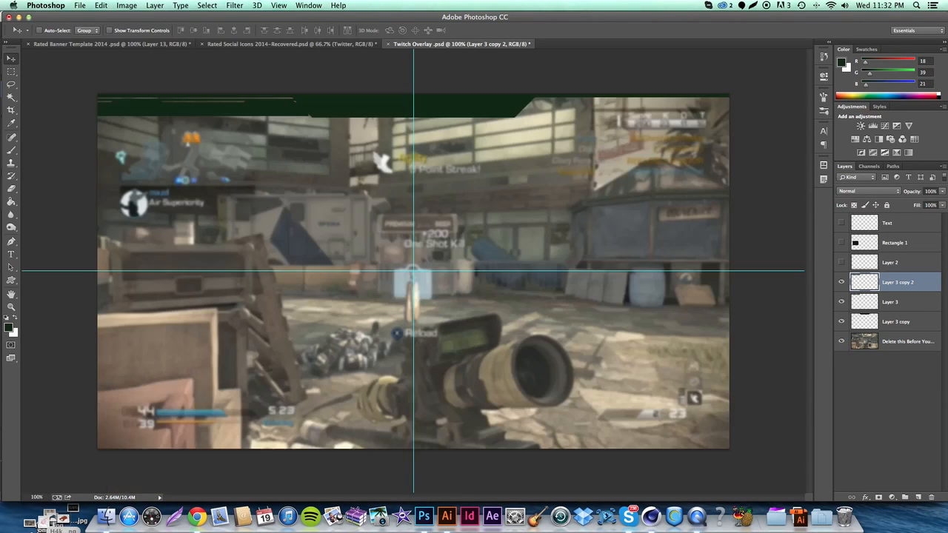
# Step: Move the flipped copy onto the right side of the banner and merge it with Layer 3 and Layer 3 copy
pyautogui.moveTo(425, 133); pyautogui.dragTo(637, 132)
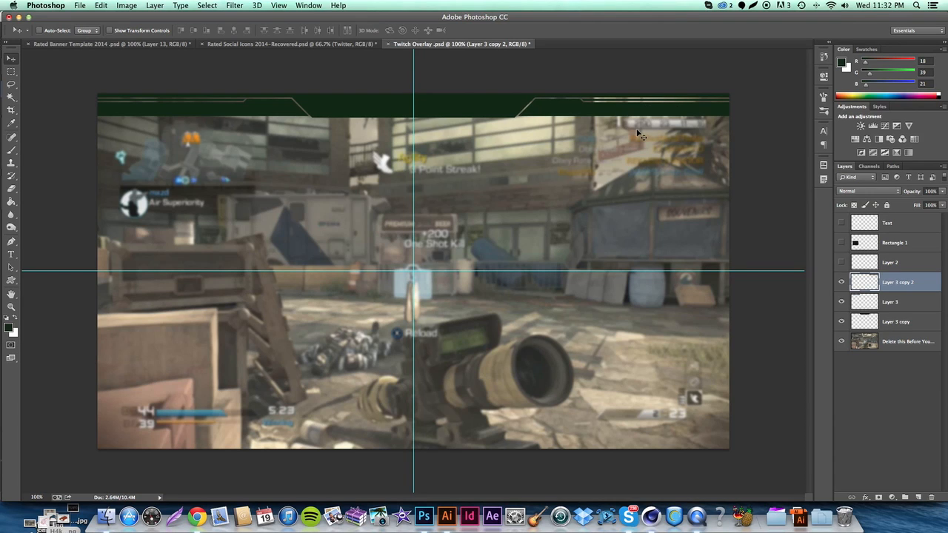
pyautogui.keyDown('shift'); pyautogui.click(914, 325); pyautogui.keyUp('shift')
pyautogui.rightClick(915, 326)
pyautogui.click(814, 362)
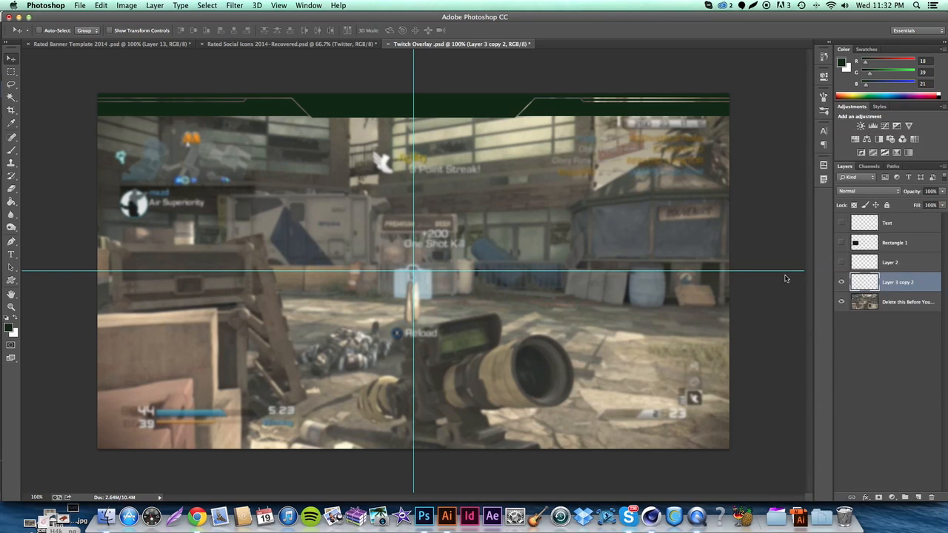
# Step: Add a reversed black-to-white Gradient Overlay to the merged banner layer with its opacity set to 5%
pyautogui.click(864, 497)
pyautogui.click(891, 462)
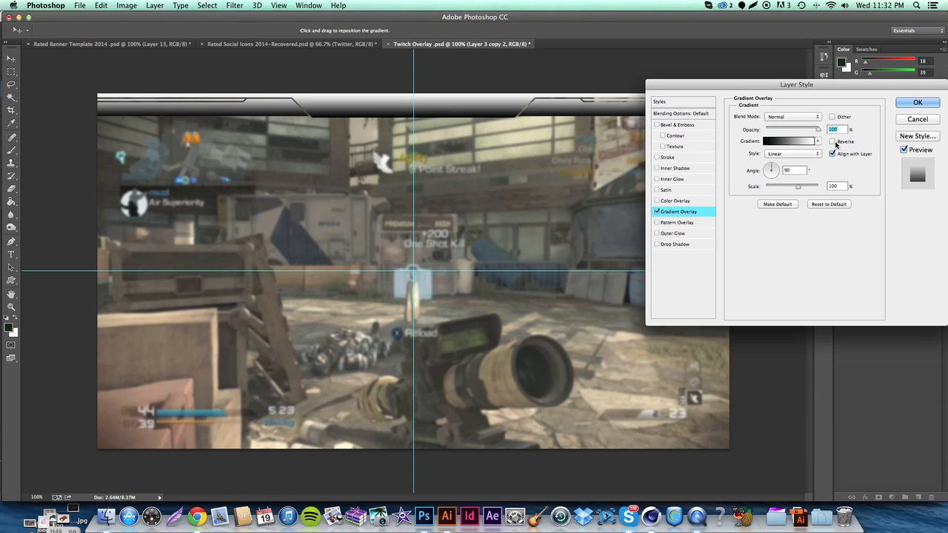
pyautogui.click(833, 141)
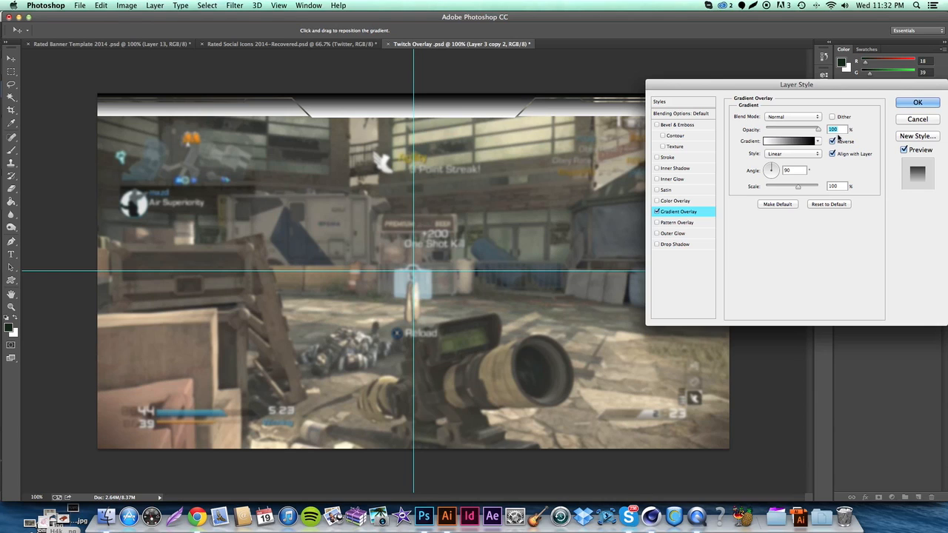
pyautogui.write('5')
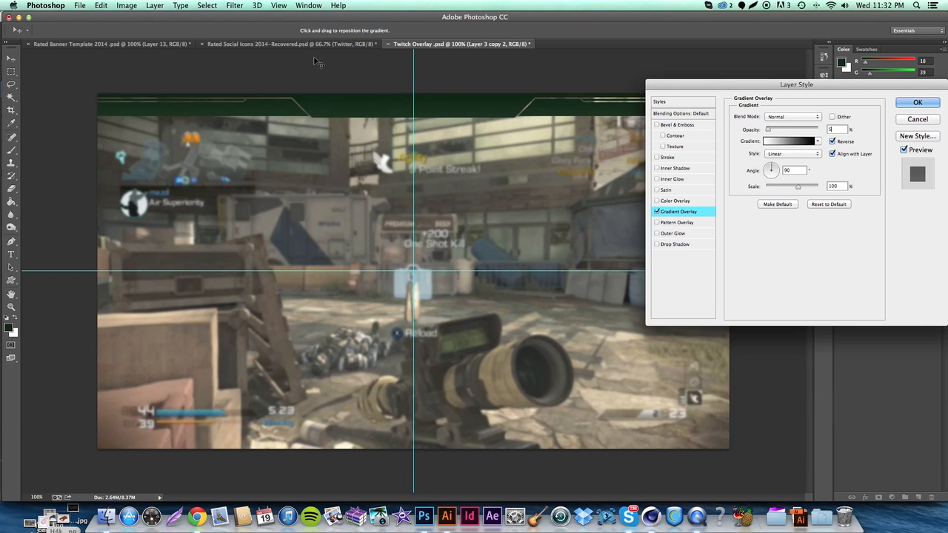
# Step: Try the gradient with Overlay blending at 100% opacity, and return it to Normal at 5%
pyautogui.moveTo(804, 129); pyautogui.dragTo(863, 121)
pyautogui.click(802, 117)
pyautogui.click(801, 211)
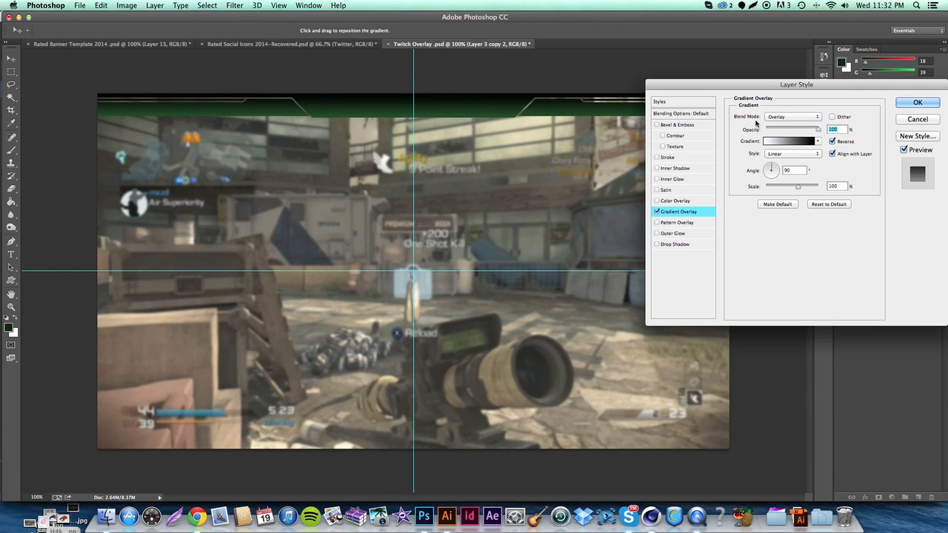
pyautogui.click(790, 117)
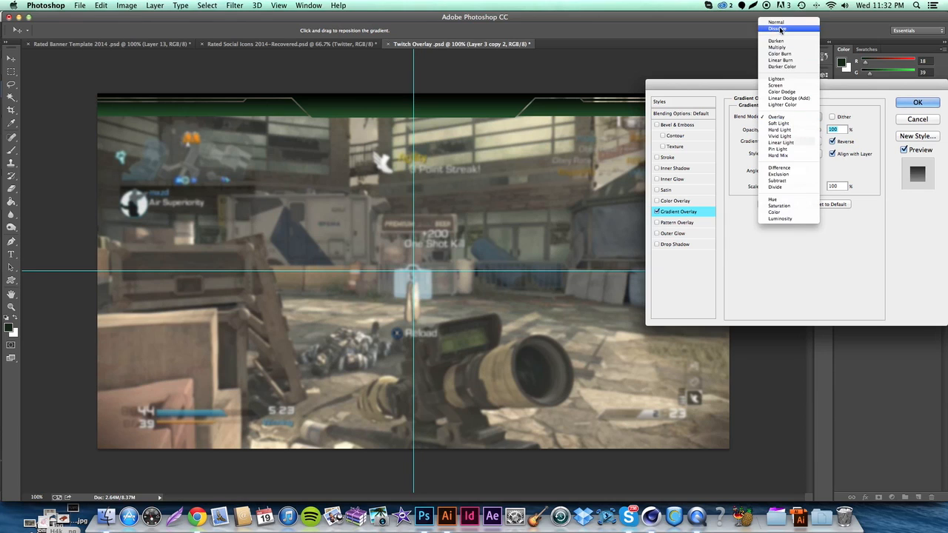
pyautogui.click(775, 22)
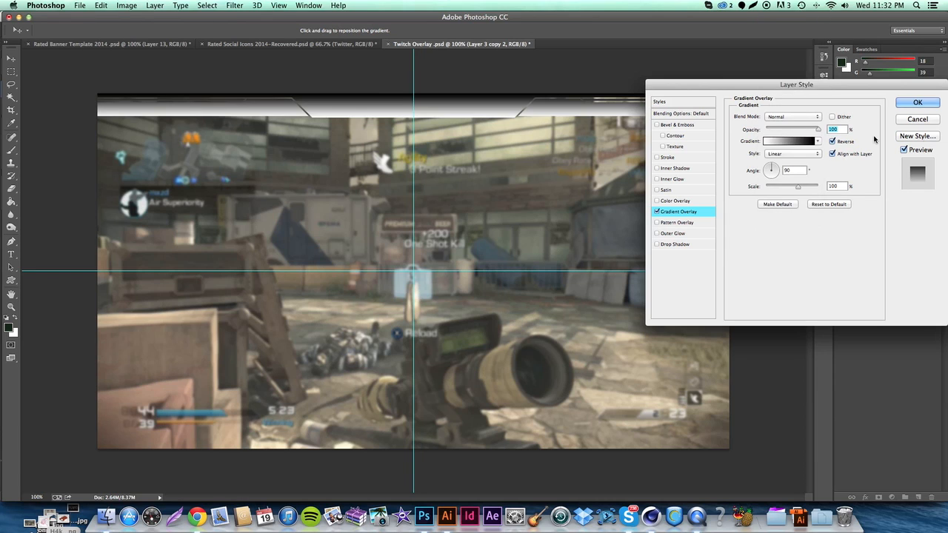
pyautogui.write('5')
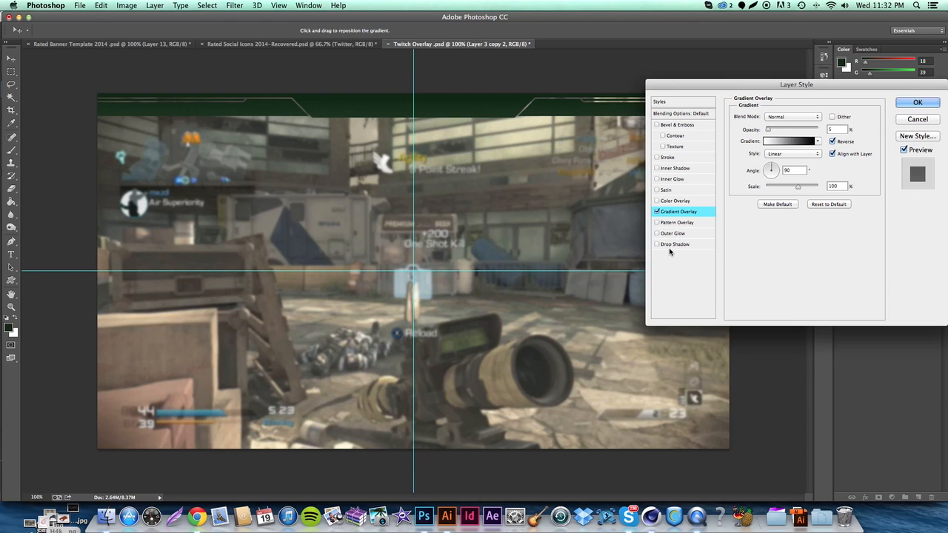
# Step: Add a 1 px outside Stroke to the banner in light gray #b3b3b3
pyautogui.click(668, 158)
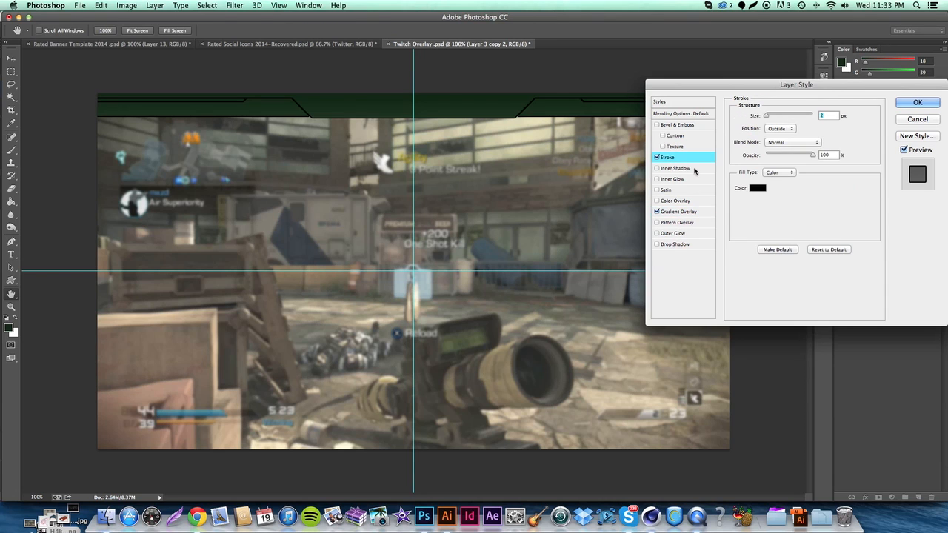
pyautogui.click(758, 187)
pyautogui.moveTo(722, 318); pyautogui.dragTo(575, 218)
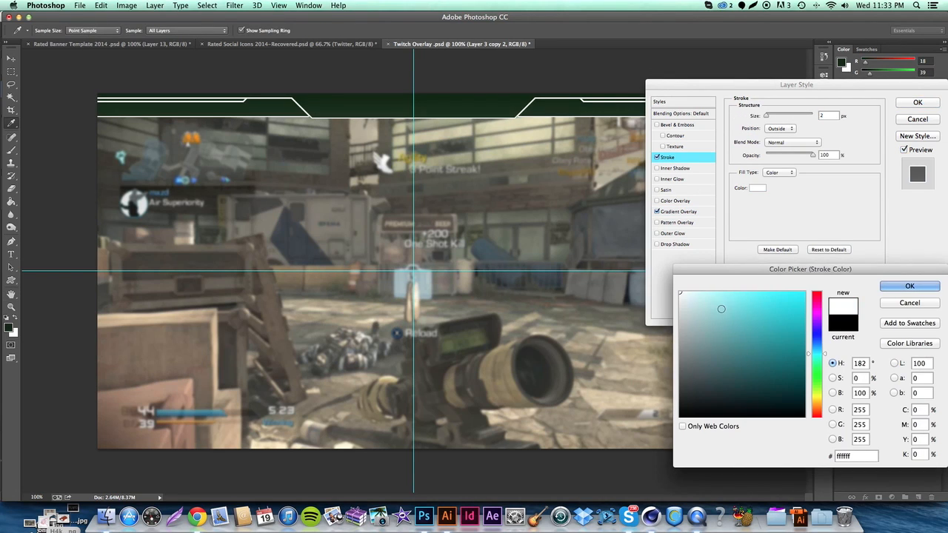
pyautogui.moveTo(721, 309); pyautogui.dragTo(590, 328)
pyautogui.moveTo(713, 327); pyautogui.dragTo(609, 327)
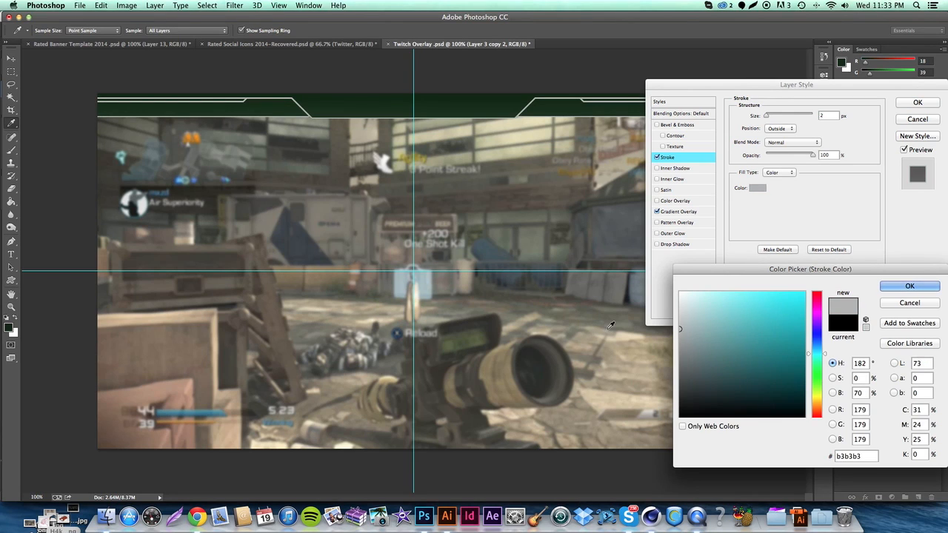
pyautogui.press('Return')
pyautogui.moveTo(770, 115); pyautogui.dragTo(766, 115)
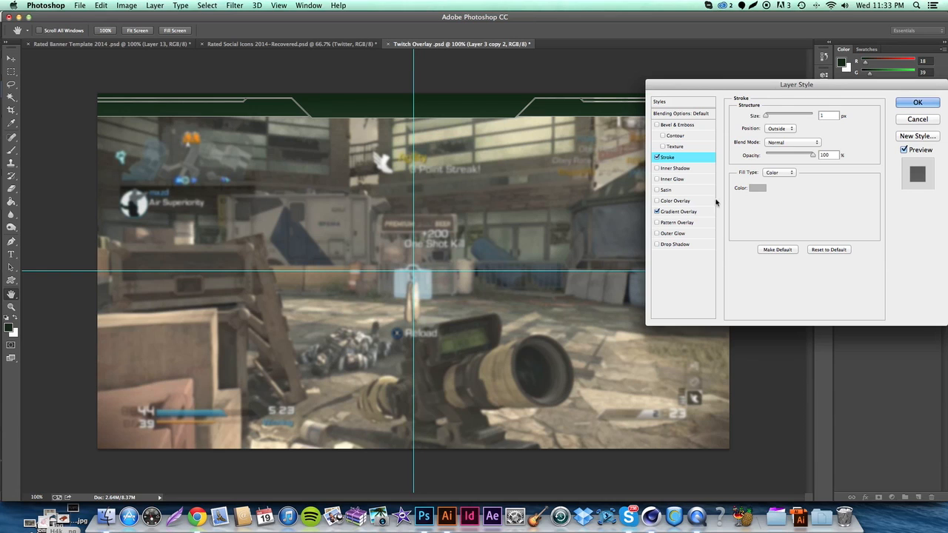
# Step: Change the stroke color to the darker gray #878787
pyautogui.click(761, 188)
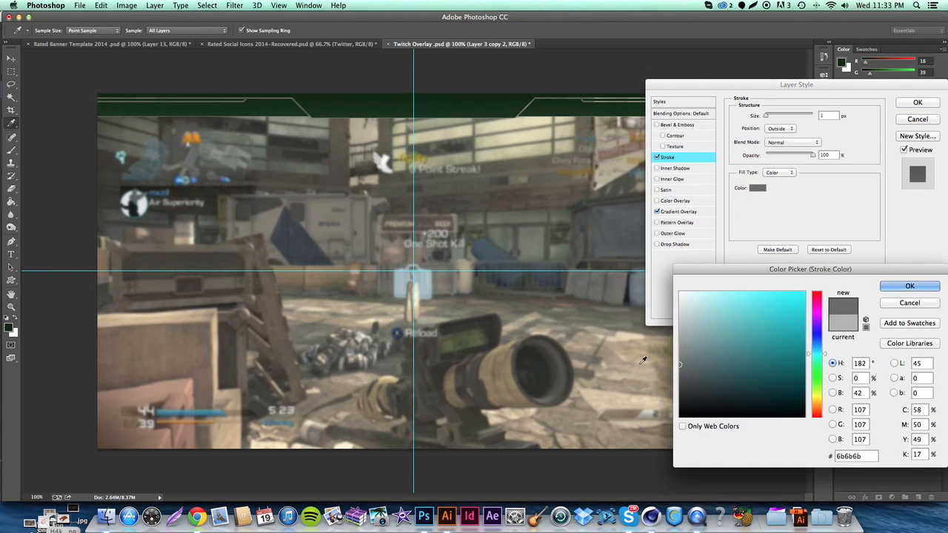
pyautogui.click(645, 340)
pyautogui.click(629, 347)
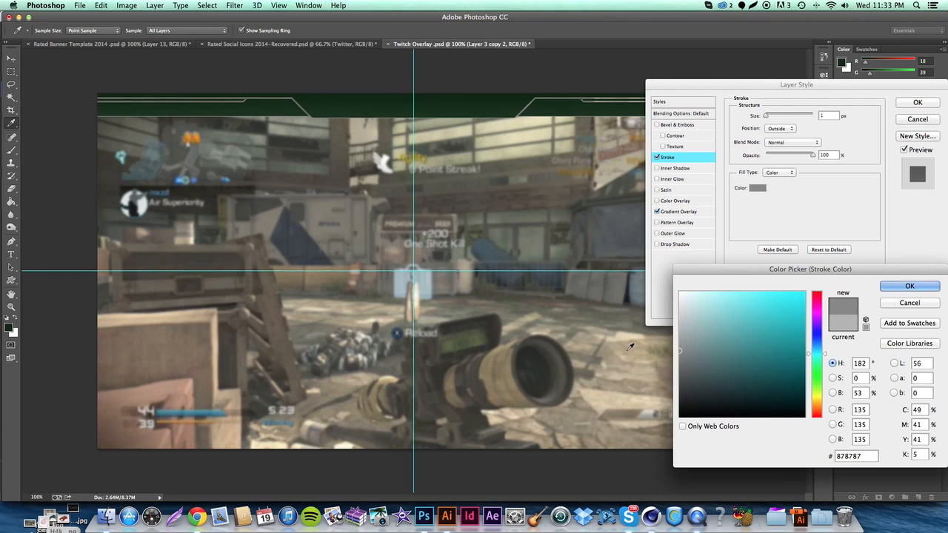
pyautogui.press('Return')
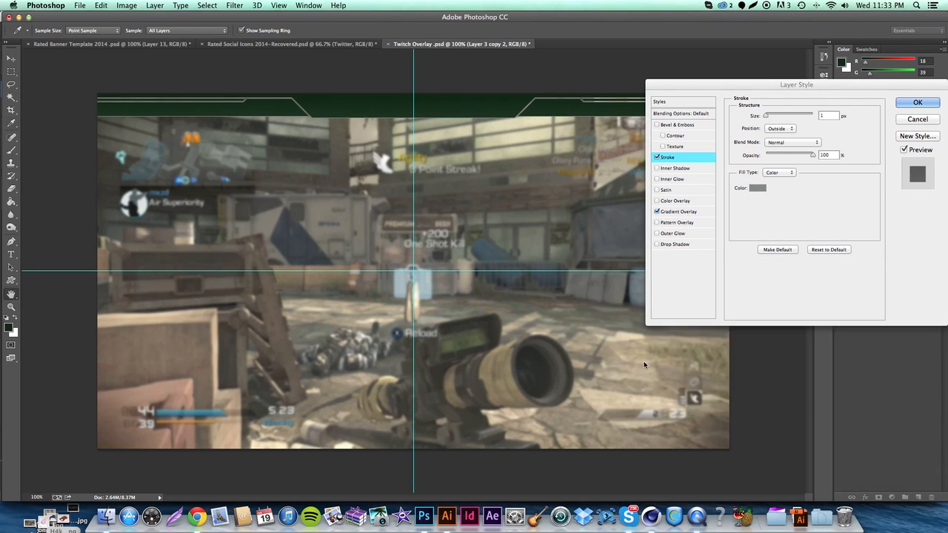
# Step: Add a Drop Shadow to the banner with distance 0 px, spread 20% and size 20 px
pyautogui.click(684, 245)
pyautogui.click(819, 160)
pyautogui.write('0')
pyautogui.press('Tab')
pyautogui.write('20')
pyautogui.press('Tab')
pyautogui.write('20')
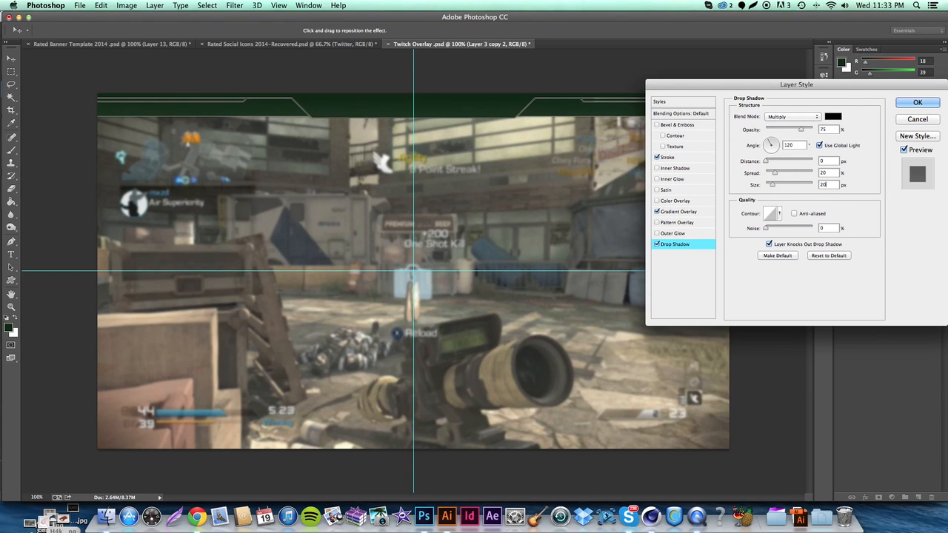
# Step: Set the drop shadow's opacity to 60% and apply the layer style
pyautogui.click(805, 132)
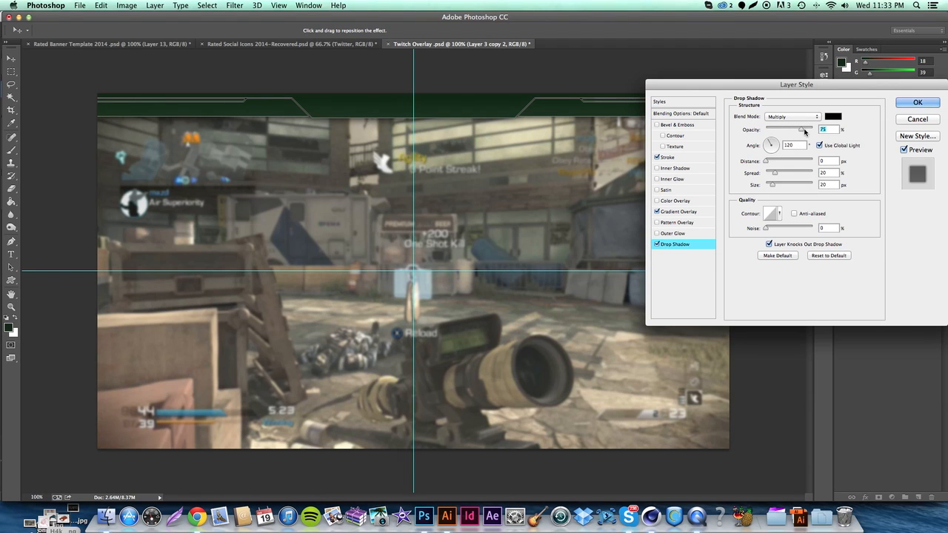
pyautogui.write('50')
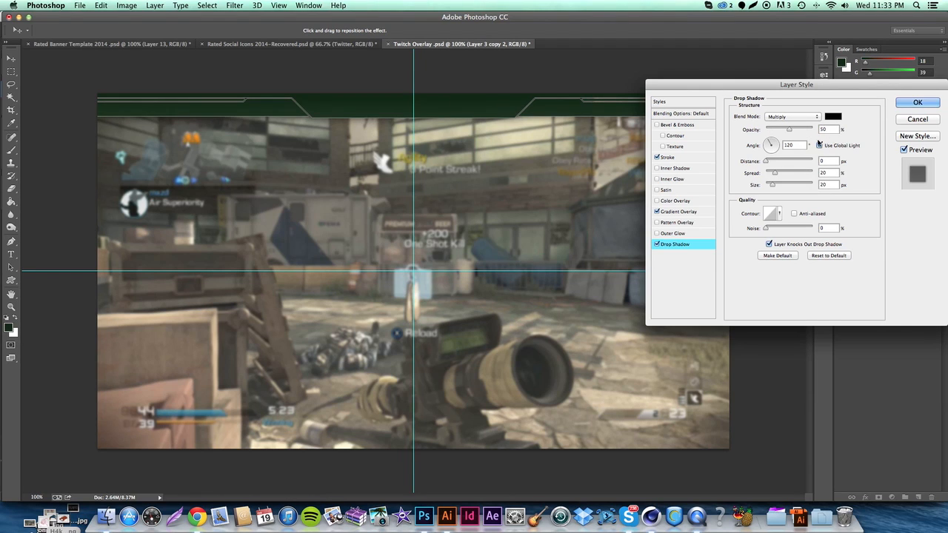
pyautogui.moveTo(834, 129); pyautogui.dragTo(785, 133)
pyautogui.write('60')
pyautogui.press('Return')
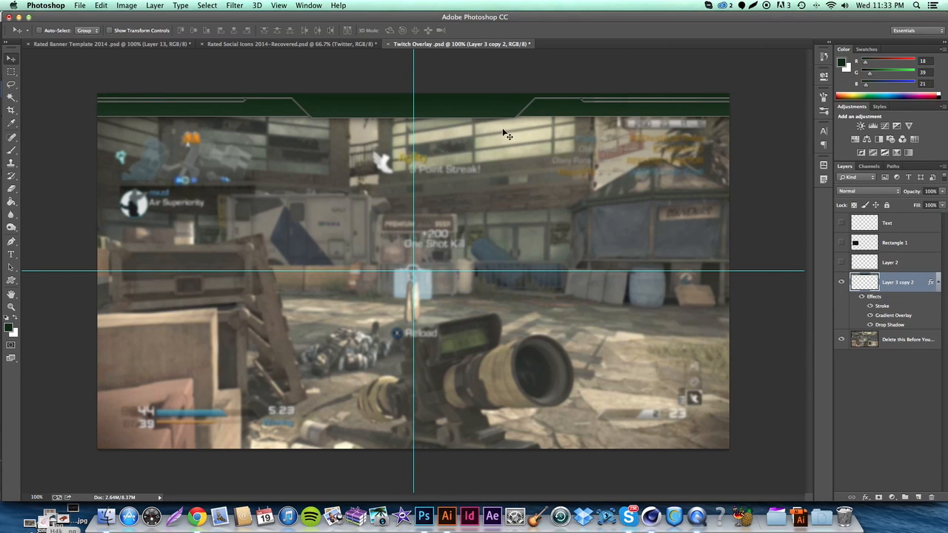
# Step: Copy the layer style of Layer 3 copy 2 and add a new layer above it
pyautogui.click(937, 282)
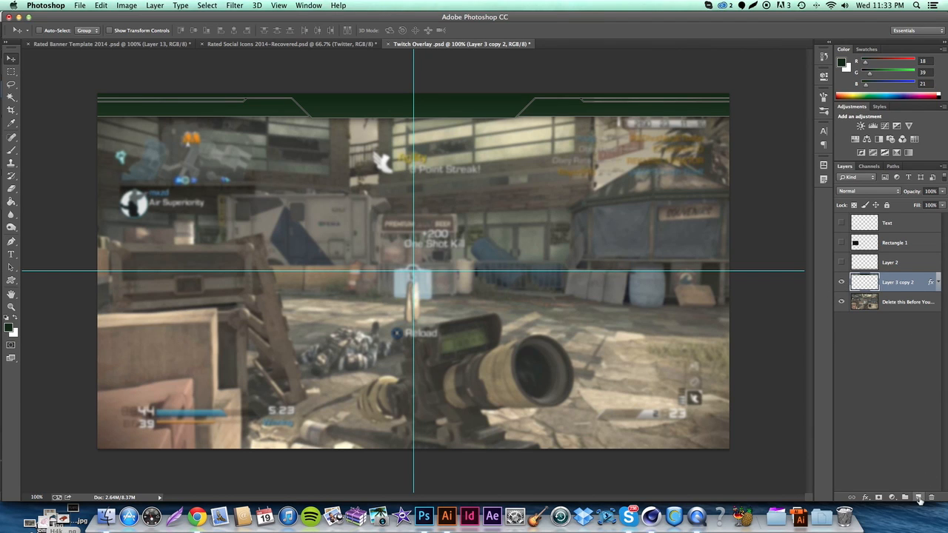
pyautogui.rightClick(904, 285)
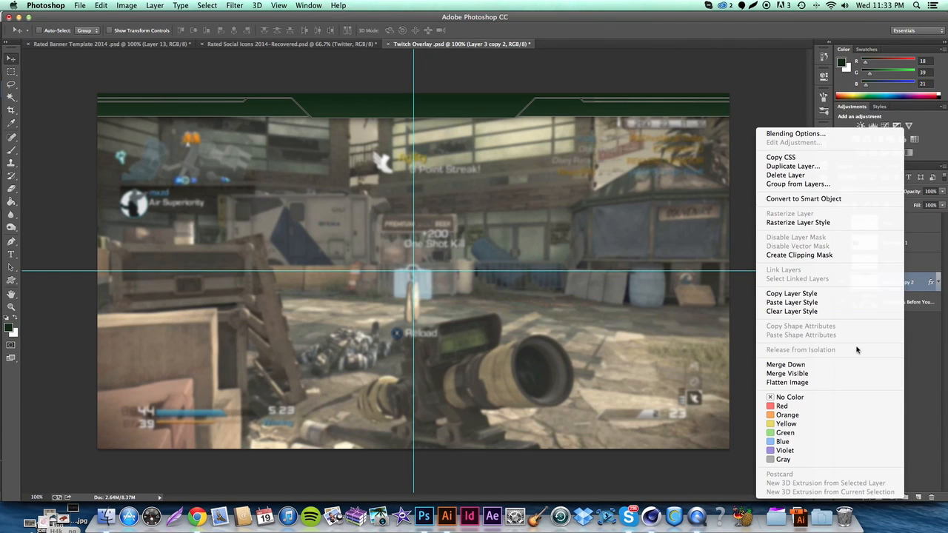
pyautogui.click(838, 293)
pyautogui.click(918, 499)
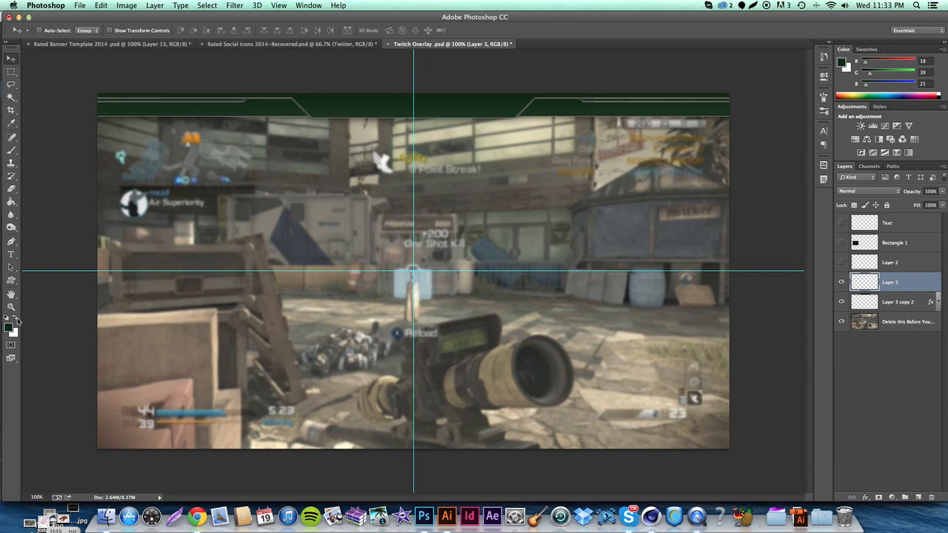
# Step: Draw a closed Pen path along the image's lower right, stepping down twice from the right edge to the vertical guide and closing below the canvas
pyautogui.click(11, 242)
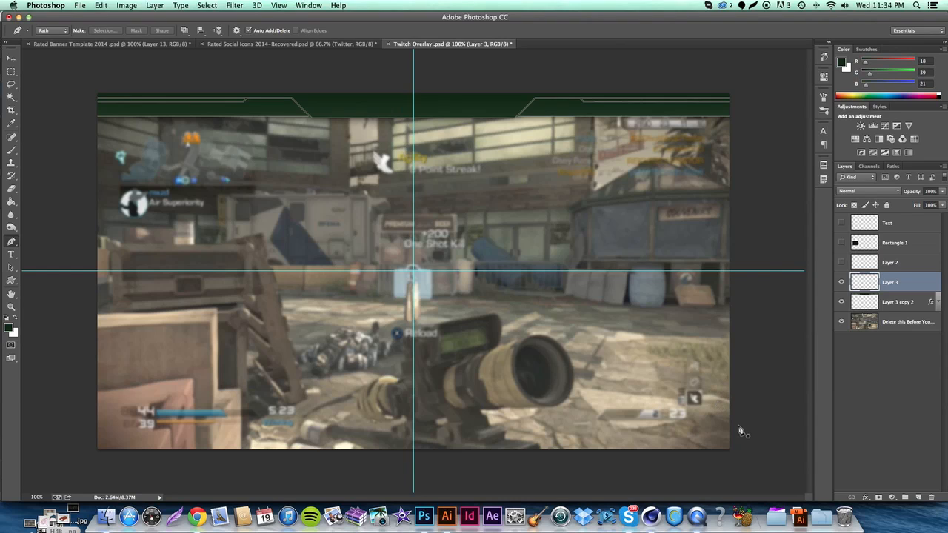
pyautogui.click(735, 416)
pyautogui.click(641, 415)
pyautogui.press('super+z')
pyautogui.click(734, 420)
pyautogui.click(622, 421)
pyautogui.press('super+z')
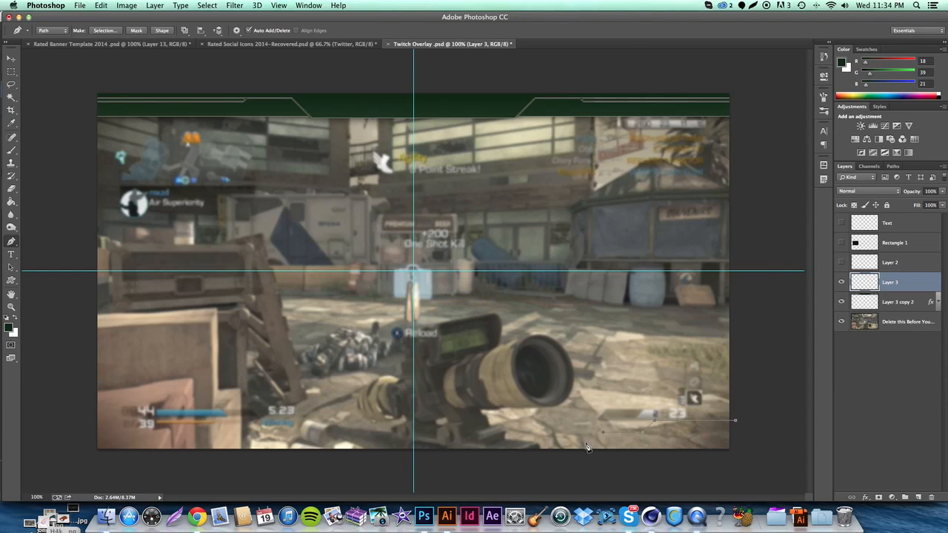
pyautogui.press('super+z')
pyautogui.click(593, 442)
pyautogui.click(252, 442)
pyautogui.click(413, 443)
pyautogui.keyDown('shift'); pyautogui.click(770, 455); pyautogui.keyUp('shift')
pyautogui.click(735, 421)
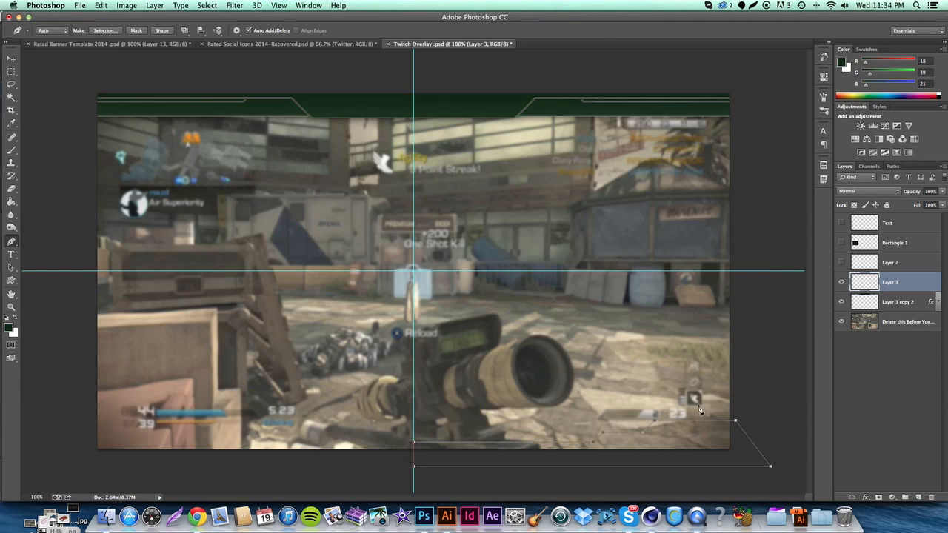
# Step: Fill the path with the dark green foreground color and delete the path
pyautogui.rightClick(697, 403)
pyautogui.click(718, 456)
pyautogui.press('Return')
pyautogui.rightClick(649, 370)
pyautogui.click(675, 383)
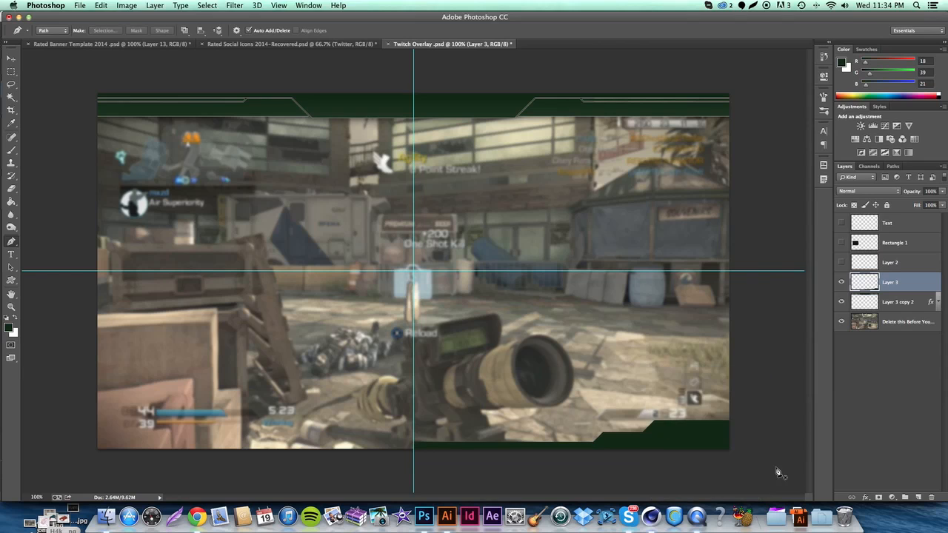
# Step: Duplicate the lower right shape, flip the copy horizontally and move it to the image's lower left half
pyautogui.press('super+j')
pyautogui.click(100, 5)
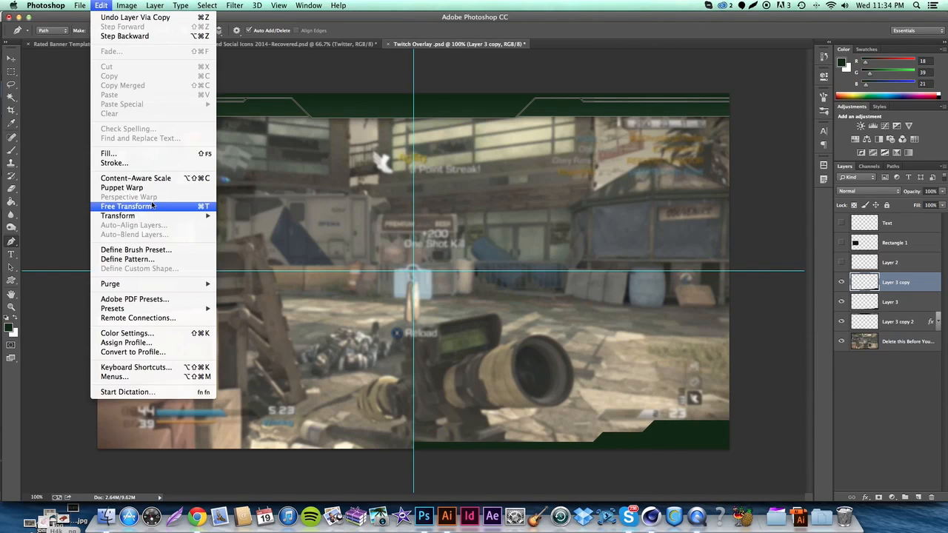
pyautogui.moveTo(150, 214)
pyautogui.click(251, 326)
pyautogui.press('v')
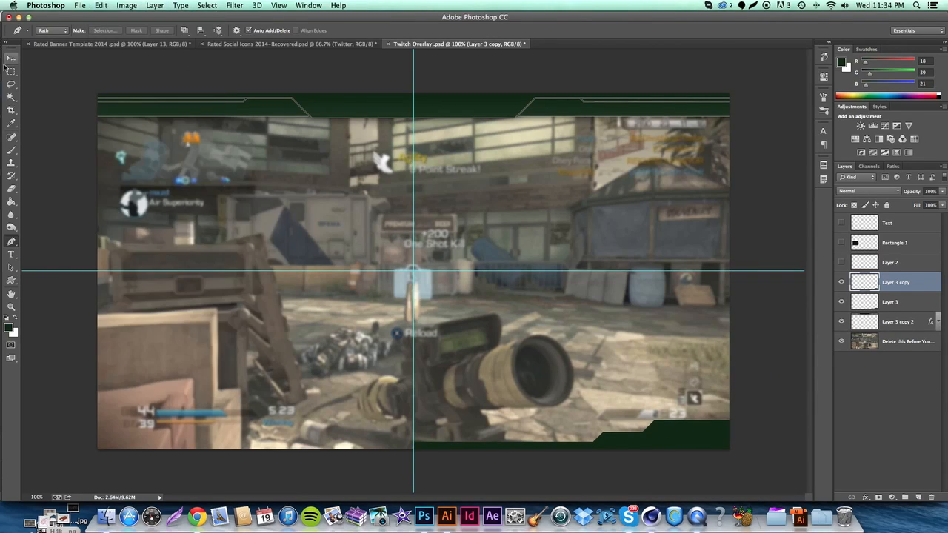
pyautogui.moveTo(542, 437); pyautogui.dragTo(224, 440)
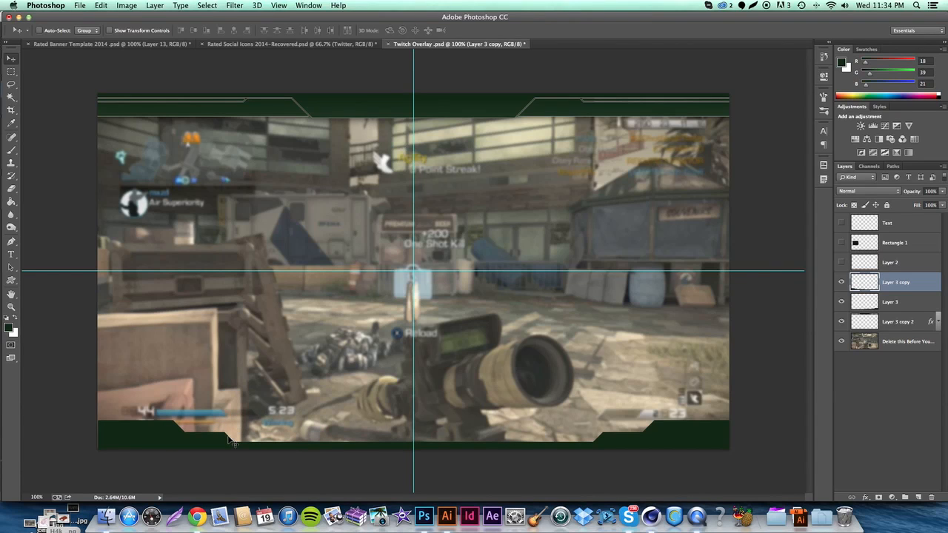
# Step: Merge the two bottom shape layers and paste the copied layer style onto the merged layer
pyautogui.keyDown('shift'); pyautogui.click(916, 303); pyautogui.keyUp('shift')
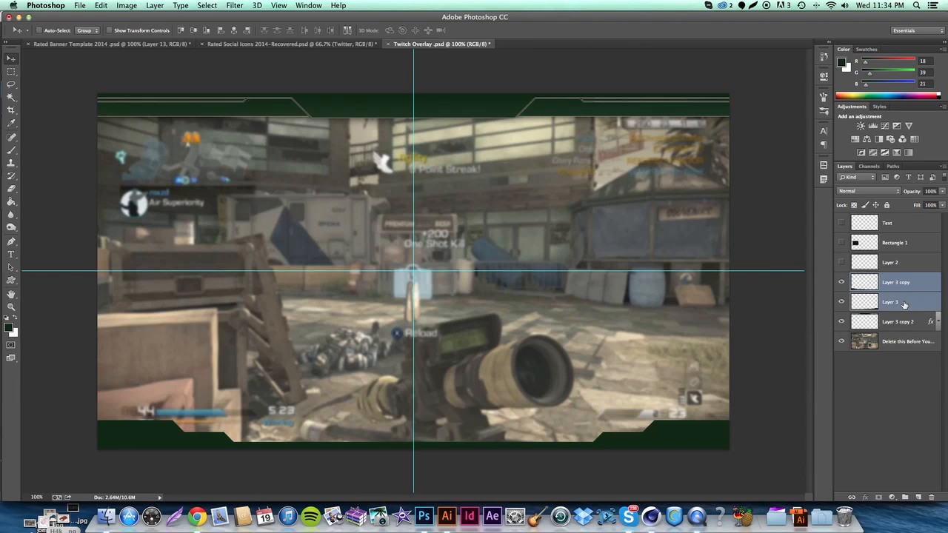
pyautogui.rightClick(912, 302)
pyautogui.click(451, 456)
pyautogui.press('super+e')
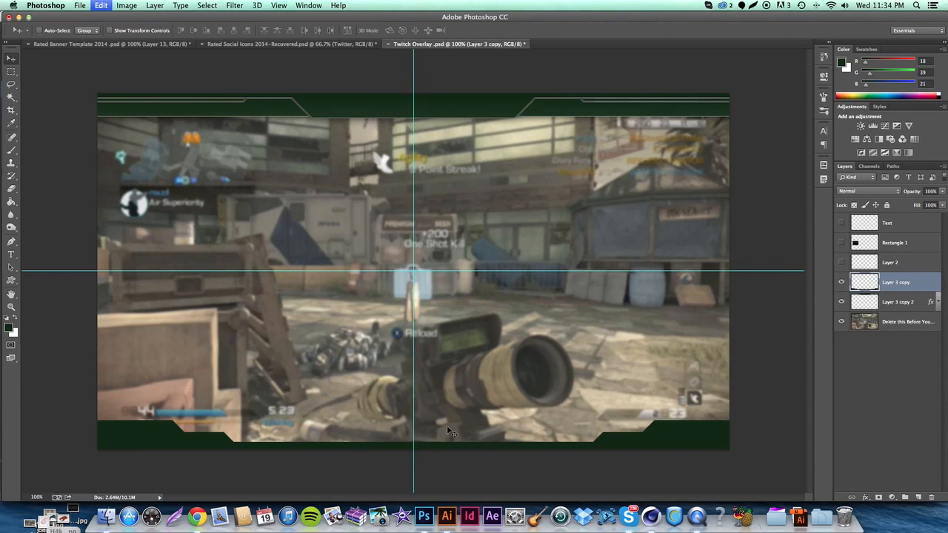
pyautogui.rightClick(908, 288)
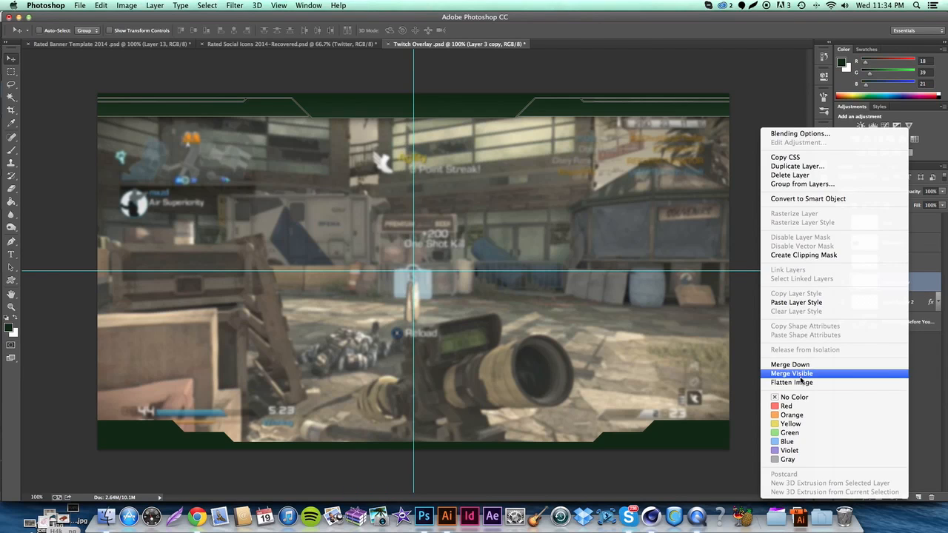
pyautogui.click(822, 303)
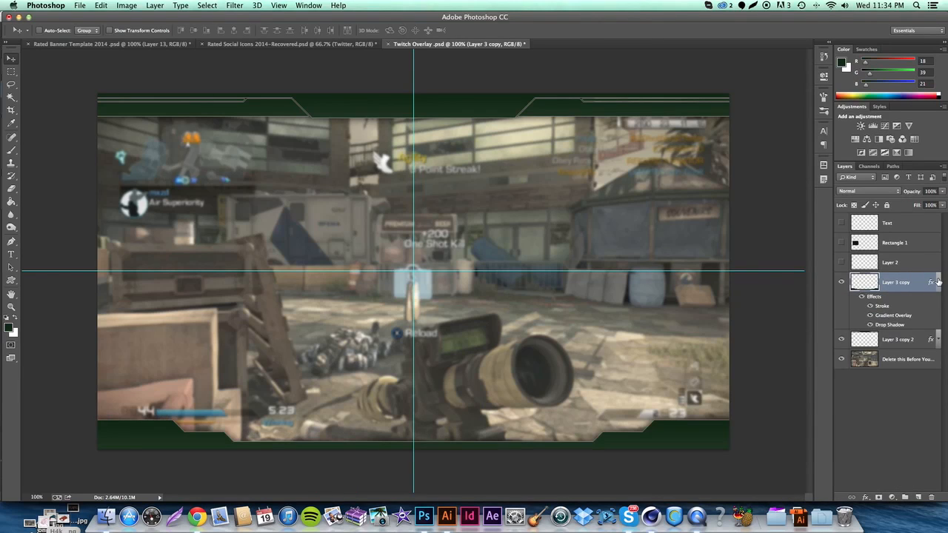
# Step: Turn off Reverse in the bottom banner layer's Gradient Overlay style
pyautogui.click(864, 497)
pyautogui.click(889, 461)
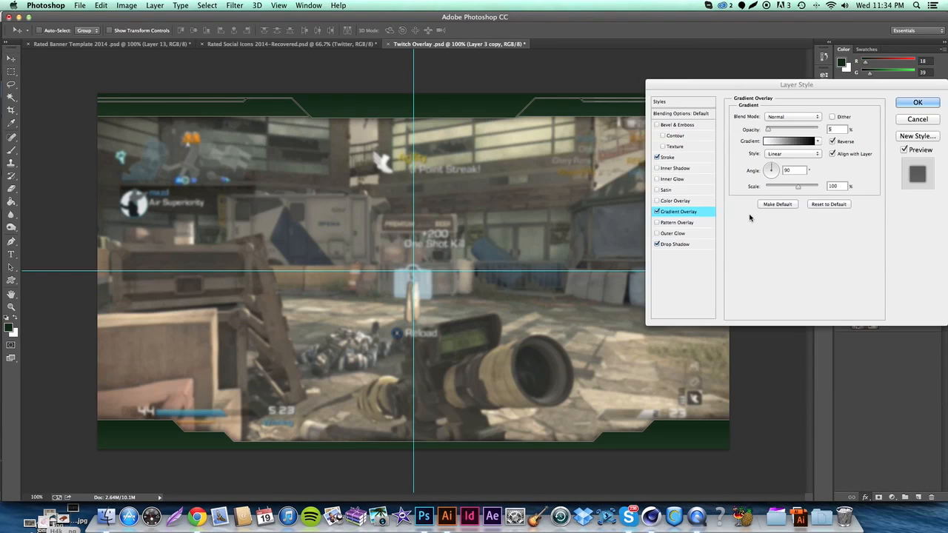
pyautogui.click(831, 142)
pyautogui.click(917, 102)
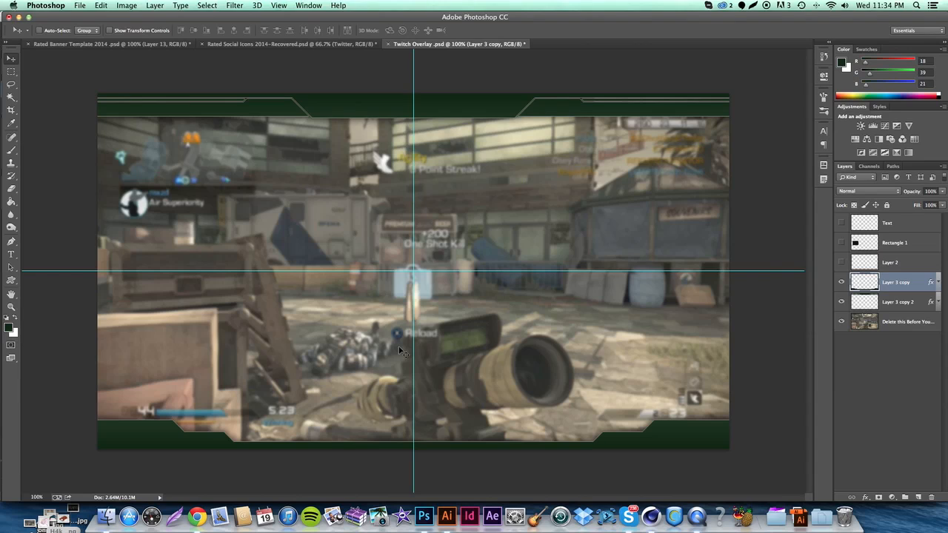
# Step: Nudge the bottom banner layer down by four small steps
pyautogui.press('Down')
pyautogui.press('Down')
pyautogui.press('Down')
pyautogui.press('Down')
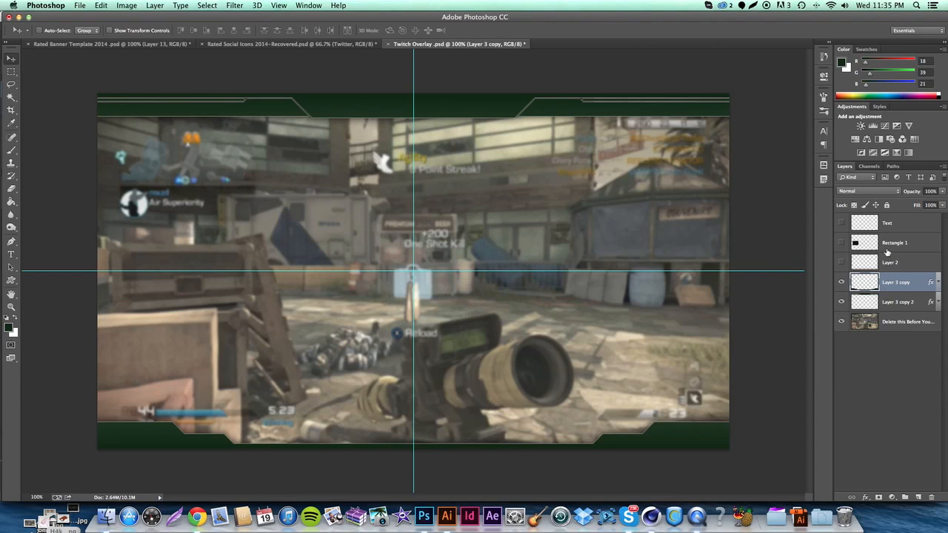
# Step: Swap the foreground color to white and load the outlines of both banner layers as one combined selection
pyautogui.keyDown('shift'); pyautogui.click(896, 302); pyautogui.keyUp('shift')
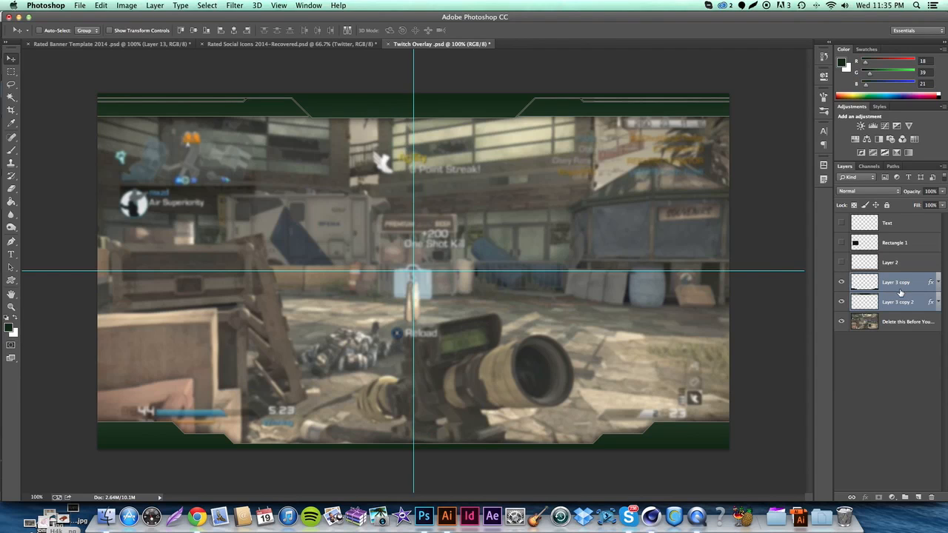
pyautogui.click(9, 327)
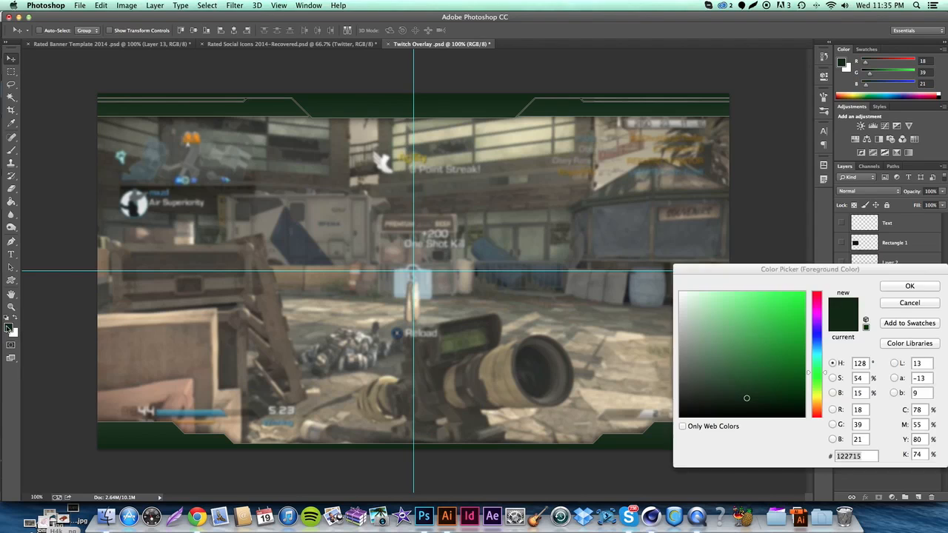
pyautogui.press('Return')
pyautogui.click(16, 319)
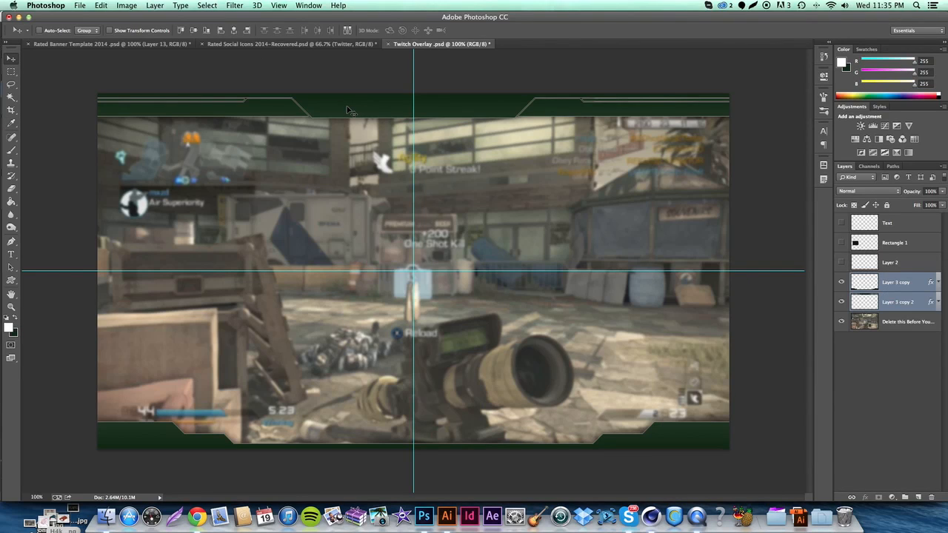
pyautogui.keyDown('super'); pyautogui.click(871, 302); pyautogui.keyUp('super')
pyautogui.keyDown('shift'); pyautogui.keyDown('super'); pyautogui.click(864, 282); pyautogui.keyUp('super'); pyautogui.keyUp('shift')
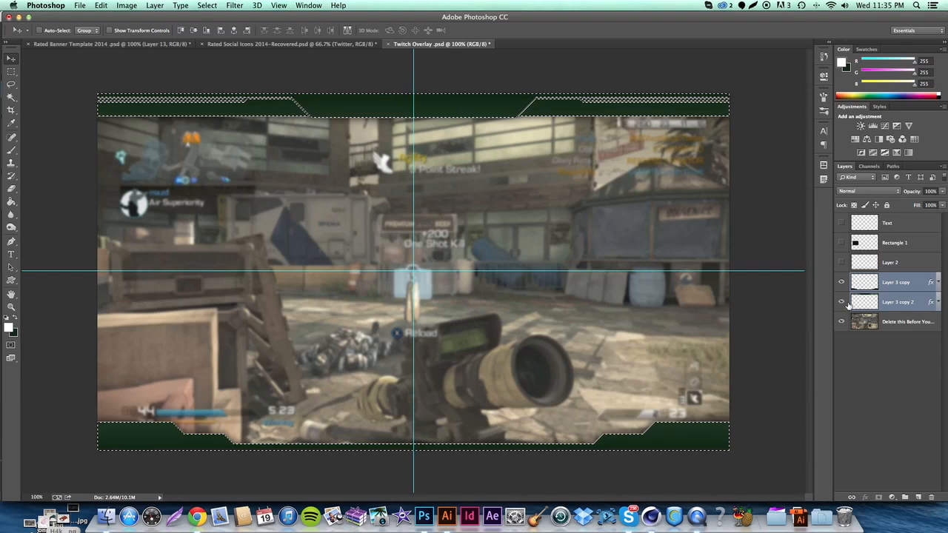
# Step: Add a new layer above the banners and choose the 468 px grunge brush tip
pyautogui.click(918, 497)
pyautogui.press('b')
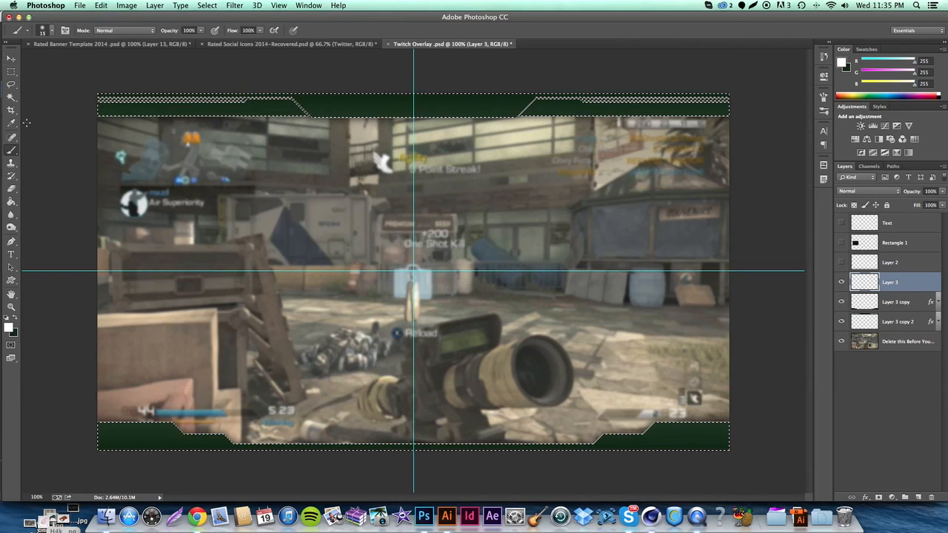
pyautogui.rightClick(490, 174)
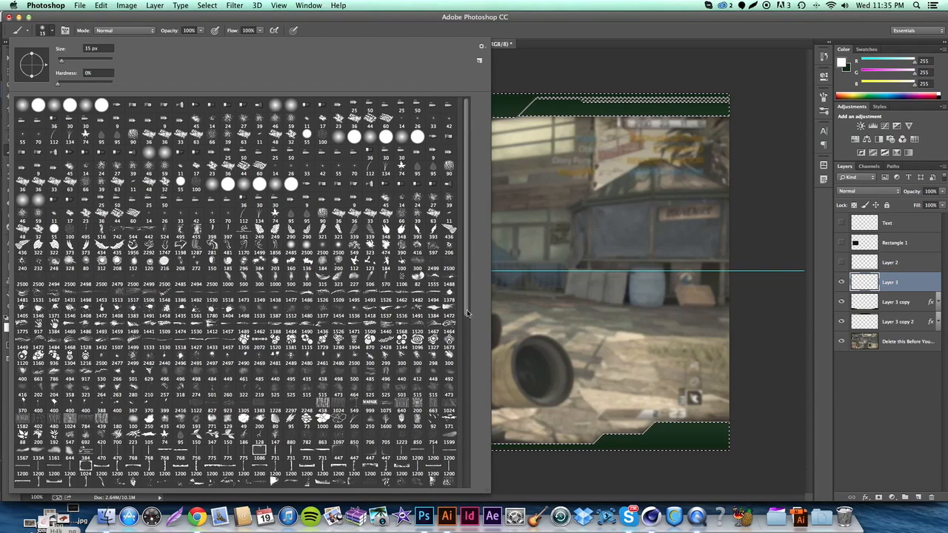
pyautogui.moveTo(467, 314); pyautogui.dragTo(452, 518)
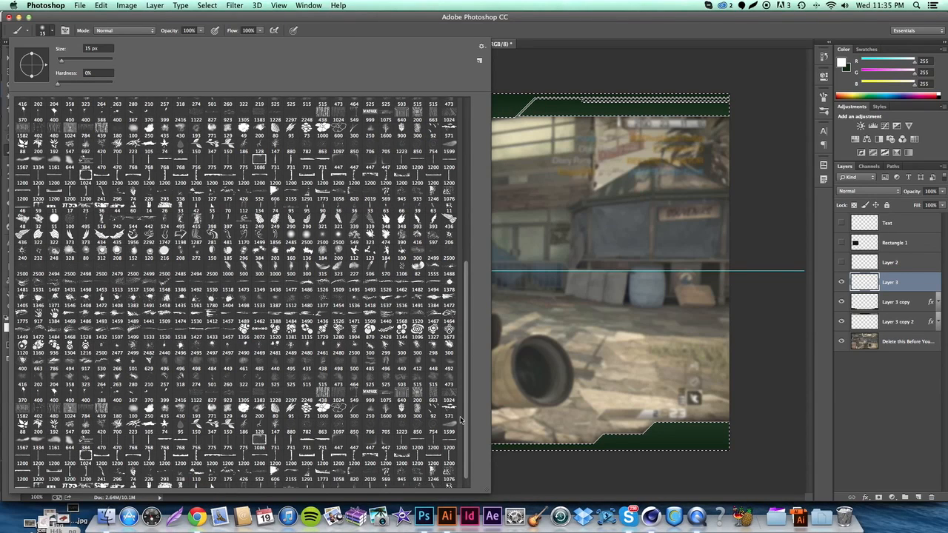
pyautogui.moveTo(465, 457); pyautogui.dragTo(463, 485)
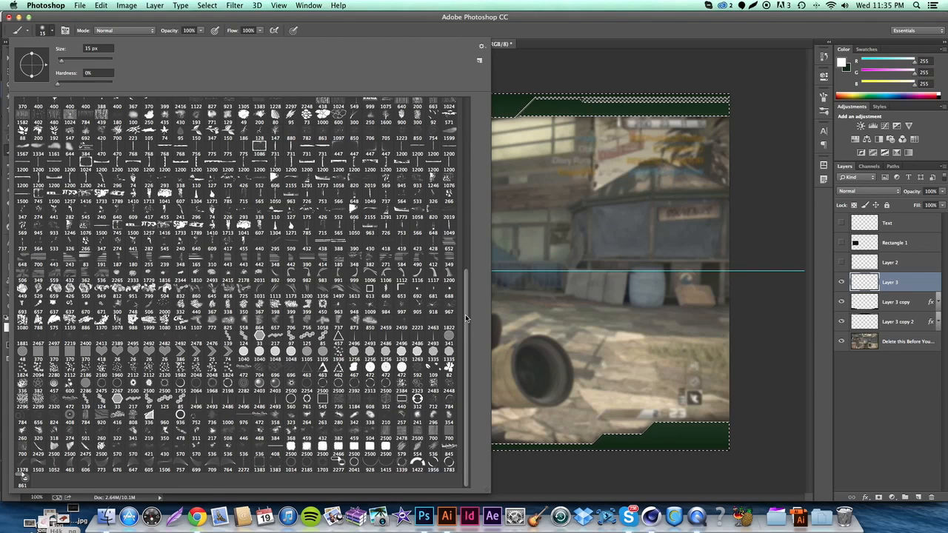
pyautogui.scroll(1, 467, 294)
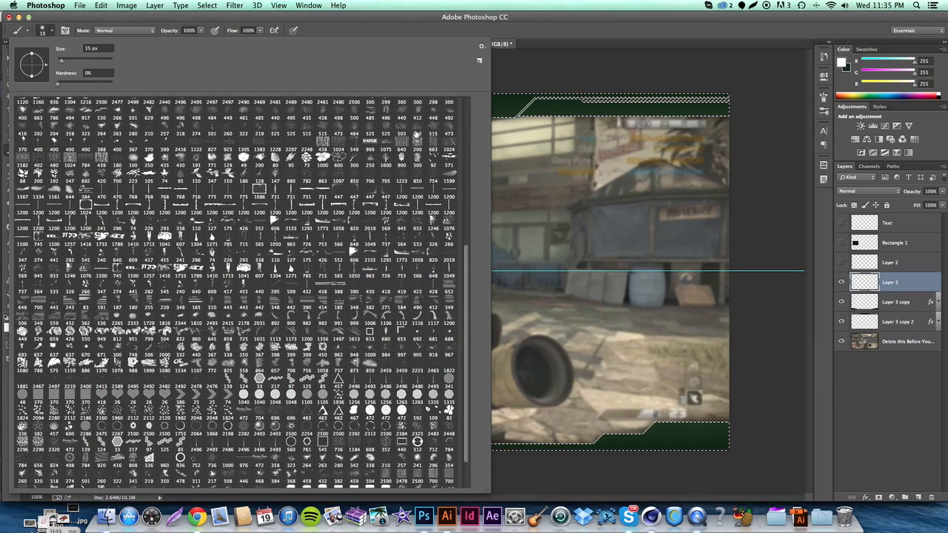
pyautogui.click(256, 480)
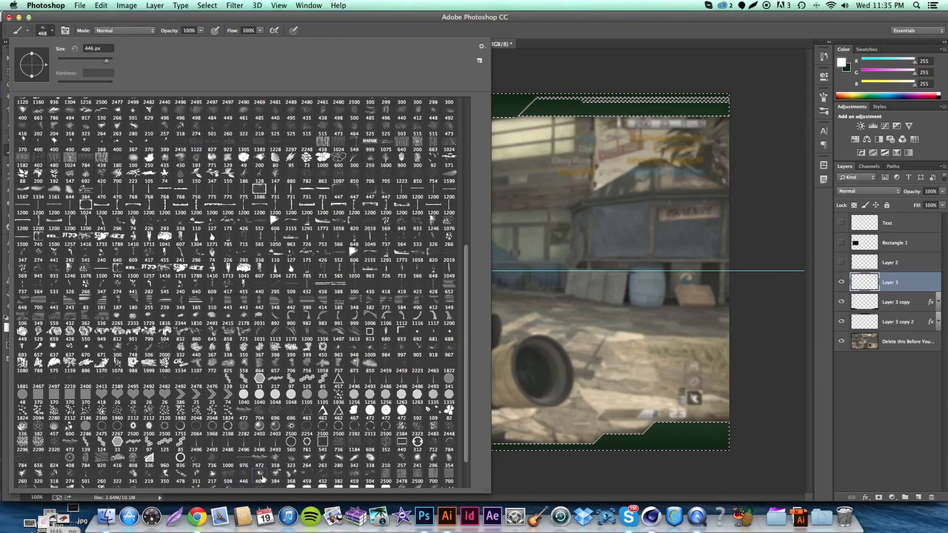
# Step: Stamp the white grunge brush along the selected bottom and top banners on the new layer
pyautogui.click(749, 422)
pyautogui.click(100, 401)
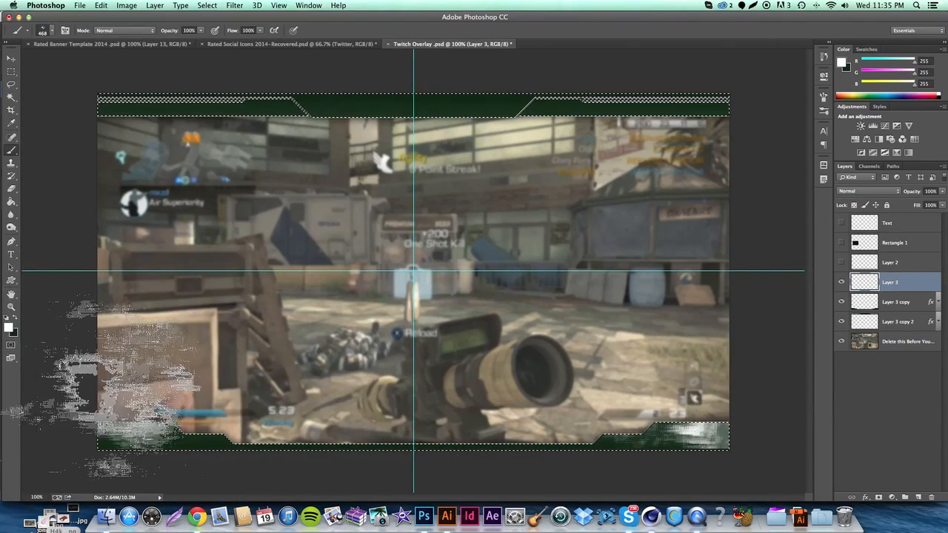
pyautogui.click(689, 117)
pyautogui.click(144, 157)
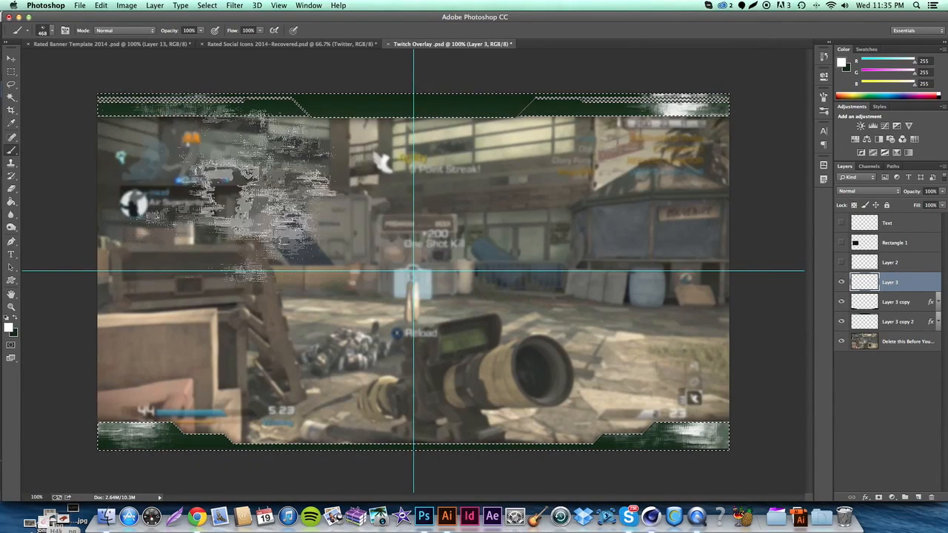
pyautogui.click(342, 152)
pyautogui.click(505, 122)
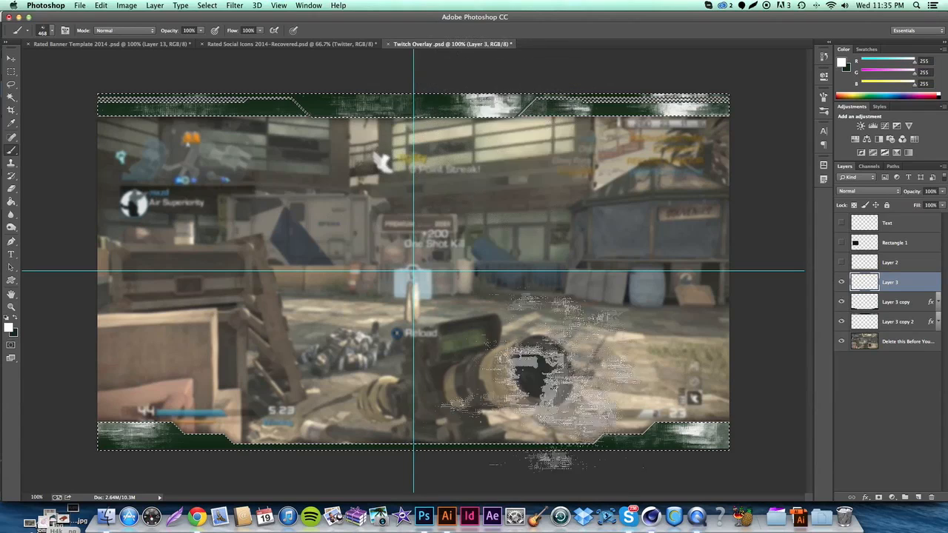
pyautogui.click(444, 411)
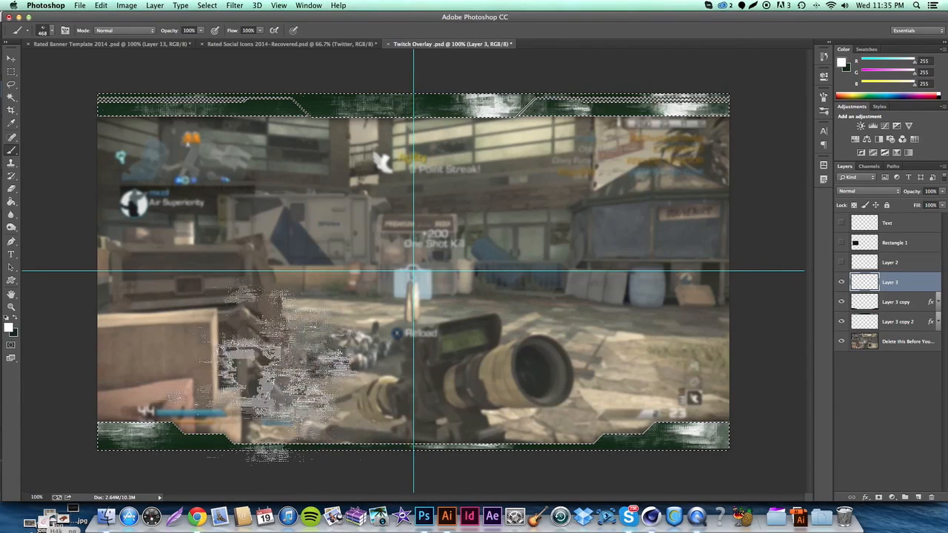
# Step: Set the grunge texture layer to Overlay blend mode at 40% opacity
pyautogui.click(867, 191)
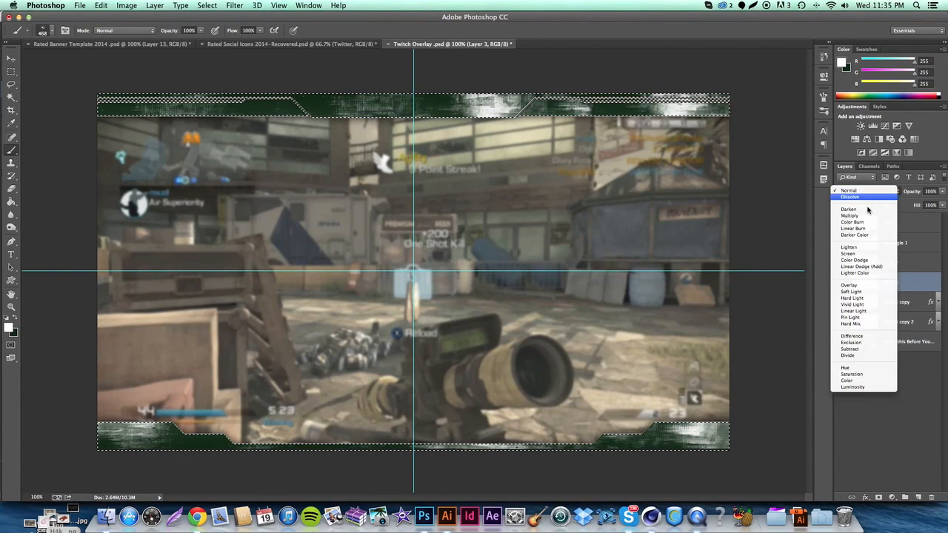
pyautogui.click(873, 286)
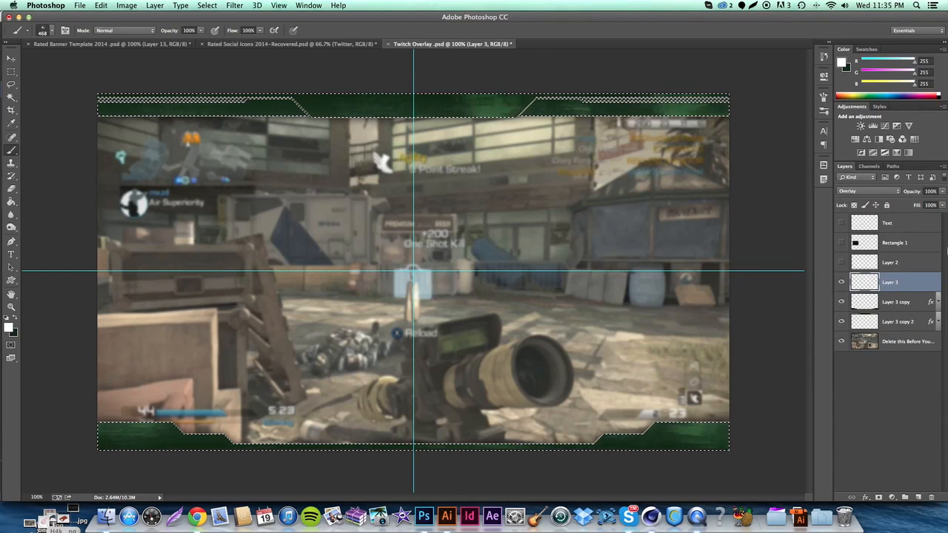
pyautogui.click(930, 191)
pyautogui.write('40')
pyautogui.press('Return')
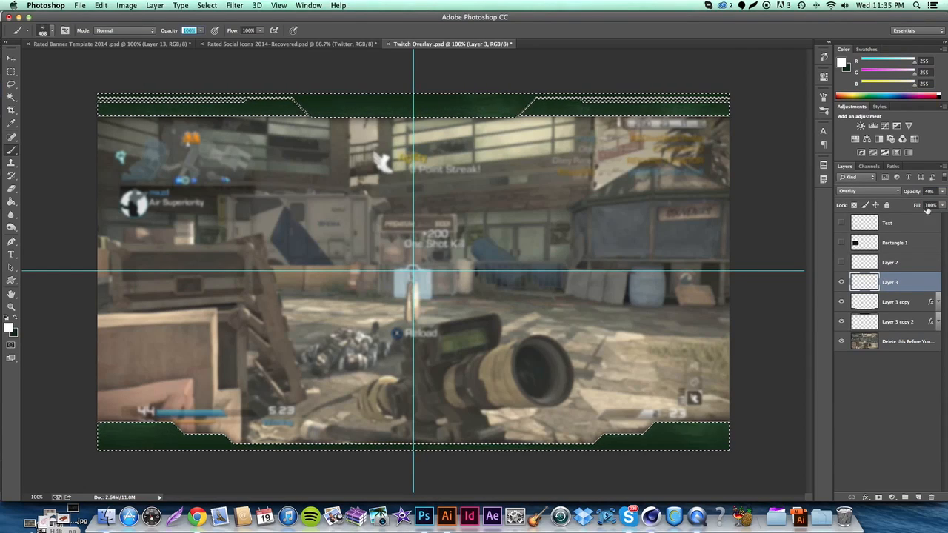
# Step: Add another new layer and choose the 382 px scratch-texture brush tip
pyautogui.click(917, 496)
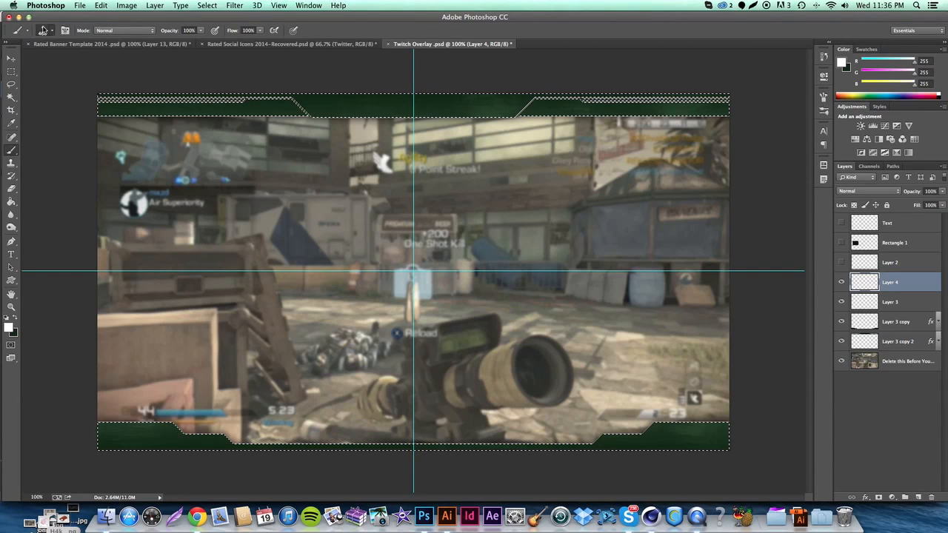
pyautogui.click(43, 31)
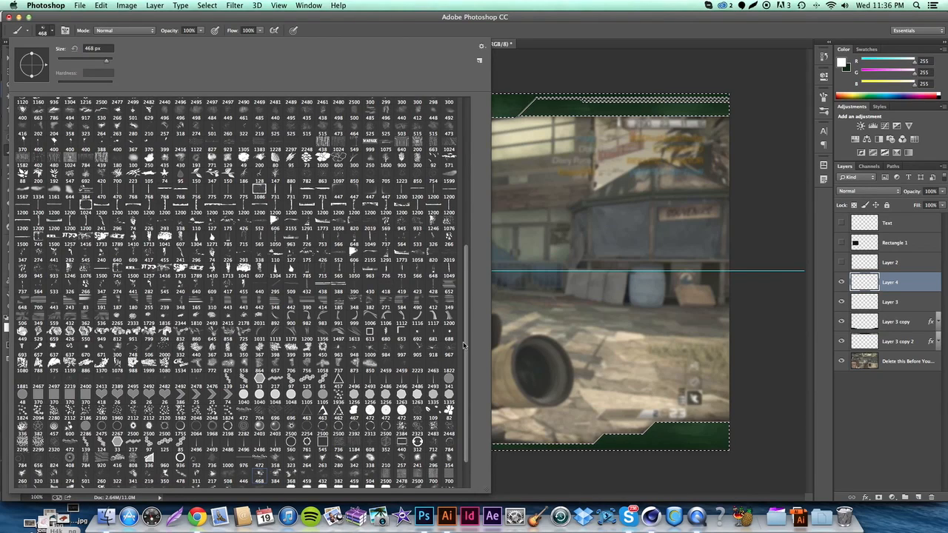
pyautogui.click(337, 478)
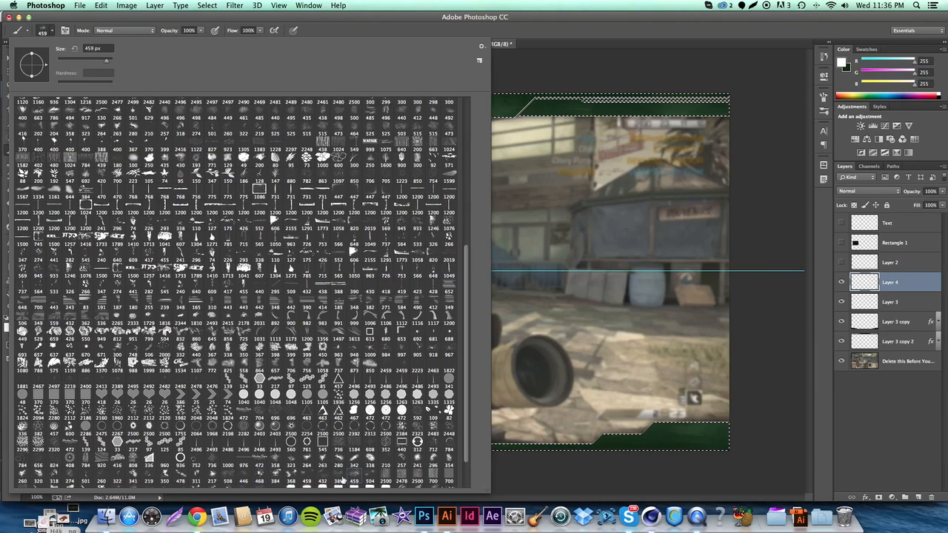
# Step: Stamp the scratch texture in white across the full width of the bottom and top banners
pyautogui.click(724, 447)
pyautogui.click(603, 450)
pyautogui.click(441, 462)
pyautogui.click(303, 459)
pyautogui.click(169, 458)
pyautogui.click(100, 92)
pyautogui.click(245, 93)
pyautogui.click(378, 108)
pyautogui.click(499, 92)
pyautogui.click(642, 111)
# Step: Set the scratch texture layer to Overlay blend mode at 50% opacity
pyautogui.click(864, 191)
pyautogui.click(869, 287)
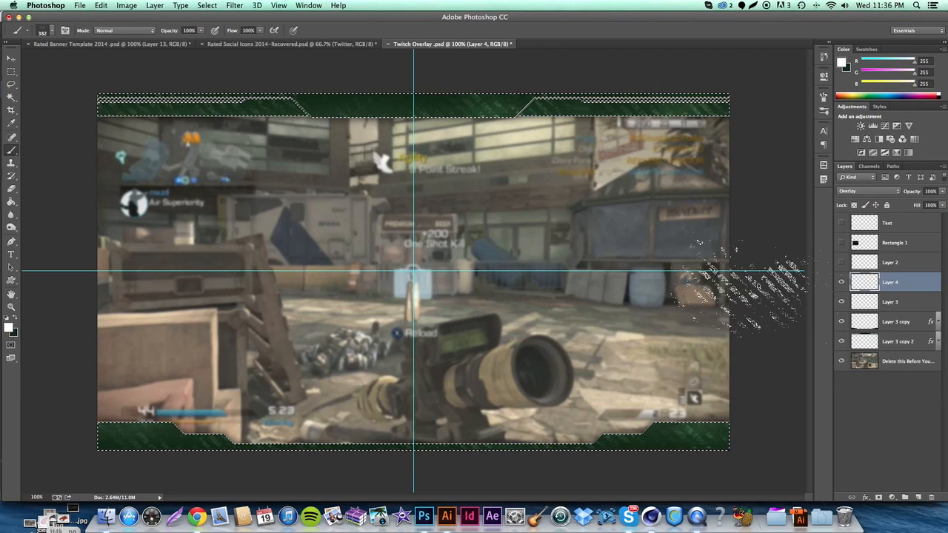
pyautogui.click(913, 194)
pyautogui.write('50')
pyautogui.press('Return')
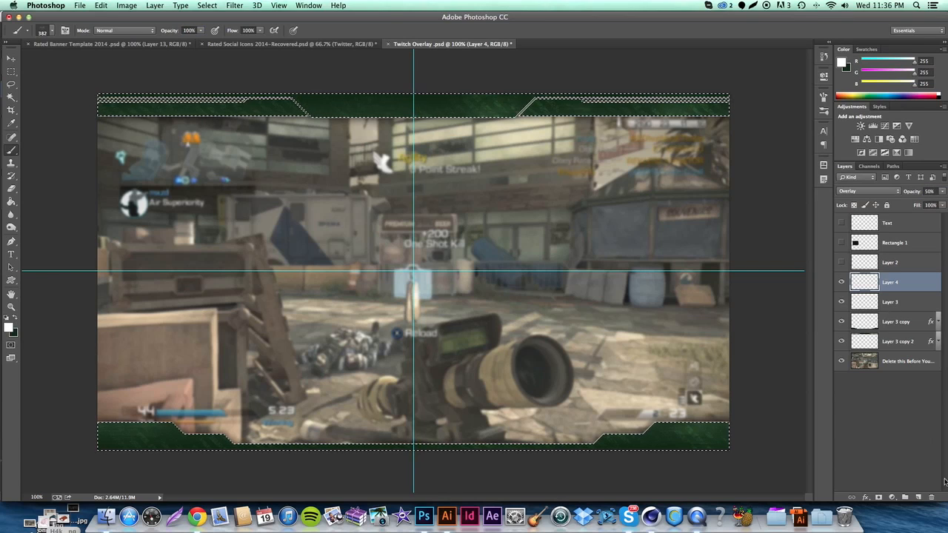
# Step: Add a new layer and stamp the 850 px tech-line brush once over the top banner's right half
pyautogui.click(918, 496)
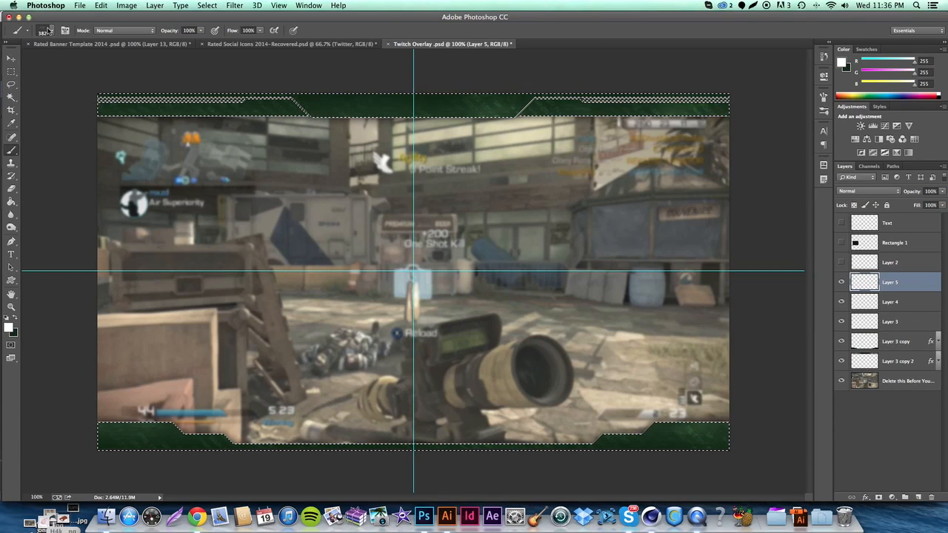
pyautogui.rightClick(217, 160)
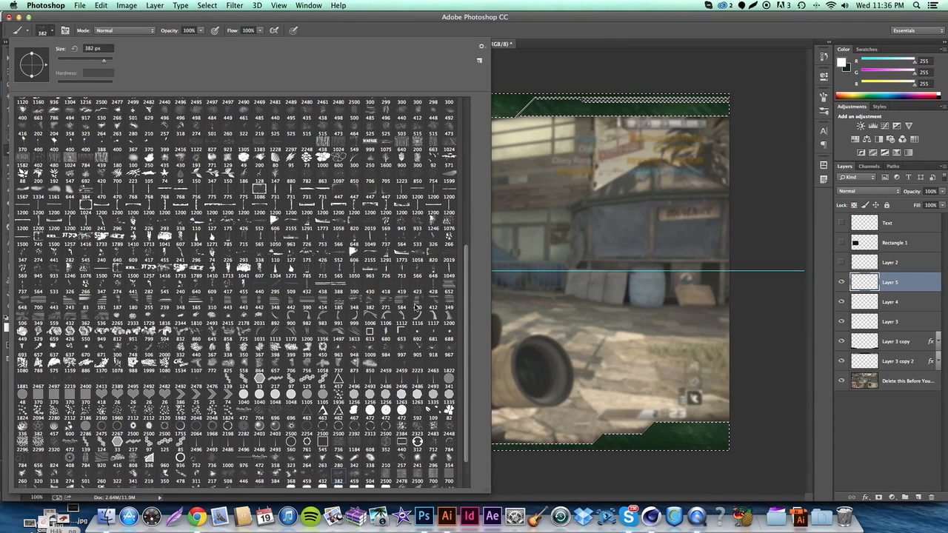
pyautogui.click(416, 178)
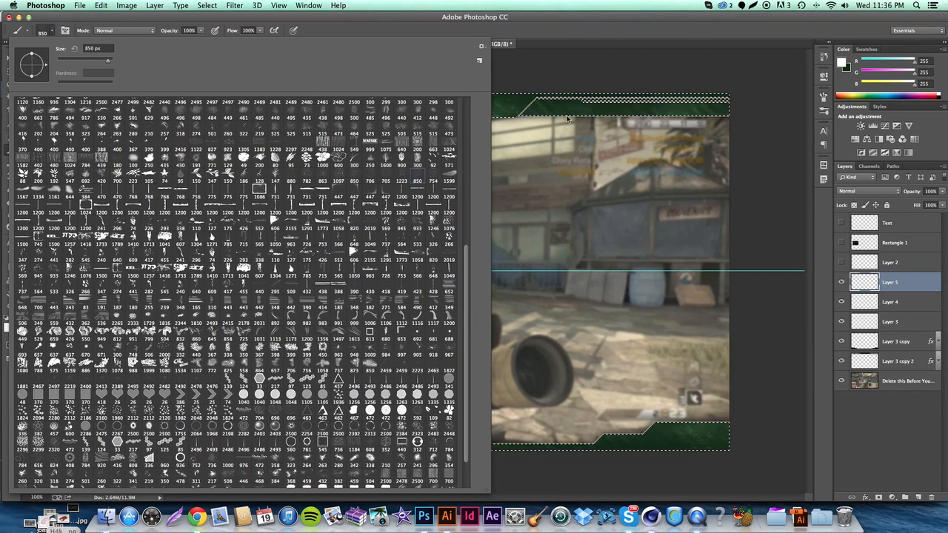
pyautogui.click(601, 97)
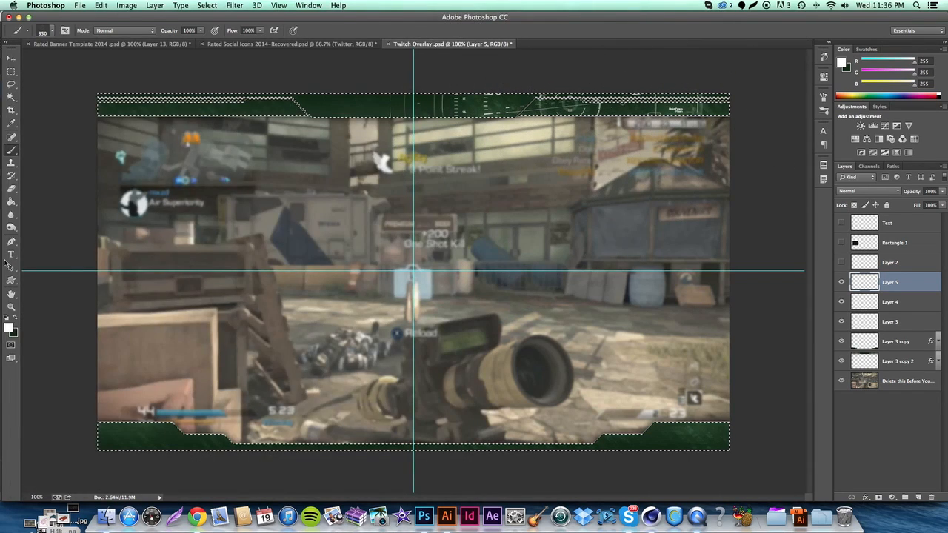
# Step: Stamp the 863 px tech-circle brush once over the bottom banner's left end
pyautogui.click(52, 34)
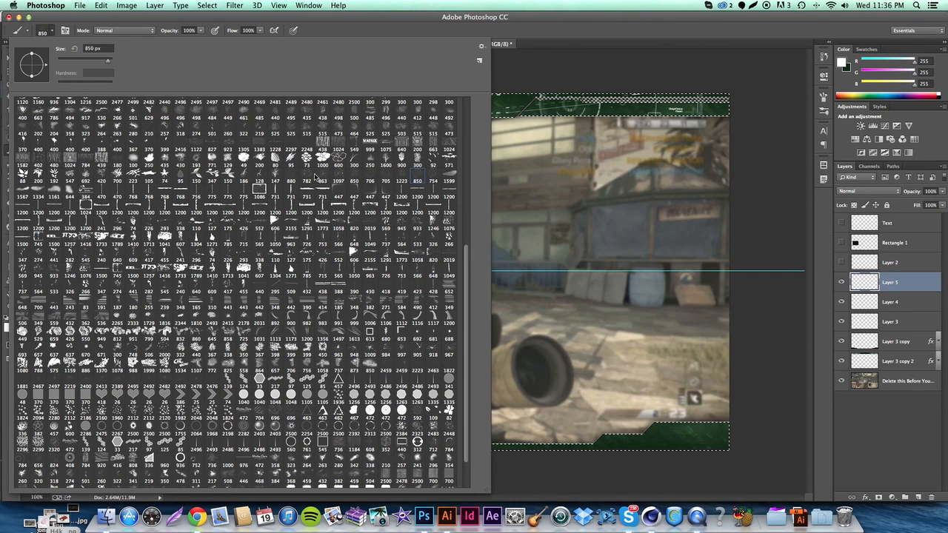
pyautogui.click(338, 175)
pyautogui.click(382, 23)
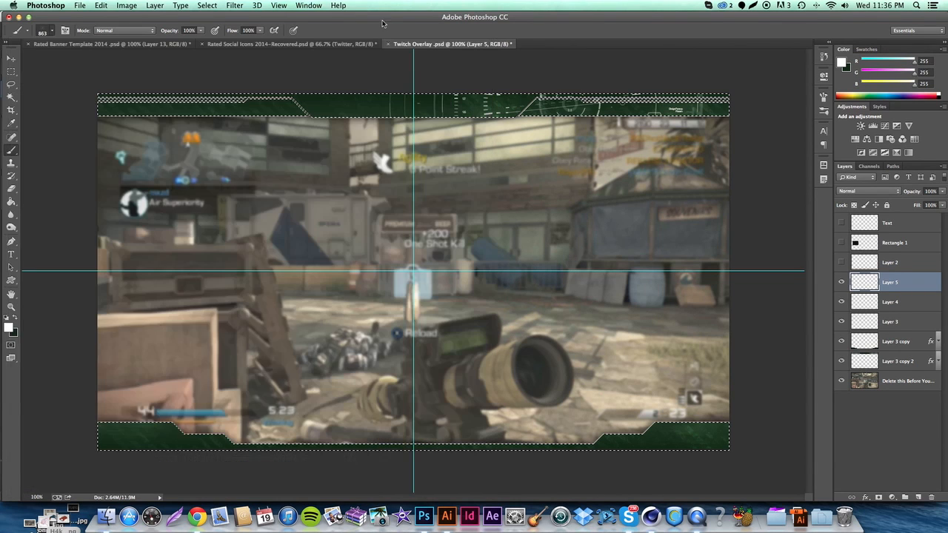
pyautogui.click(152, 439)
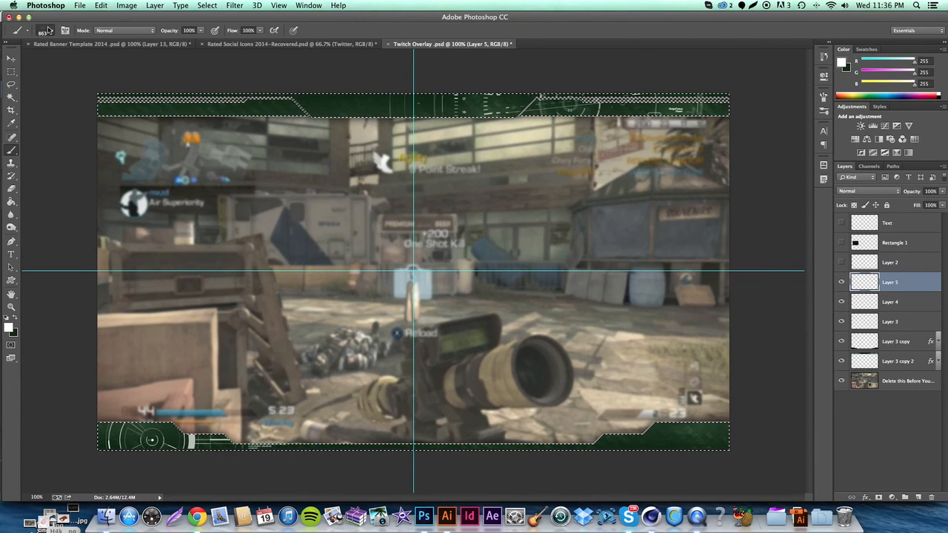
# Step: Stamp the 712 px tech brush over the bottom banner's right end and the top banner's left end
pyautogui.click(48, 30)
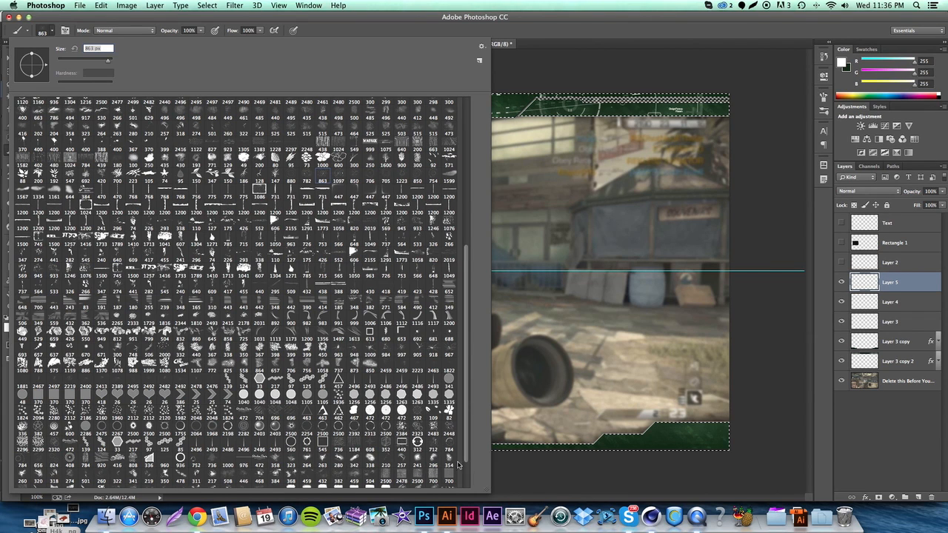
pyautogui.click(434, 445)
pyautogui.click(619, 415)
pyautogui.click(634, 415)
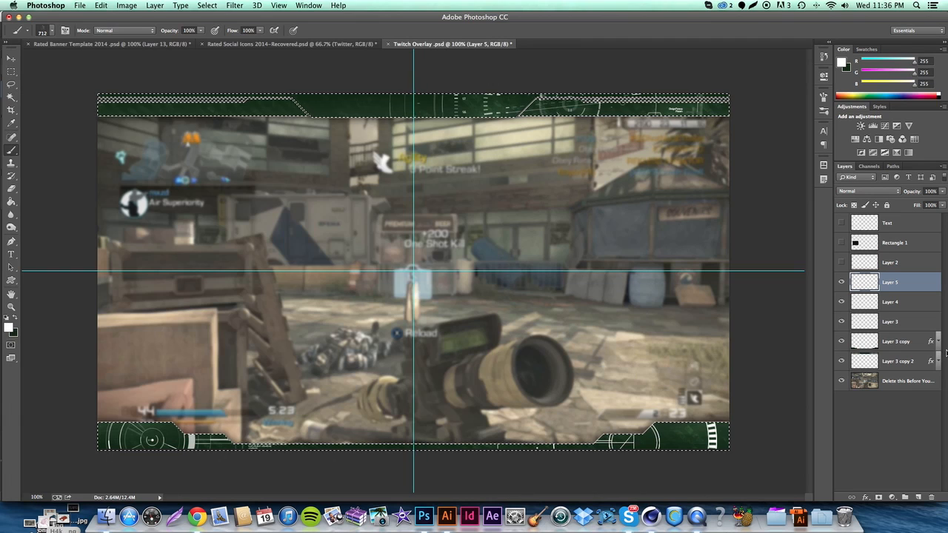
pyautogui.click(105, 110)
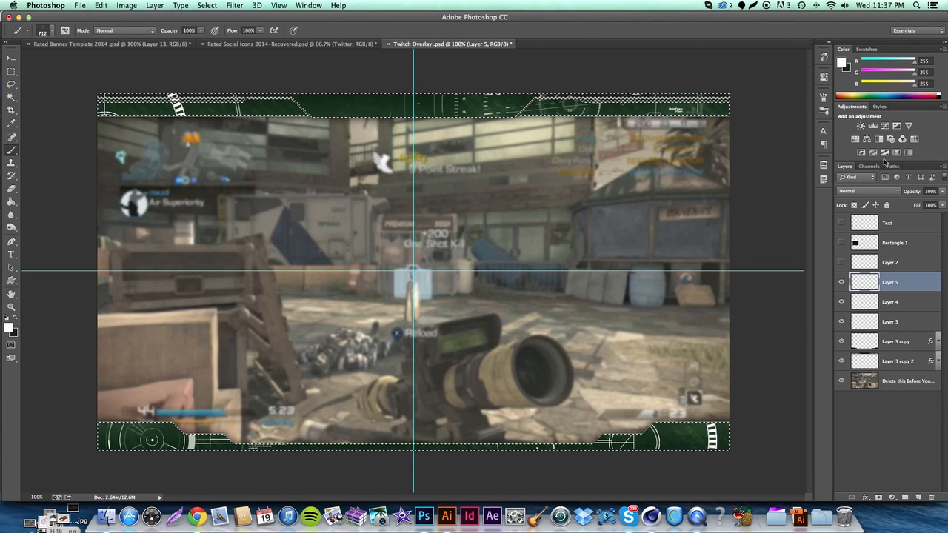
# Step: Set the tech-brush layer to Overlay blend mode at 75% opacity and clear the banner selection
pyautogui.click(891, 192)
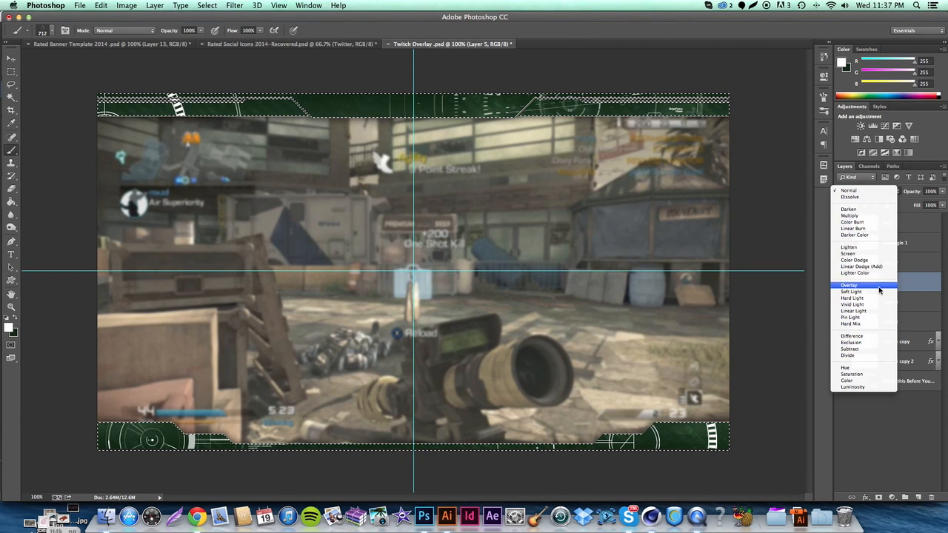
pyautogui.click(879, 288)
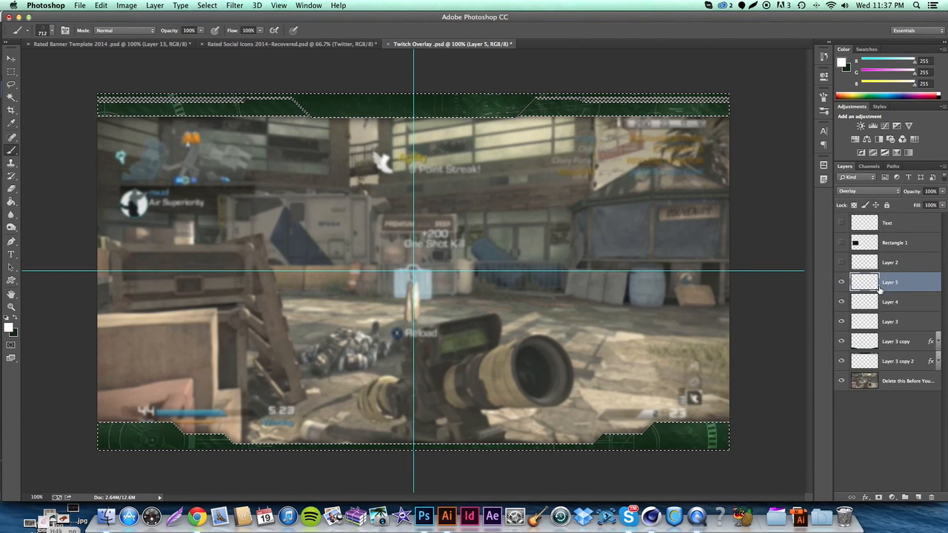
pyautogui.click(930, 191)
pyautogui.write('75')
pyautogui.press('Return')
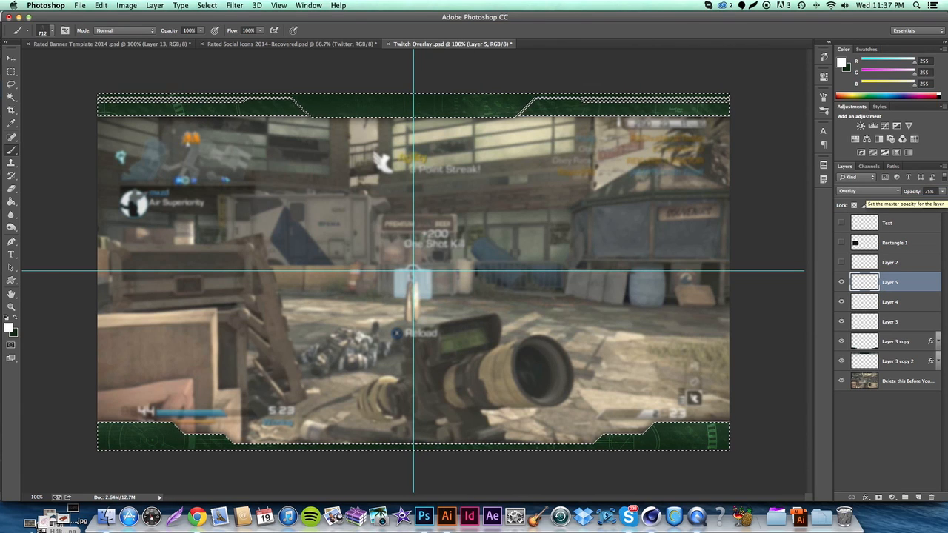
pyautogui.hotkey('ctrl', 'd')
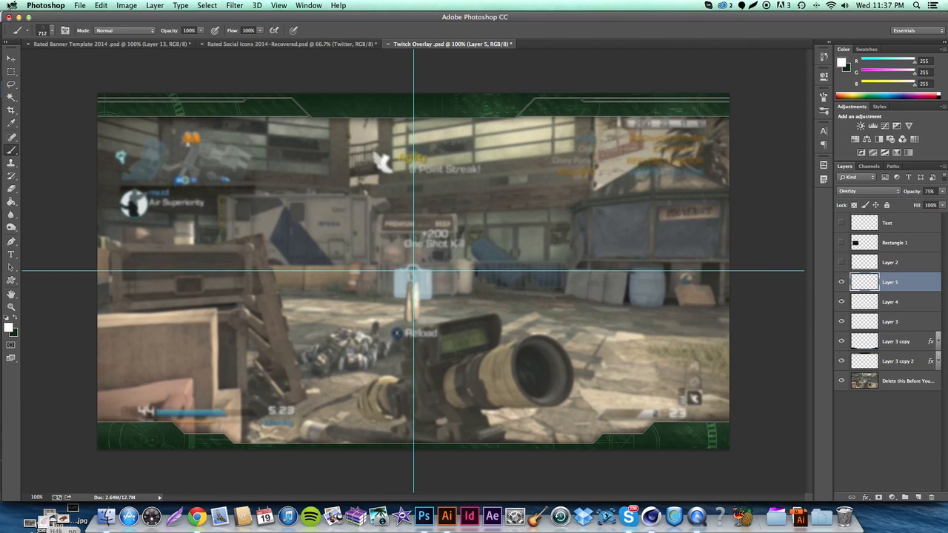
# Step: Draw a wide paragraph text box over the upper middle of the gameplay image with the Type tool
pyautogui.click(16, 58)
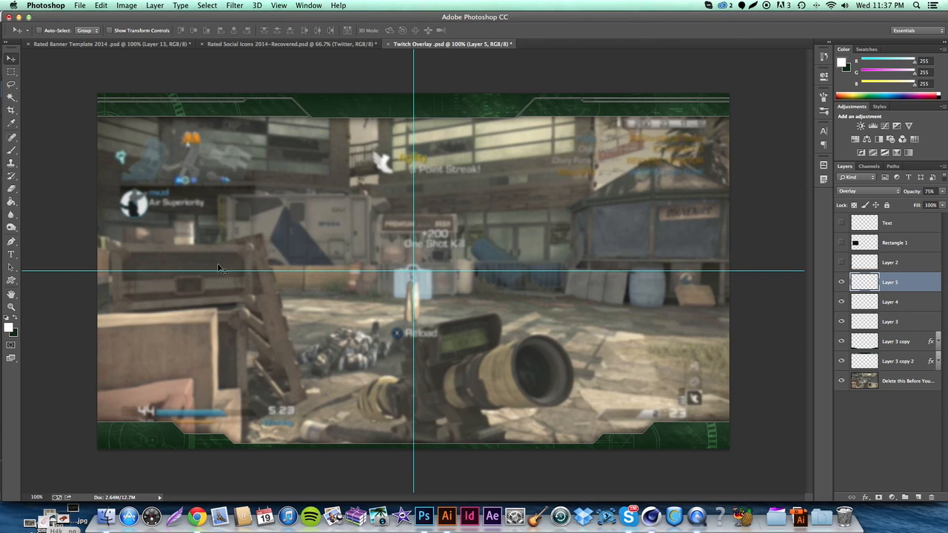
pyautogui.click(11, 255)
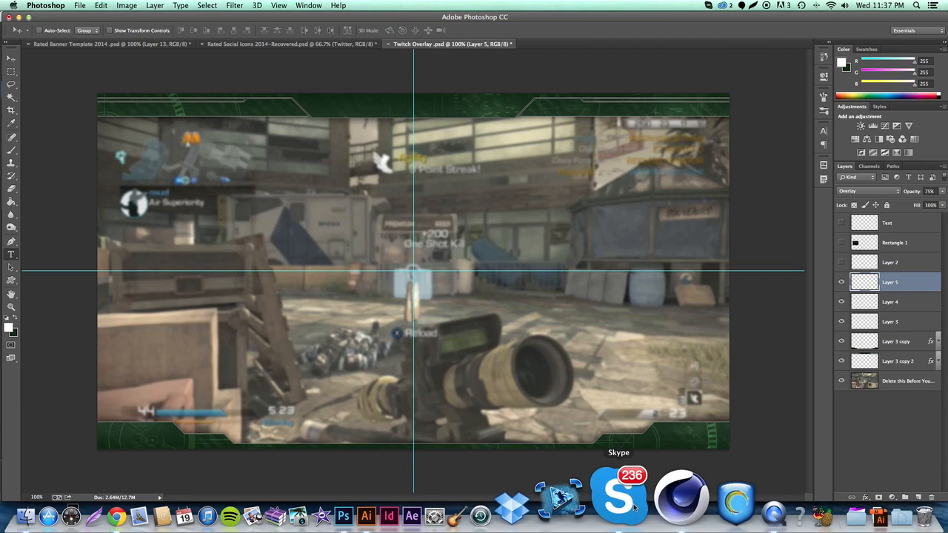
pyautogui.press('t')
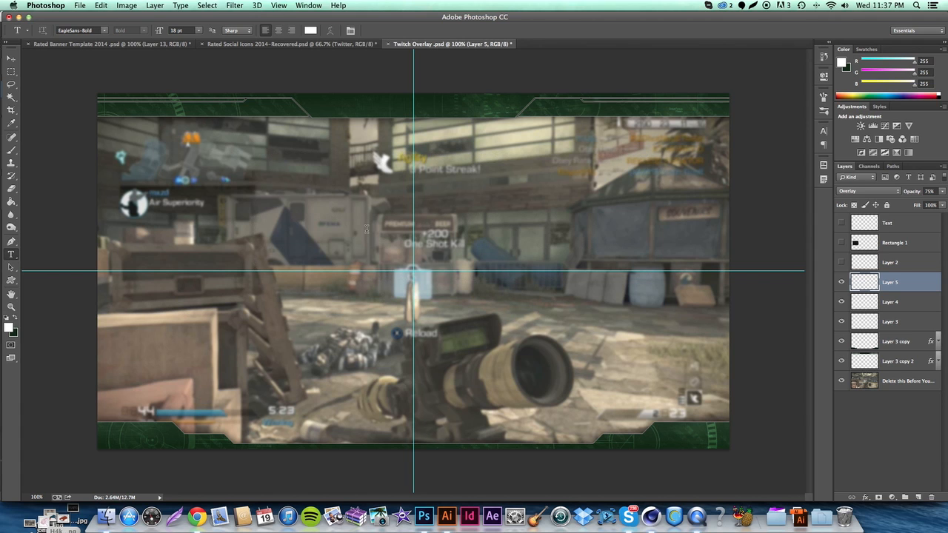
pyautogui.moveTo(253, 155); pyautogui.dragTo(661, 280)
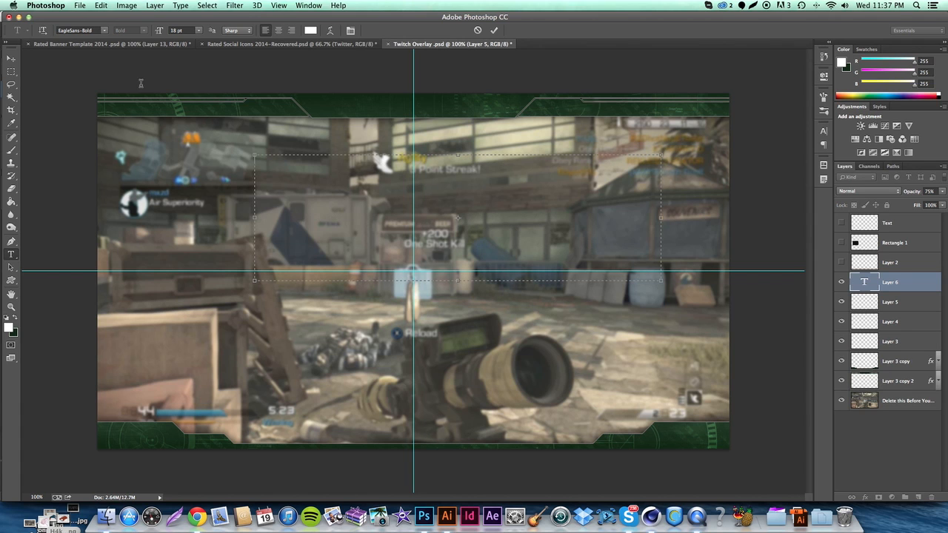
# Step: Browse the installed fonts and their samples for a typeface that suits the overlay text
pyautogui.click(104, 30)
pyautogui.scroll(-6, 210, 300)
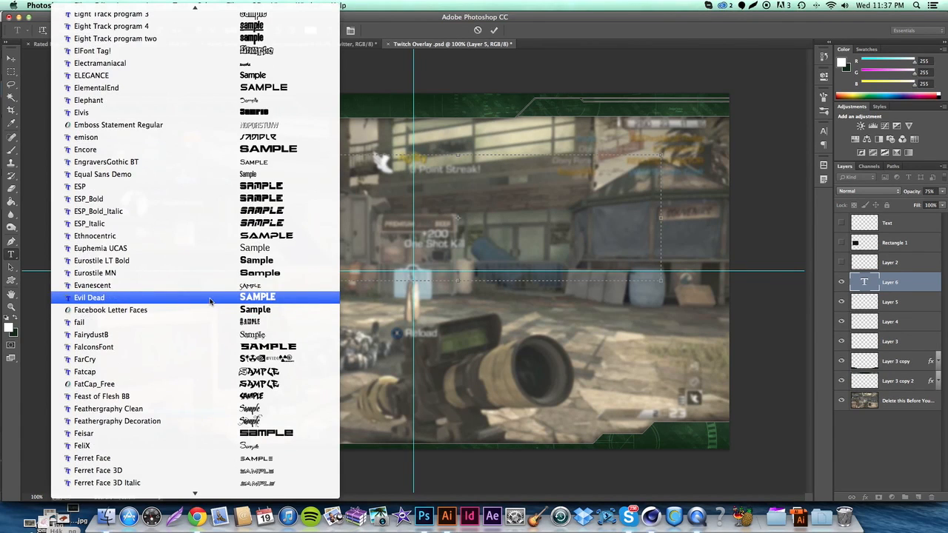
pyautogui.scroll(-16, 210, 301)
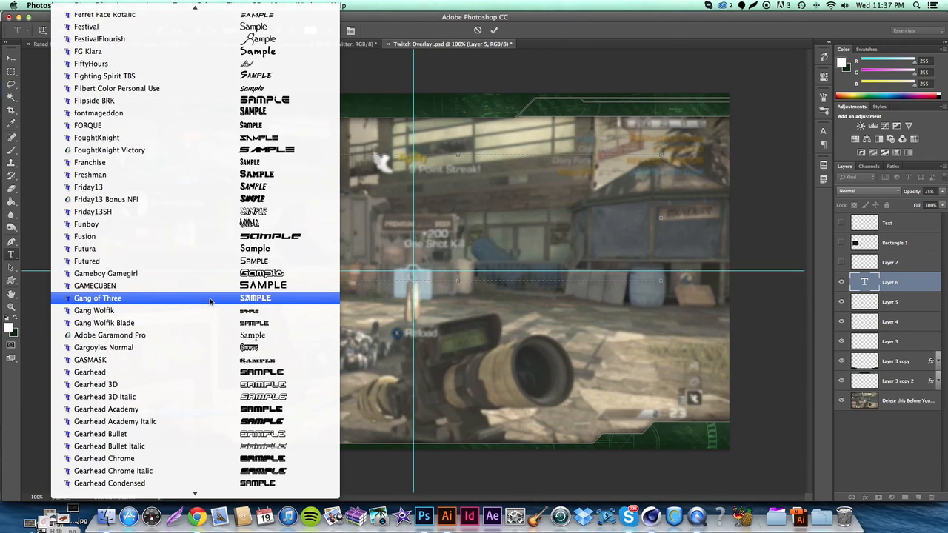
pyautogui.scroll(-3, 209, 301)
pyautogui.scroll(-10, 208, 302)
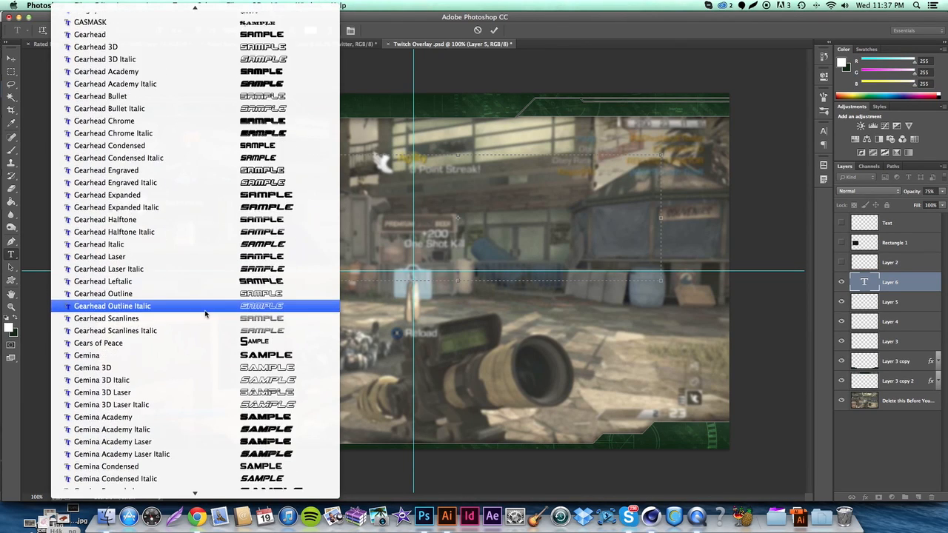
pyautogui.scroll(-14, 208, 307)
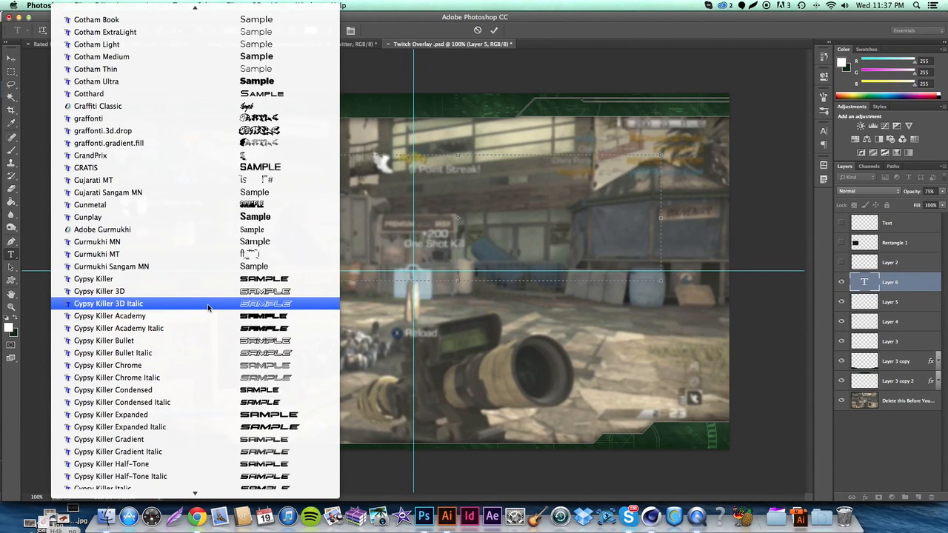
pyautogui.scroll(-10, 208, 307)
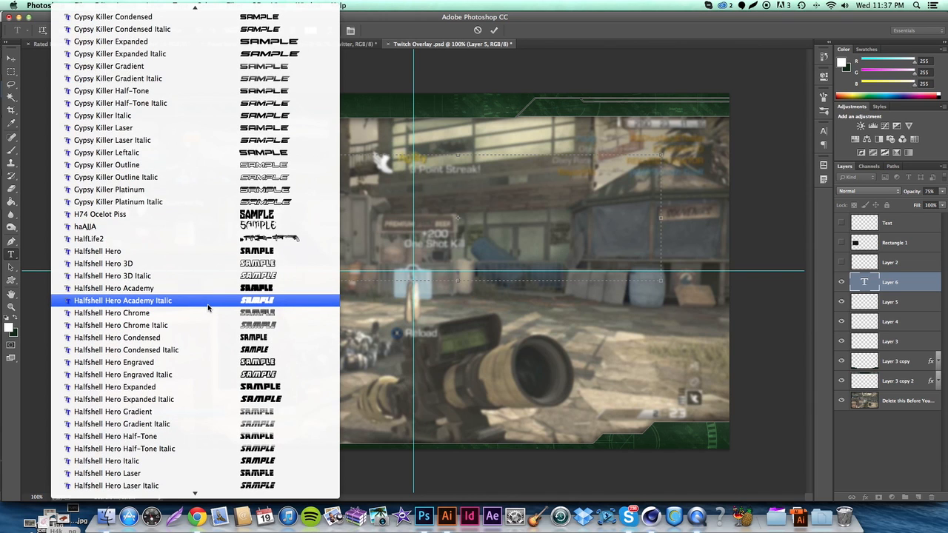
pyautogui.scroll(-14, 208, 307)
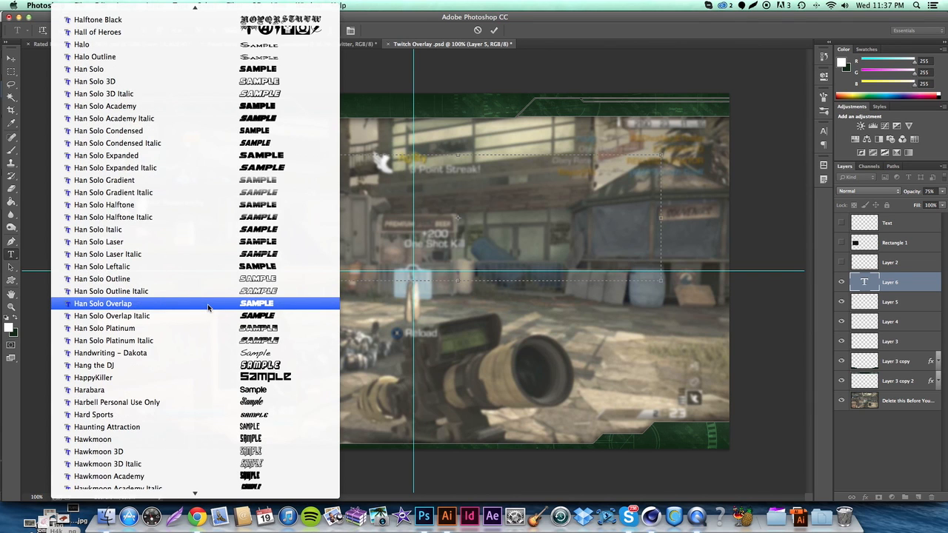
pyautogui.scroll(-11, 208, 308)
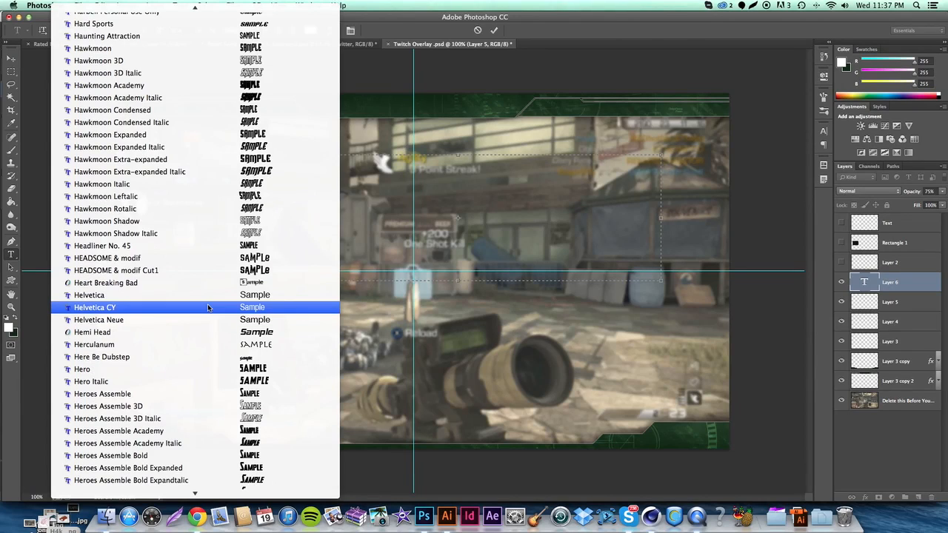
pyautogui.scroll(-3, 208, 307)
pyautogui.scroll(-7, 209, 307)
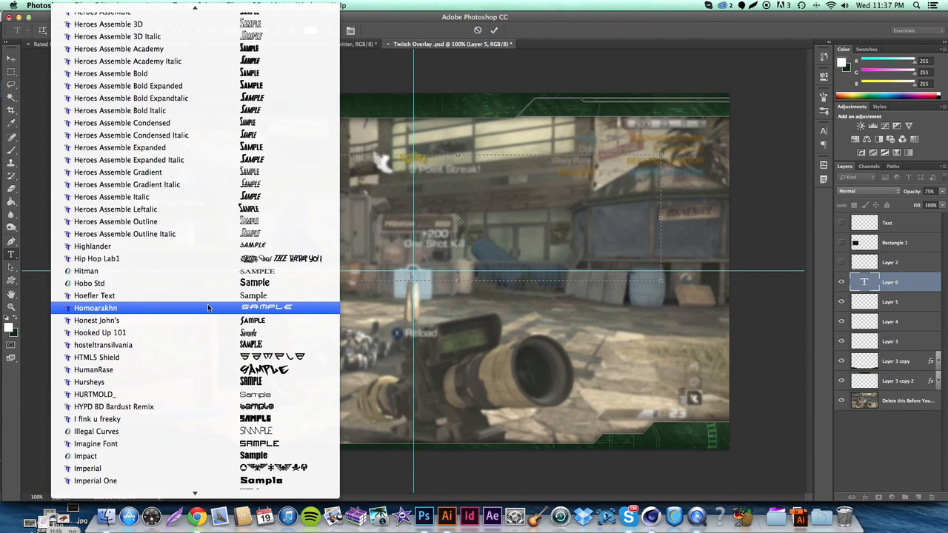
pyautogui.scroll(-5, 207, 307)
pyautogui.scroll(-3, 208, 306)
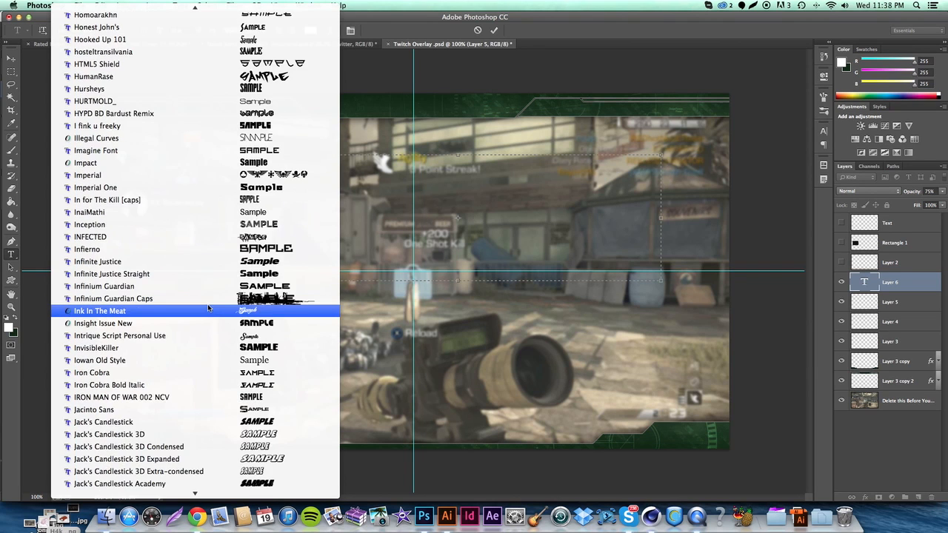
pyautogui.scroll(-2, 209, 307)
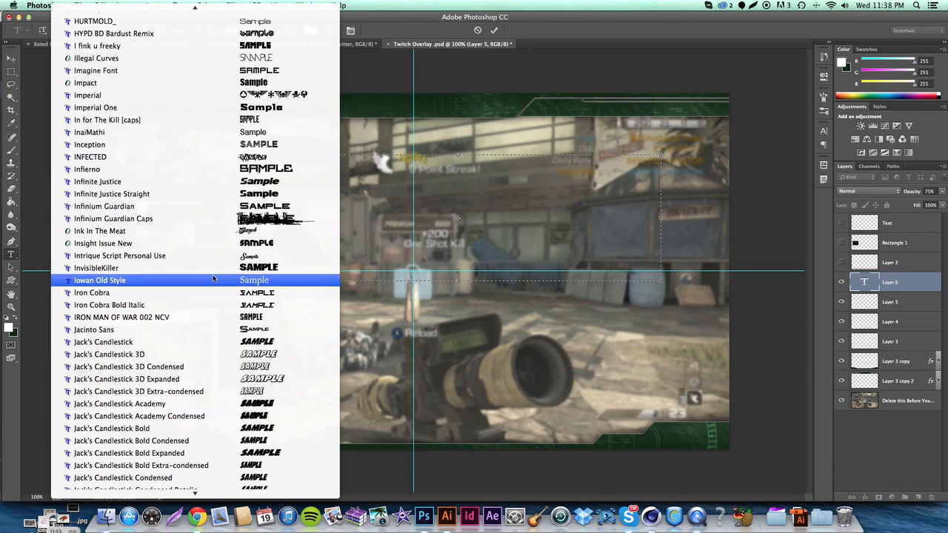
pyautogui.scroll(-14, 223, 211)
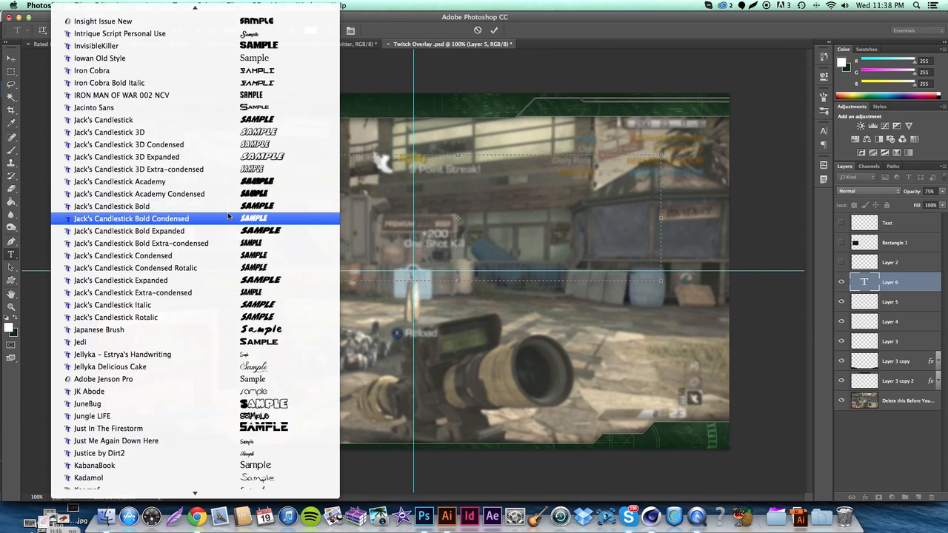
pyautogui.scroll(-2, 228, 216)
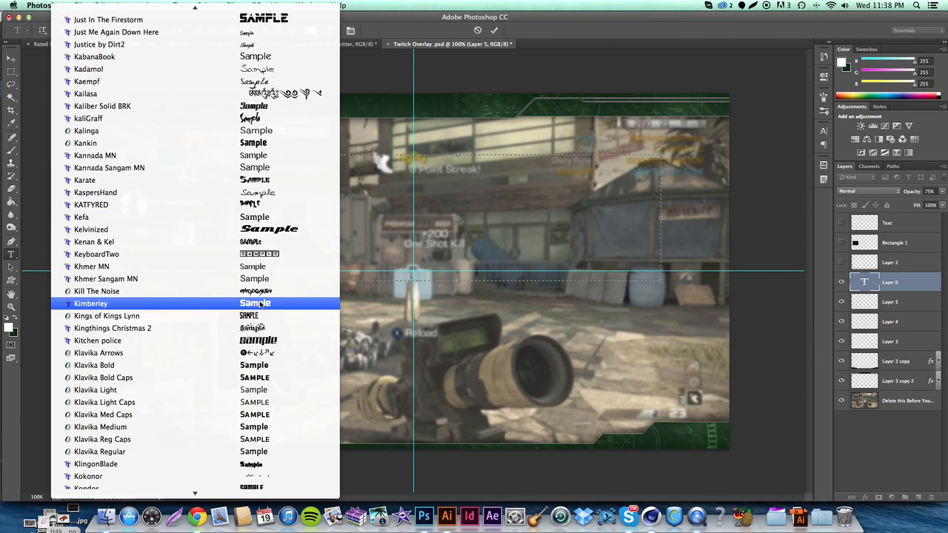
pyautogui.scroll(-3, 257, 304)
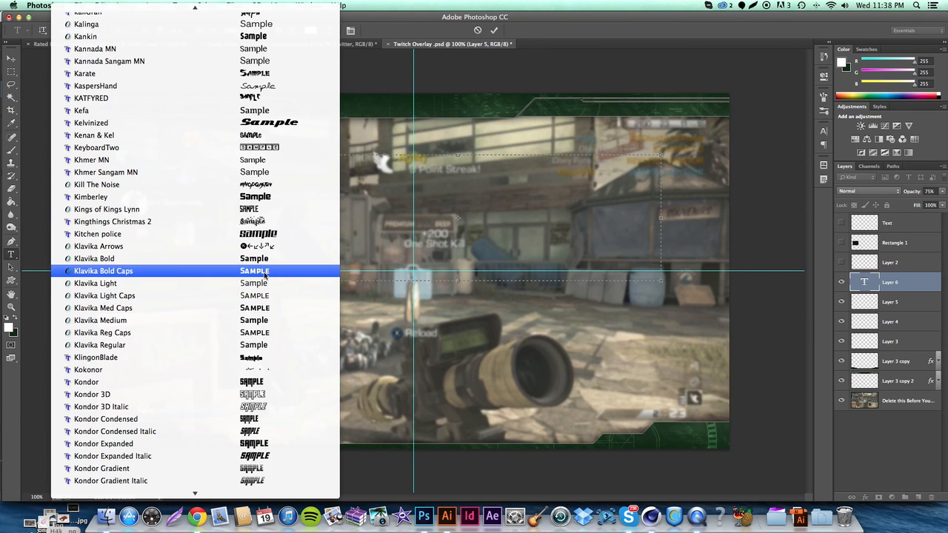
pyautogui.scroll(-5, 265, 273)
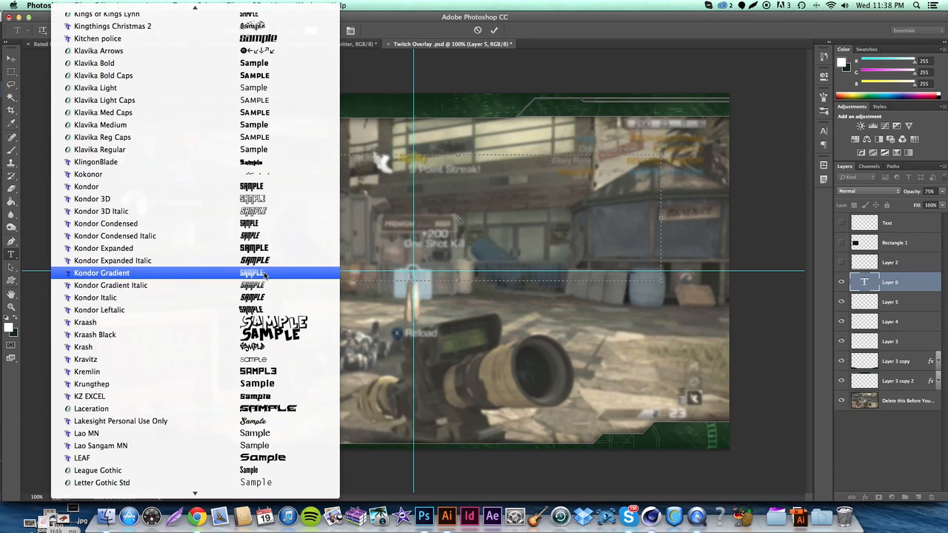
pyautogui.scroll(-5, 265, 274)
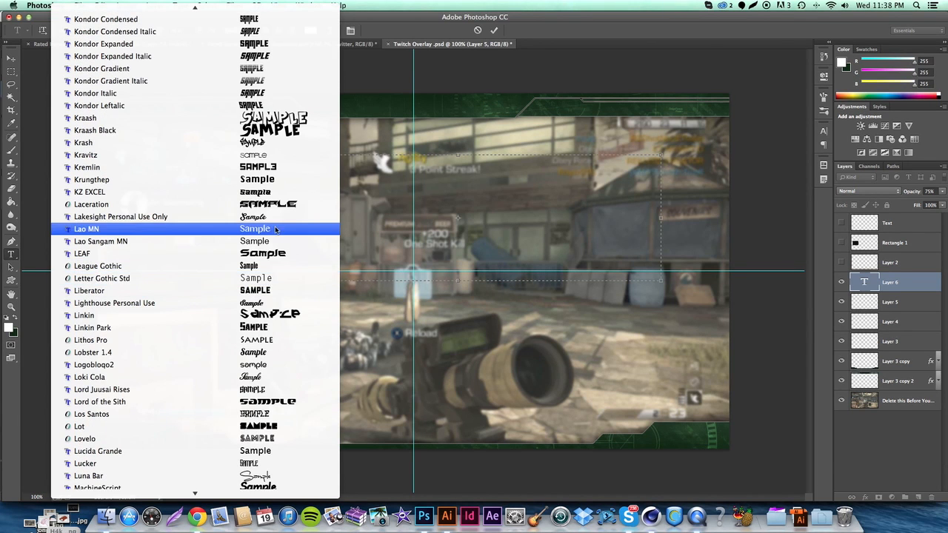
pyautogui.scroll(-10, 277, 225)
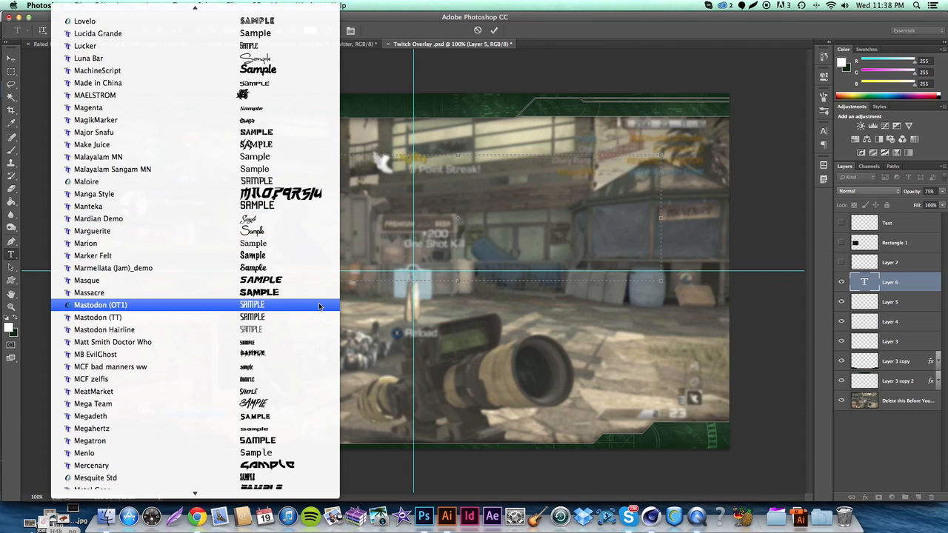
pyautogui.scroll(-13, 320, 305)
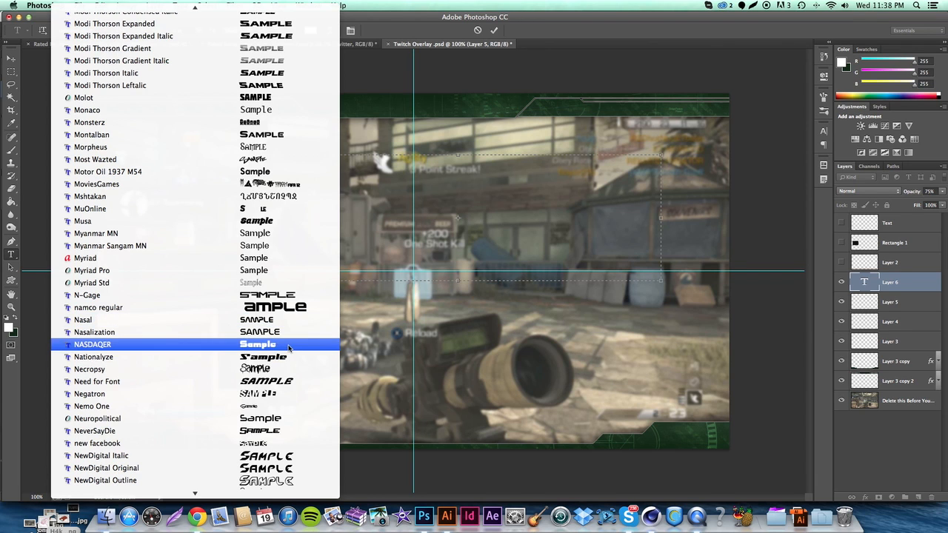
pyautogui.scroll(-9, 289, 348)
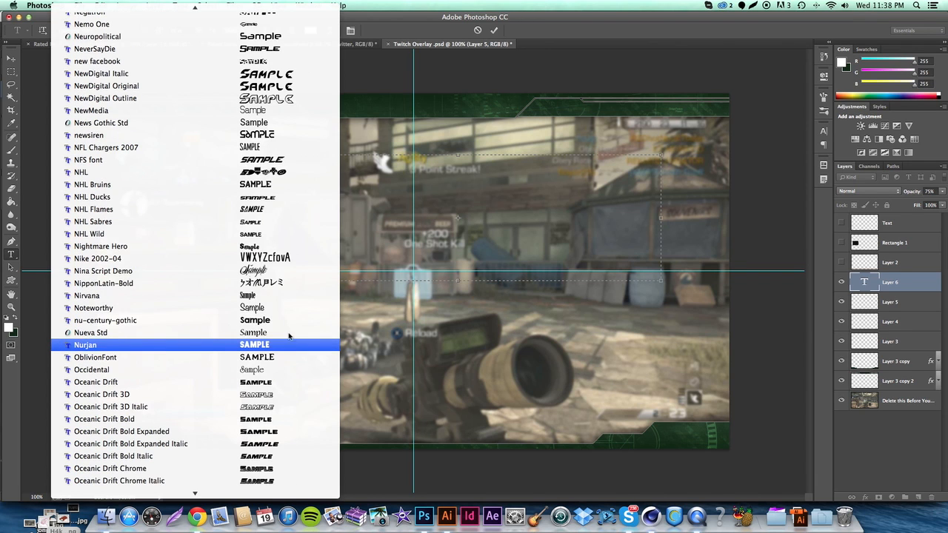
pyautogui.scroll(-20, 290, 256)
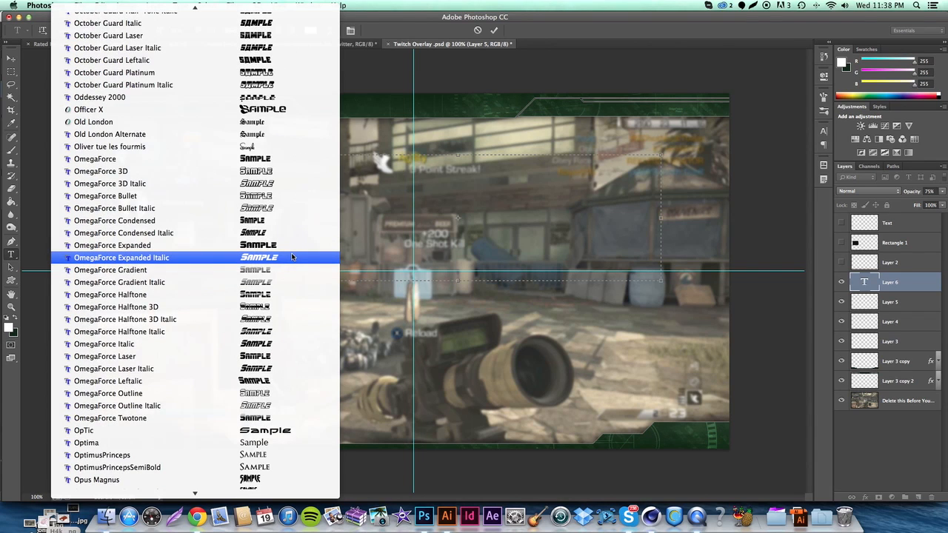
pyautogui.scroll(-17, 291, 259)
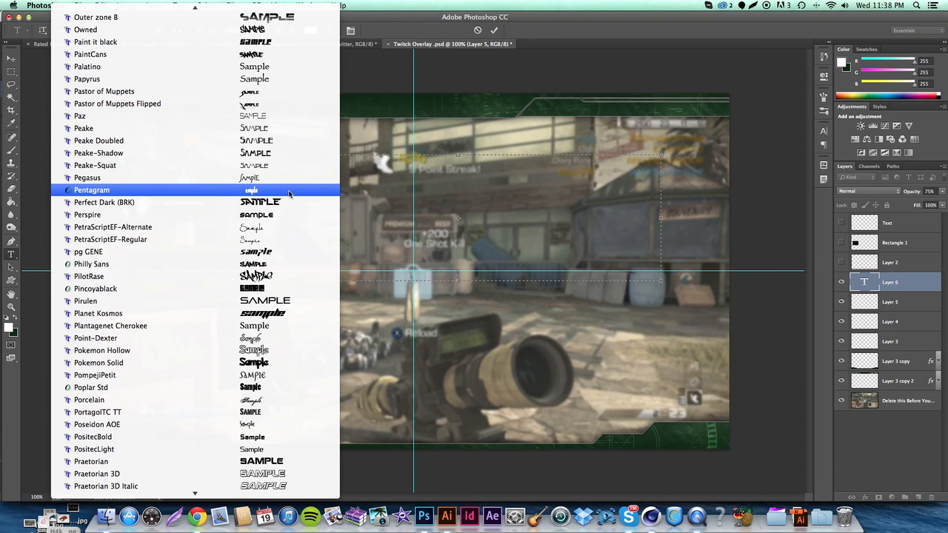
pyautogui.scroll(-18, 289, 129)
pyautogui.scroll(-14, 309, 281)
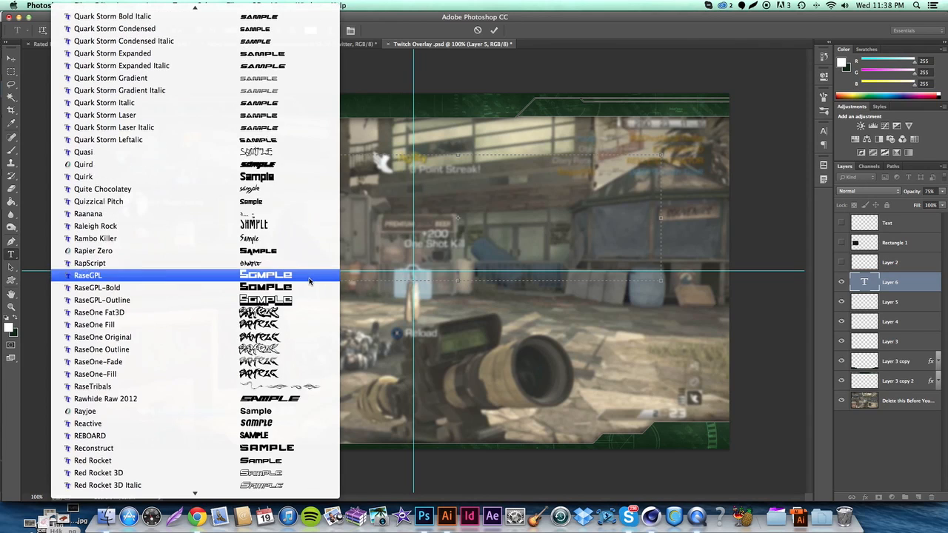
pyautogui.scroll(-5, 267, 200)
pyautogui.scroll(-4, 266, 195)
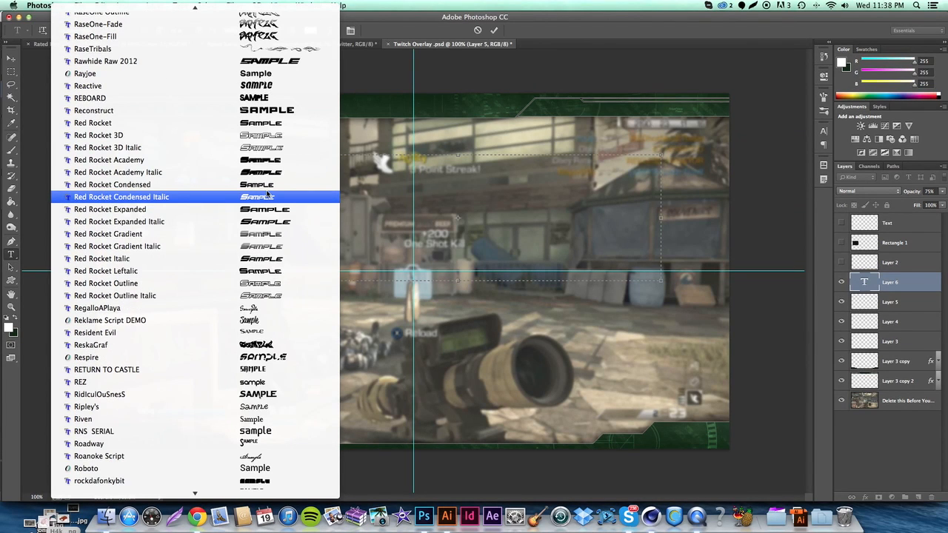
pyautogui.scroll(-4, 259, 203)
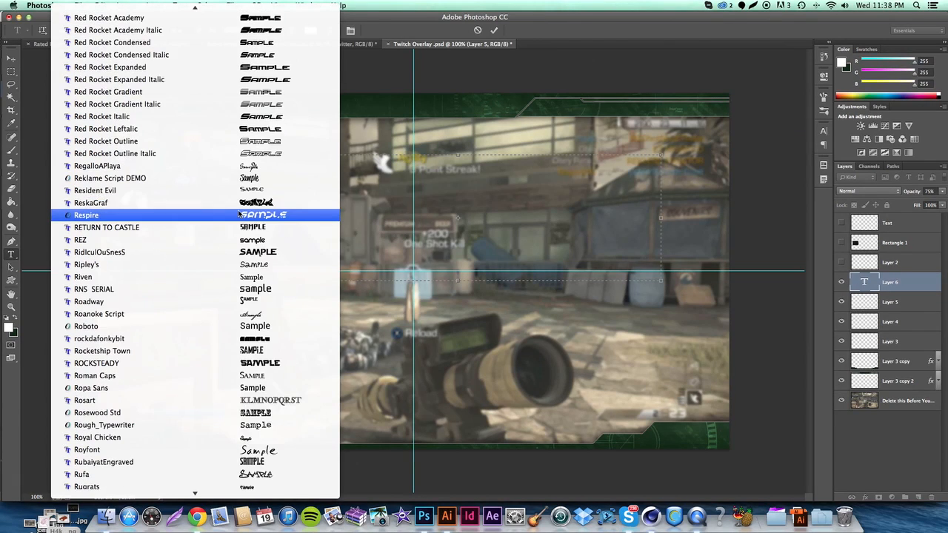
pyautogui.scroll(-14, 247, 263)
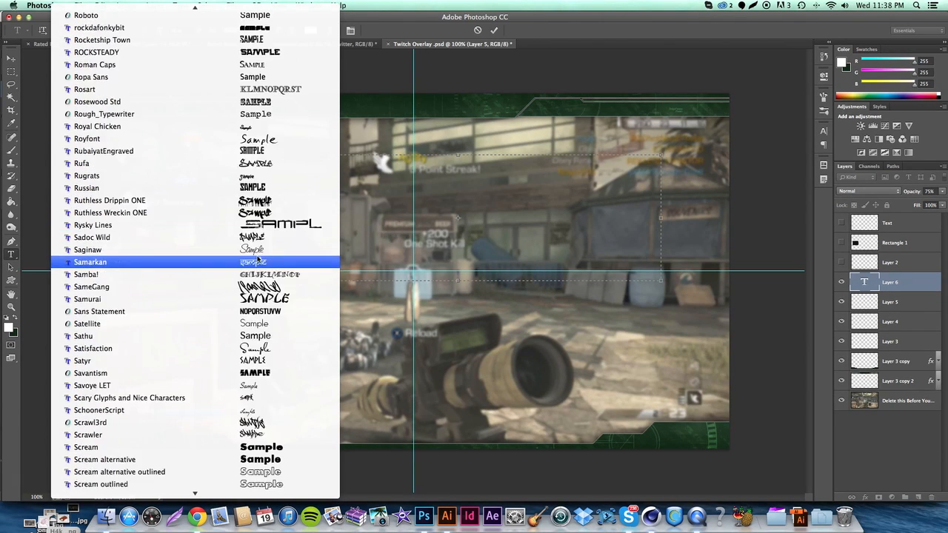
pyautogui.scroll(-20, 257, 258)
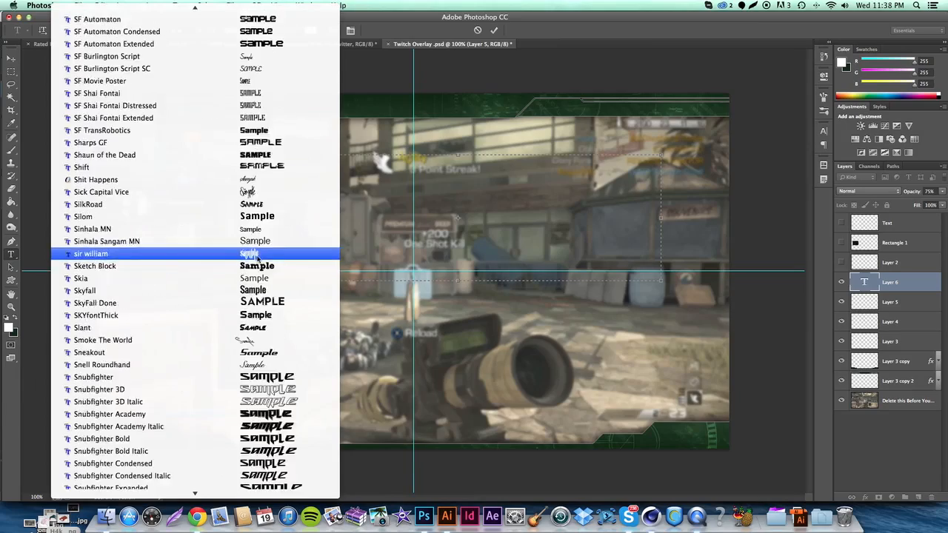
pyautogui.scroll(-20, 257, 257)
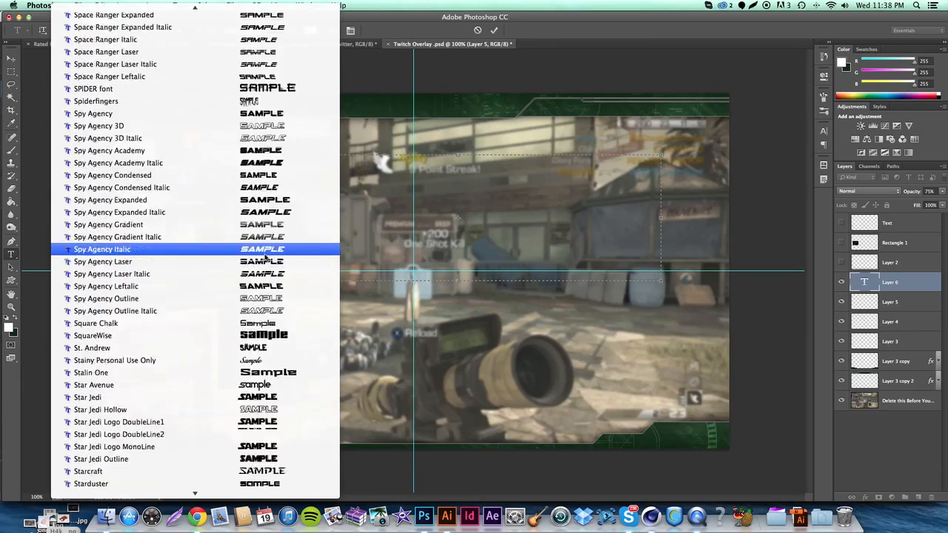
pyautogui.scroll(-20, 265, 257)
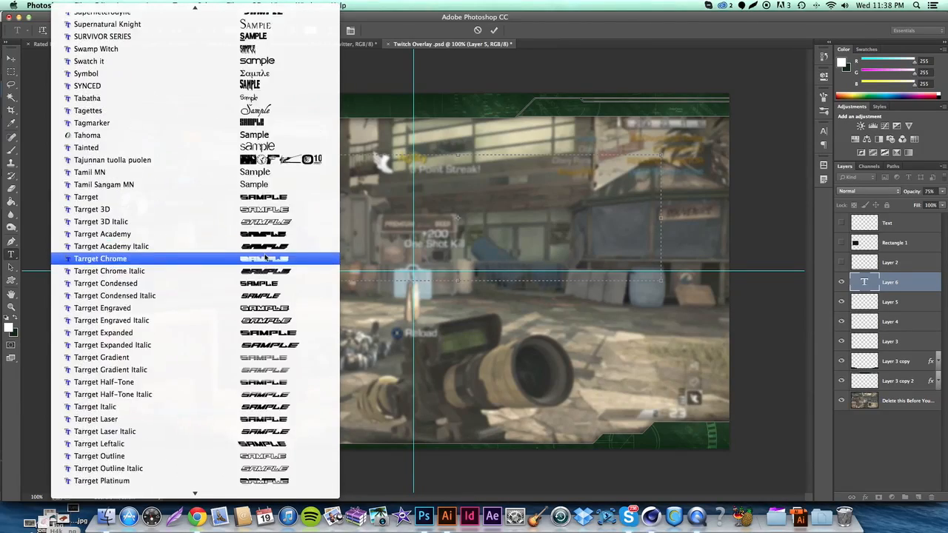
# Step: Look through the font samples and set the new text box's font to Gotham Black
pyautogui.scroll(-20, 265, 257)
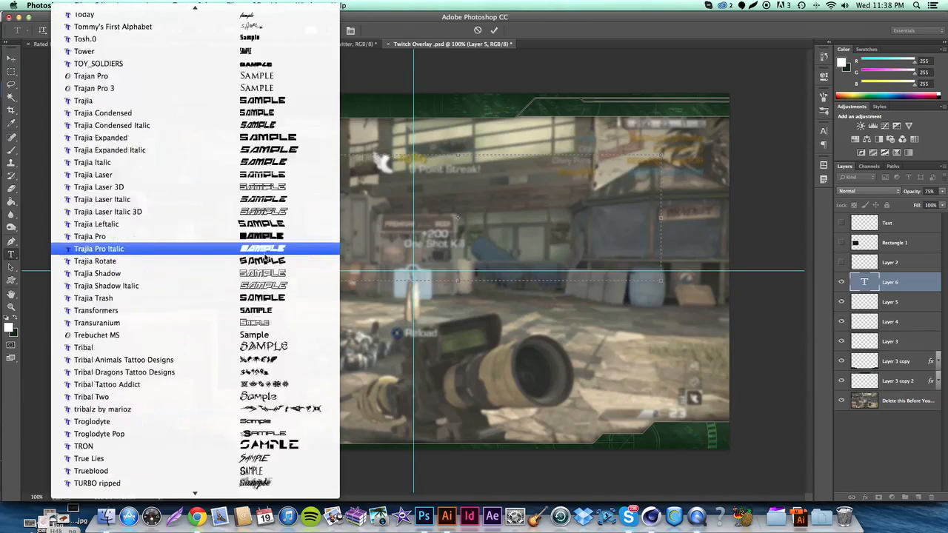
pyautogui.scroll(11, 265, 257)
pyautogui.scroll(20, 265, 258)
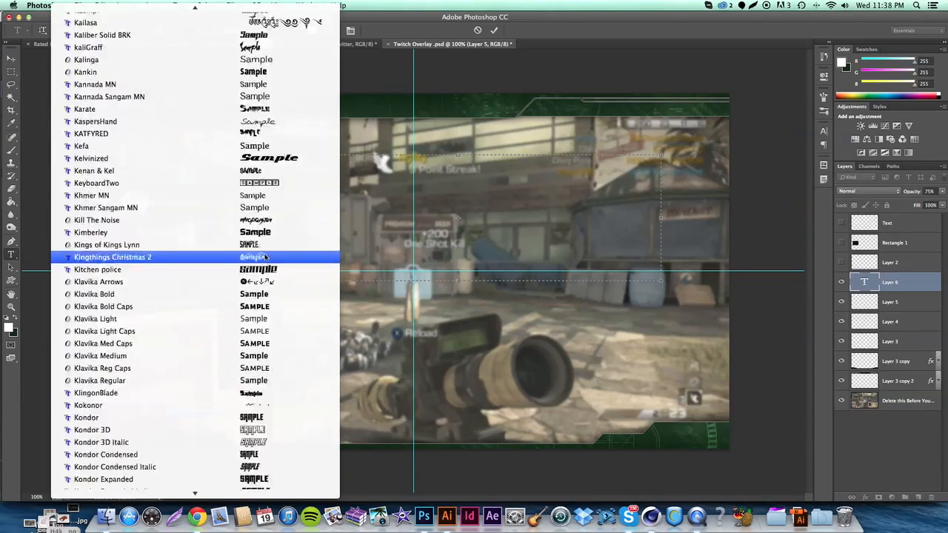
pyautogui.scroll(20, 256, 257)
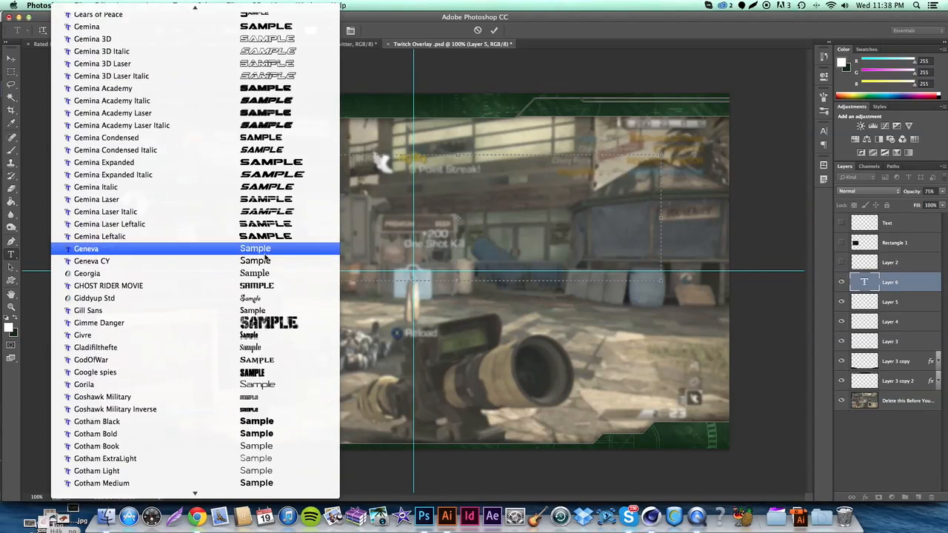
pyautogui.scroll(5, 265, 258)
pyautogui.scroll(-10, 265, 258)
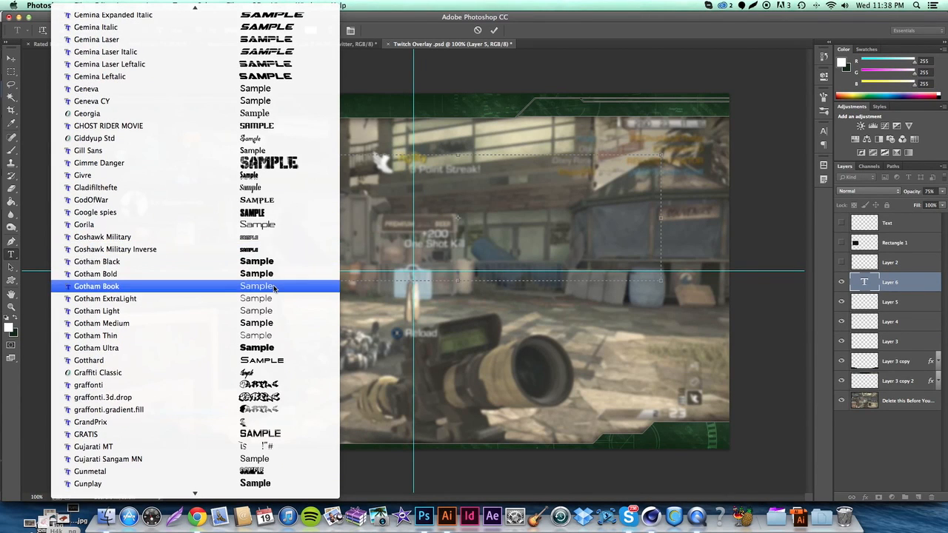
pyautogui.click(270, 262)
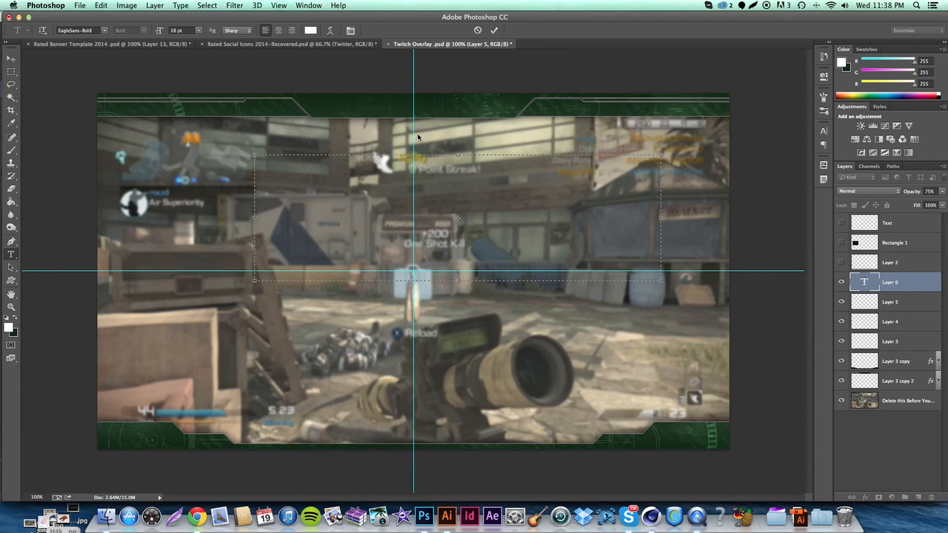
# Step: Set the text size to 72 pt and enter "DARTH RODY" in the text box
pyautogui.click(197, 30)
pyautogui.click(185, 107)
pyautogui.click(197, 30)
pyautogui.click(186, 133)
pyautogui.write('DARTH')
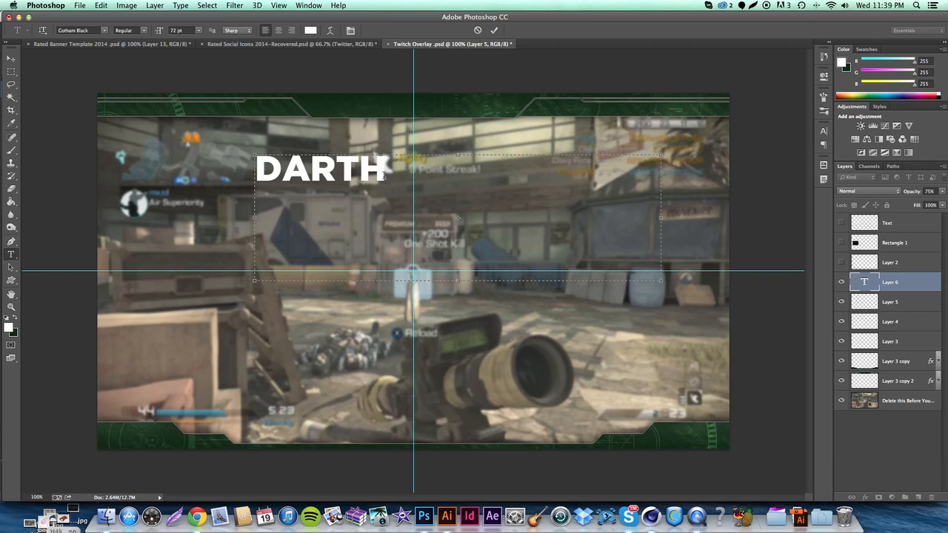
pyautogui.write(' RODY')
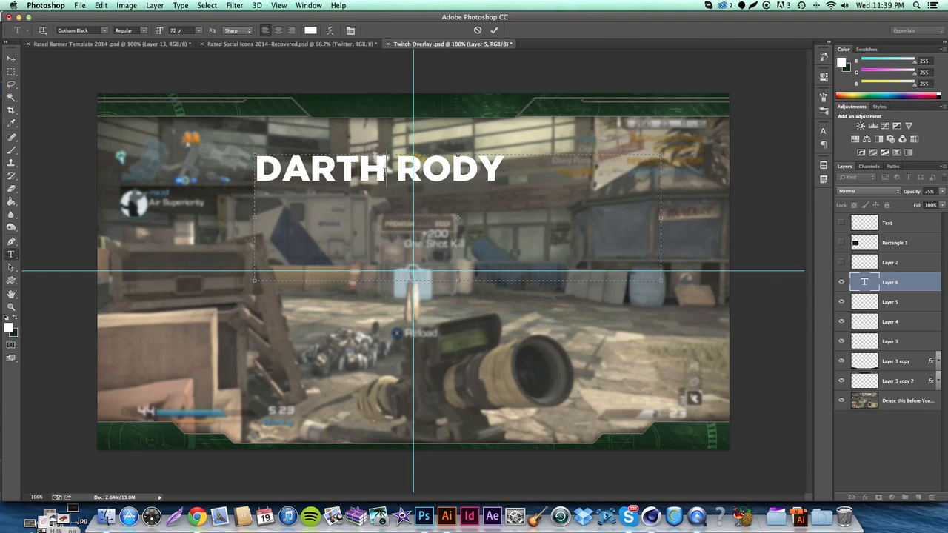
# Step: Change the font of the word DARTH to Gotham Book, leaving RODY in Gotham Black
pyautogui.moveTo(385, 171); pyautogui.dragTo(35, 159)
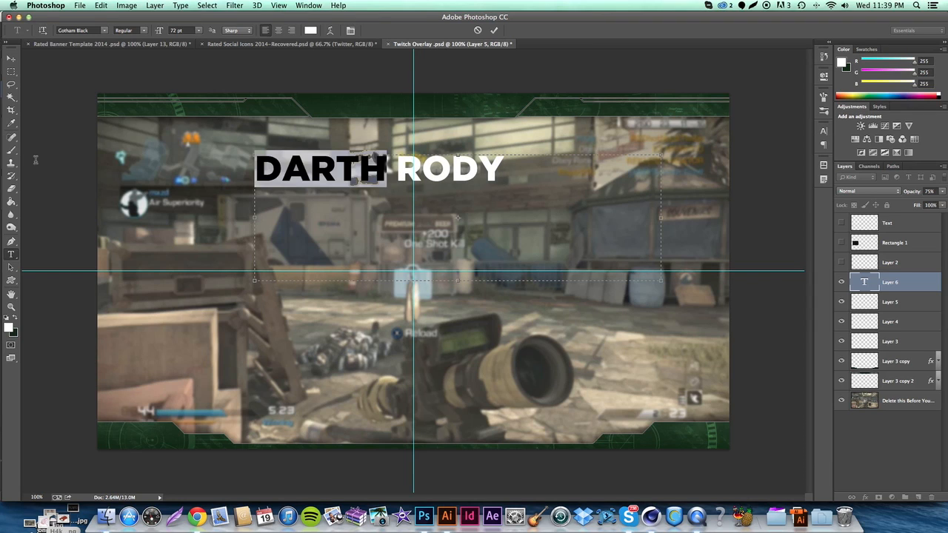
pyautogui.click(105, 33)
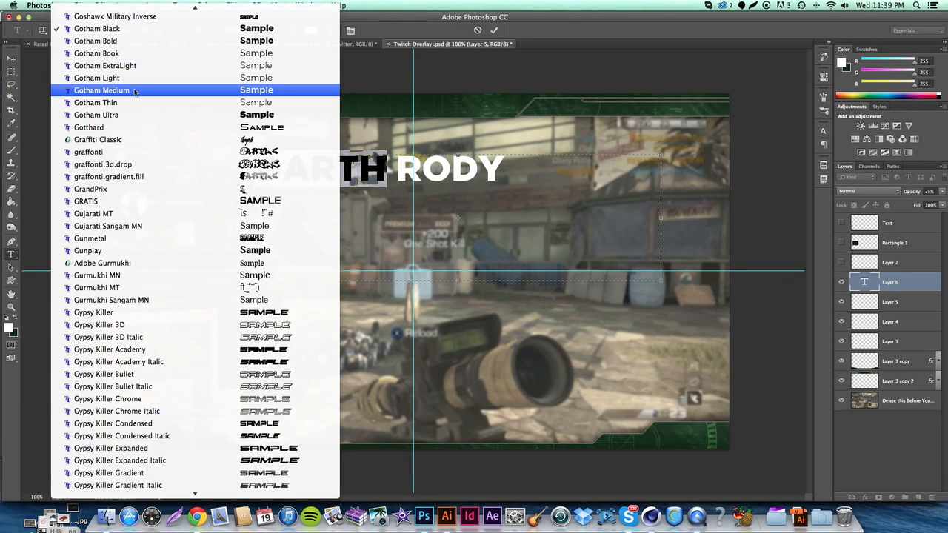
pyautogui.press('Down')
pyautogui.press('Up')
pyautogui.press('Up')
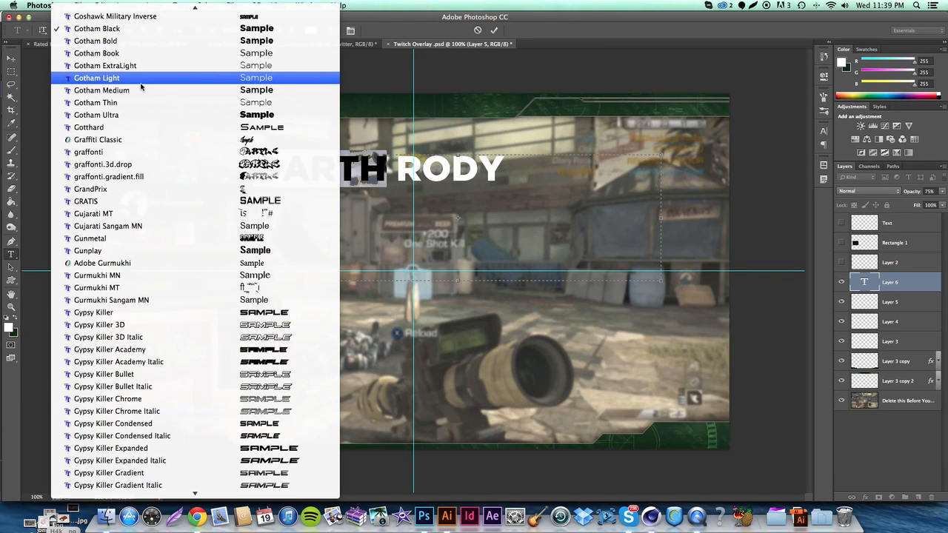
pyautogui.click(141, 53)
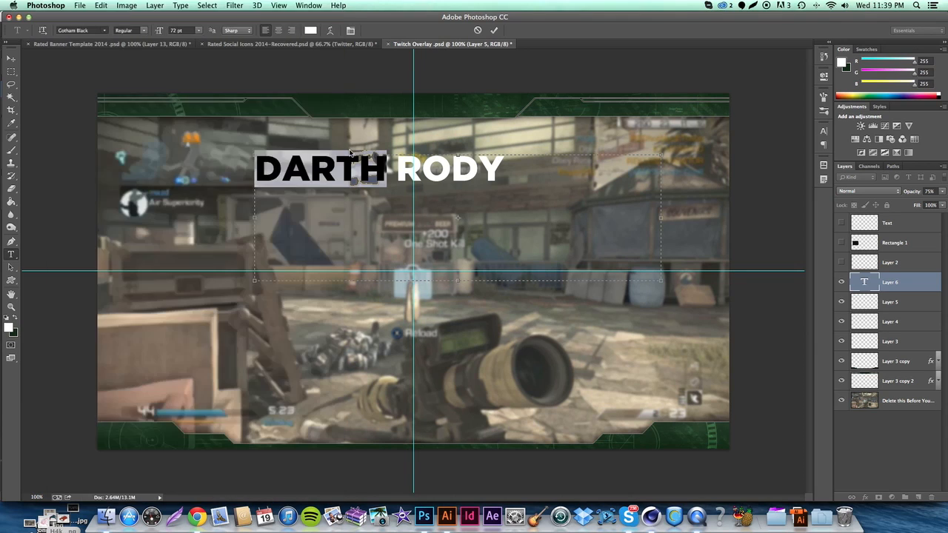
pyautogui.click(393, 172)
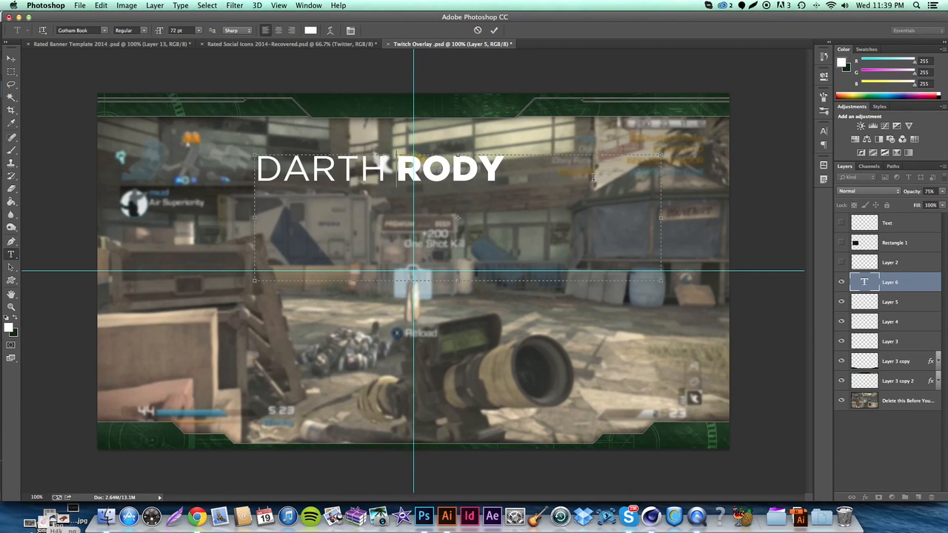
# Step: Shrink the text box to fit closer around DARTH RODY and set all of its text to 36 pt
pyautogui.moveTo(508, 170); pyautogui.dragTo(194, 158)
pyautogui.moveTo(661, 280); pyautogui.dragTo(528, 214)
pyautogui.click(198, 31)
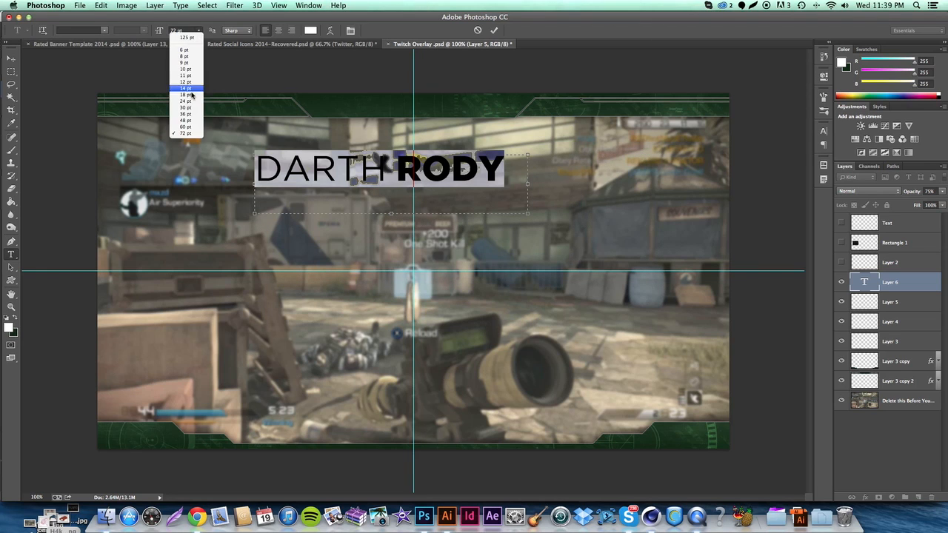
pyautogui.click(189, 102)
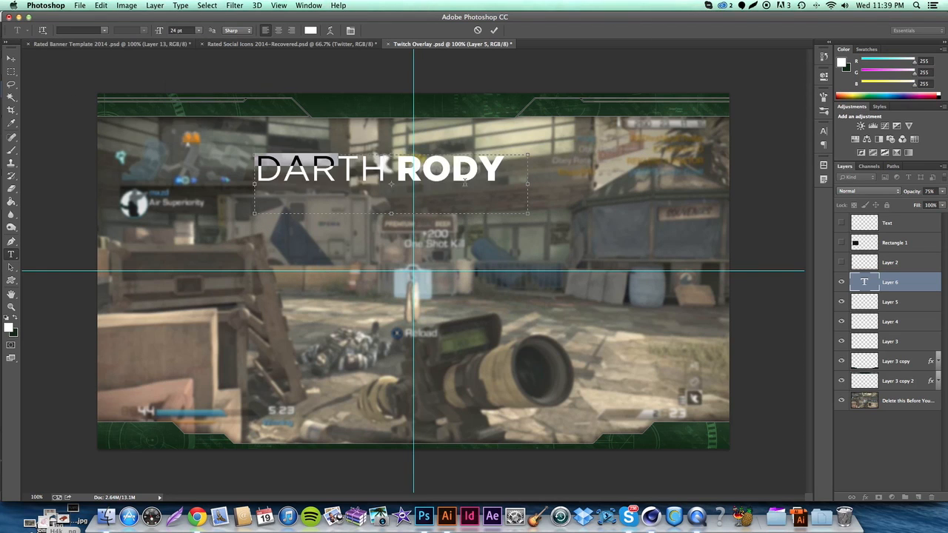
pyautogui.click(198, 30)
pyautogui.click(192, 115)
# Step: Move the DARTH RODY text into the top banner and nudge it horizontally to centre it on the vertical guide
pyautogui.moveTo(219, 139); pyautogui.dragTo(314, 91)
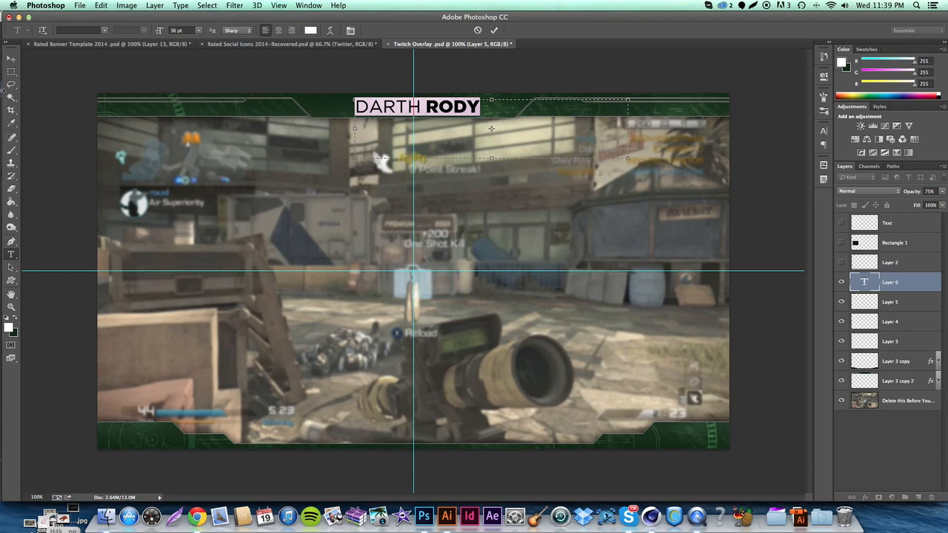
pyautogui.click(10, 59)
pyautogui.press('Left')
pyautogui.press('Left')
pyautogui.press('Left')
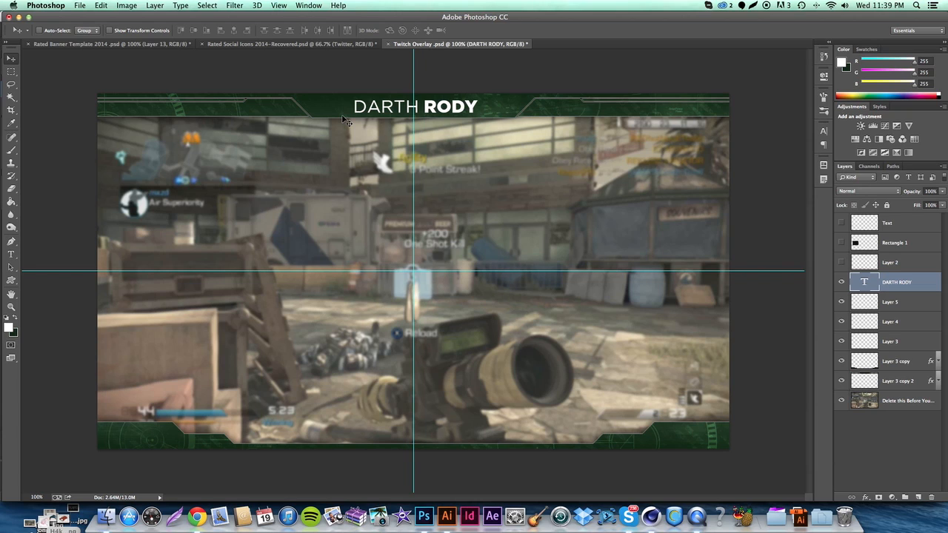
pyautogui.press('Right')
pyautogui.press('Right')
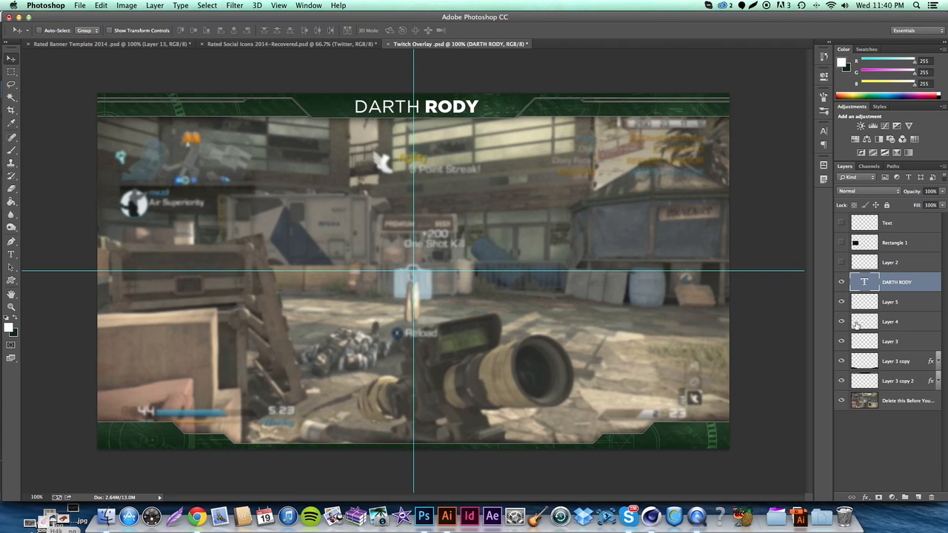
# Step: Add a Color Overlay in light grey #dadada to the DARTH RODY text layer
pyautogui.click(864, 496)
pyautogui.click(882, 453)
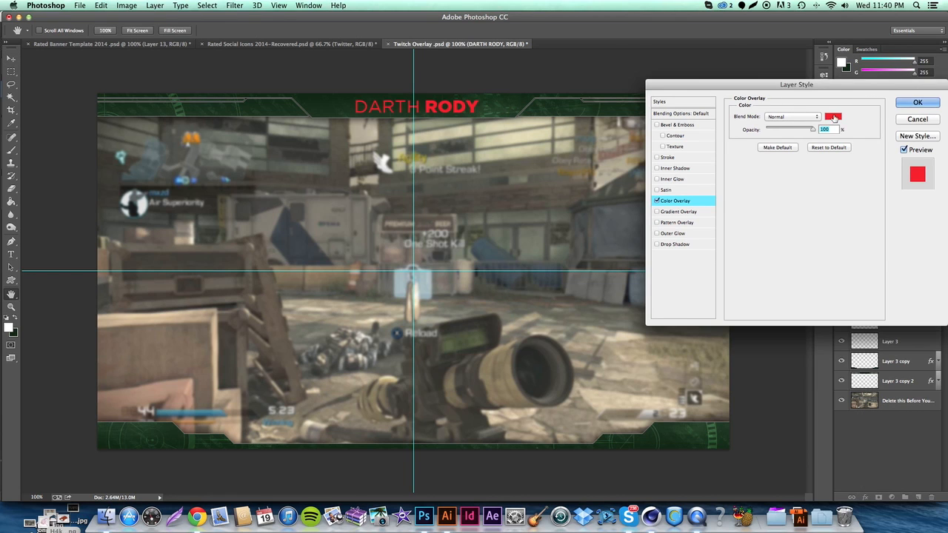
pyautogui.click(833, 117)
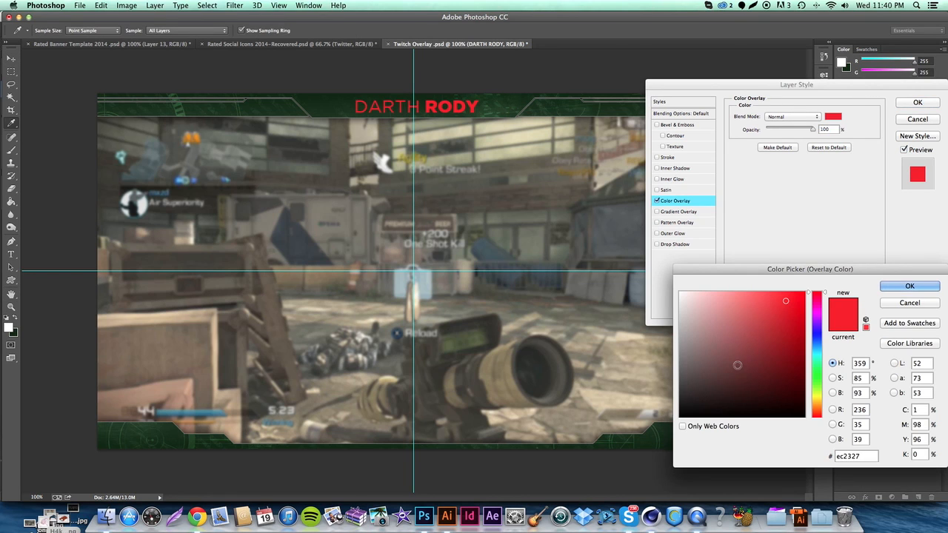
pyautogui.moveTo(708, 303); pyautogui.dragTo(630, 308)
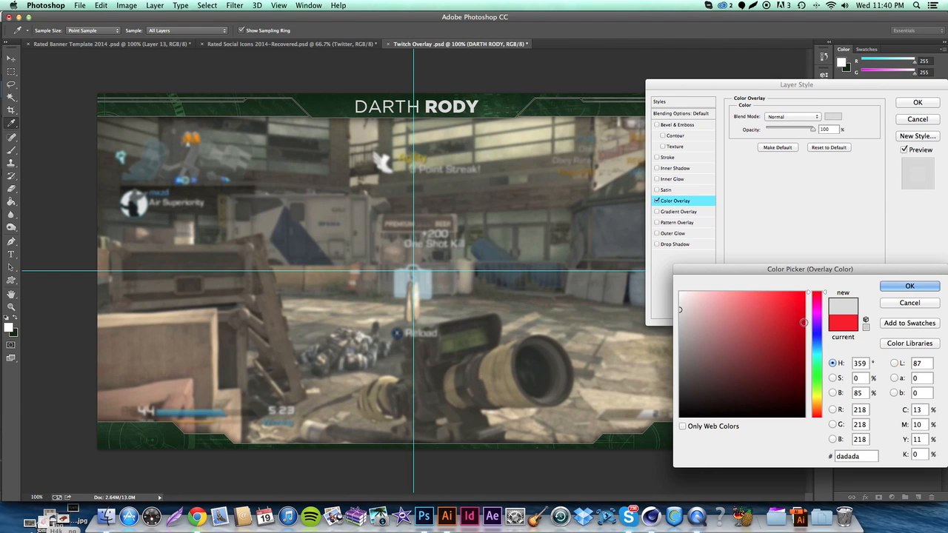
pyautogui.press('Return')
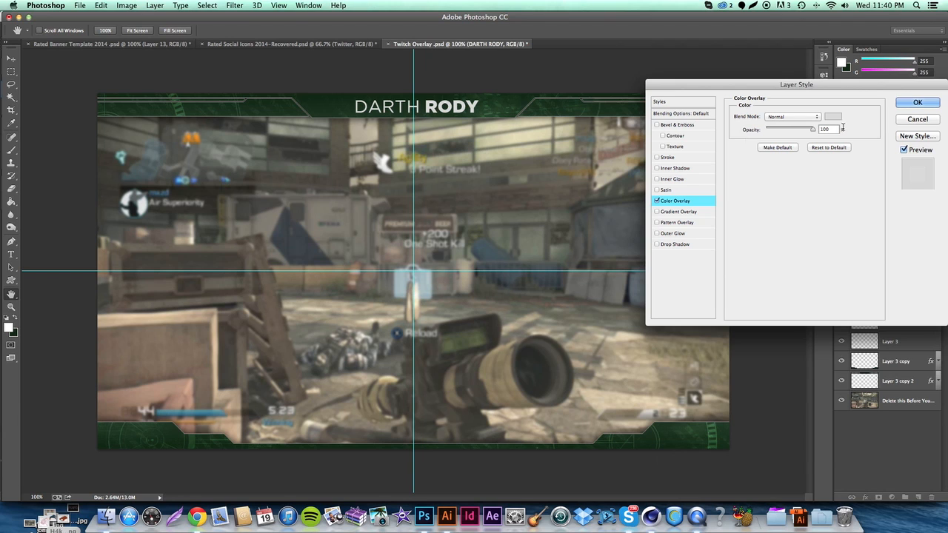
pyautogui.click(832, 116)
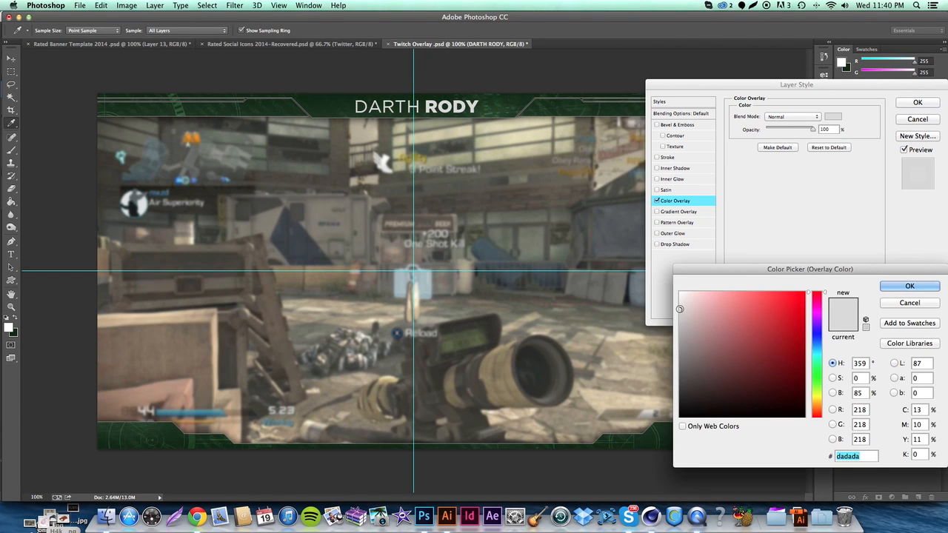
pyautogui.press('Return')
# Step: Add Bevel & Emboss to the text with size 0 px, global light off and 25% highlight opacity
pyautogui.click(675, 125)
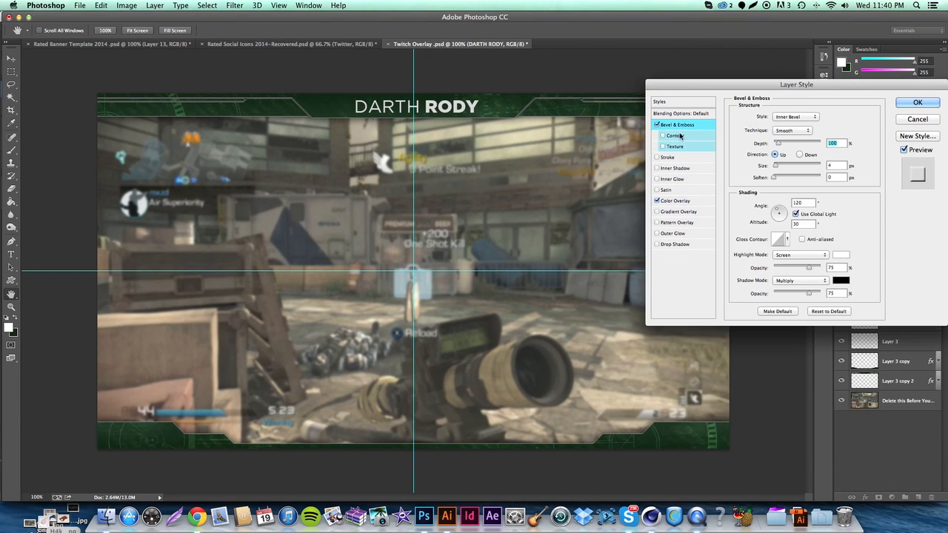
pyautogui.click(777, 170)
pyautogui.moveTo(777, 170); pyautogui.dragTo(772, 169)
pyautogui.click(796, 214)
pyautogui.click(803, 224)
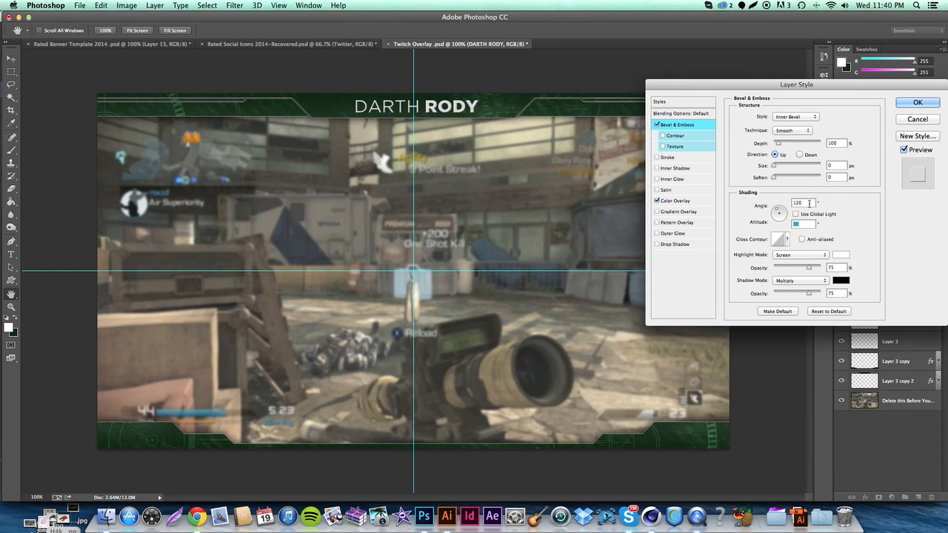
pyautogui.write('0')
pyautogui.doubleClick(832, 267)
pyautogui.write('25')
# Step: Add an Inner Shadow to the text with distance 1 px, size 1 px, global light off and a 90° angle
pyautogui.click(685, 169)
pyautogui.doubleClick(833, 161)
pyautogui.write('1')
pyautogui.press('Tab')
pyautogui.press('Tab')
pyautogui.write('1')
pyautogui.click(820, 145)
pyautogui.click(769, 149)
pyautogui.press('BackSpace')
pyautogui.press('BackSpace')
pyautogui.write('0')
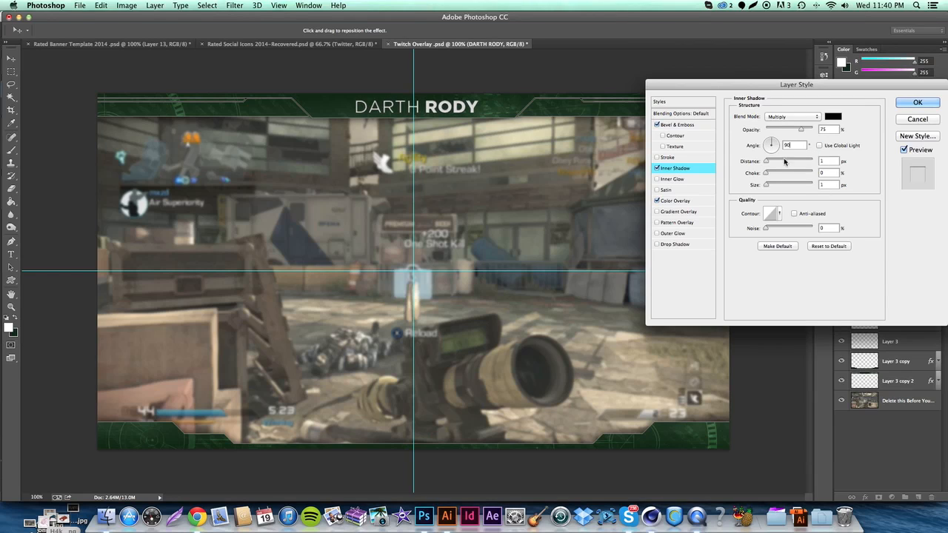
# Step: Set the text's Inner Shadow to white with Overlay blend mode at 100% opacity
pyautogui.moveTo(801, 129); pyautogui.dragTo(830, 131)
pyautogui.click(832, 116)
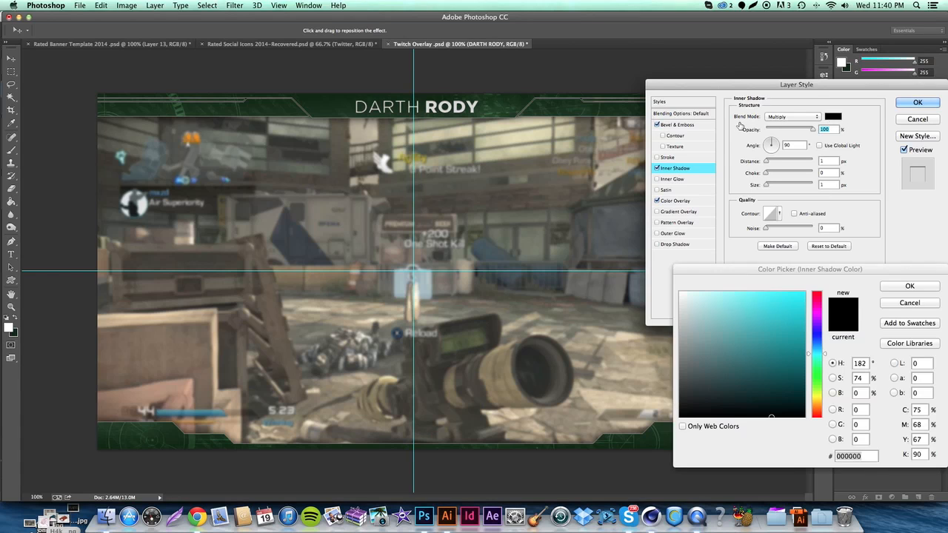
pyautogui.click(679, 293)
pyautogui.click(909, 286)
pyautogui.click(792, 116)
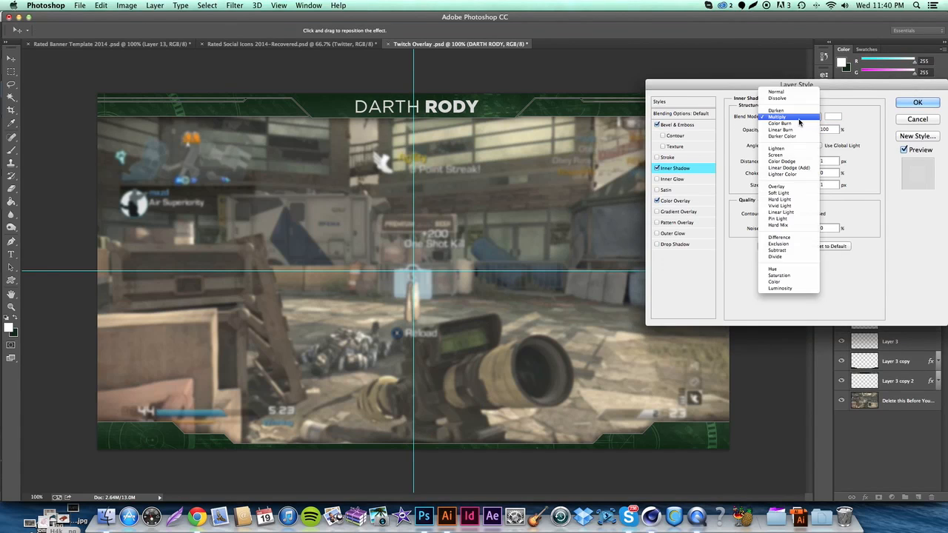
pyautogui.click(781, 187)
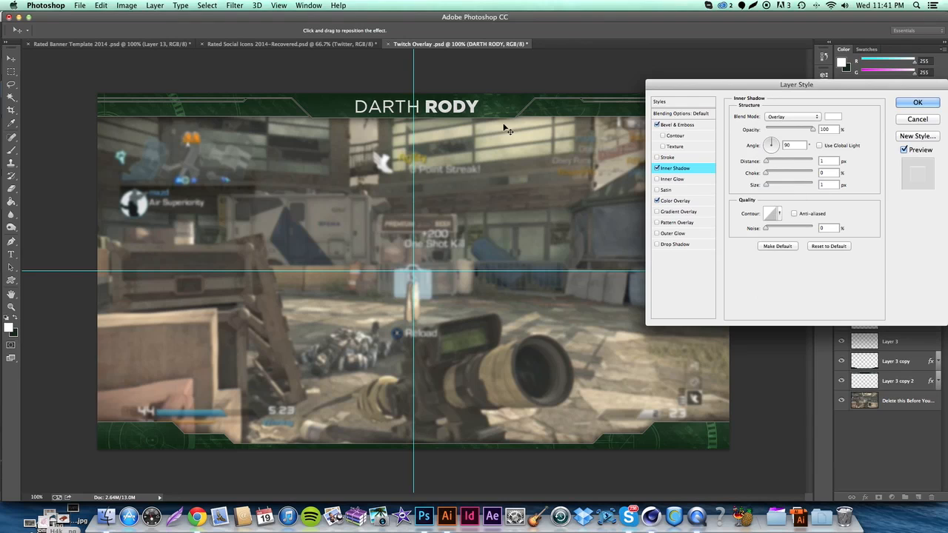
# Step: Add a Drop Shadow at 50% opacity to the DARTH RODY text and apply the layer style
pyautogui.click(682, 244)
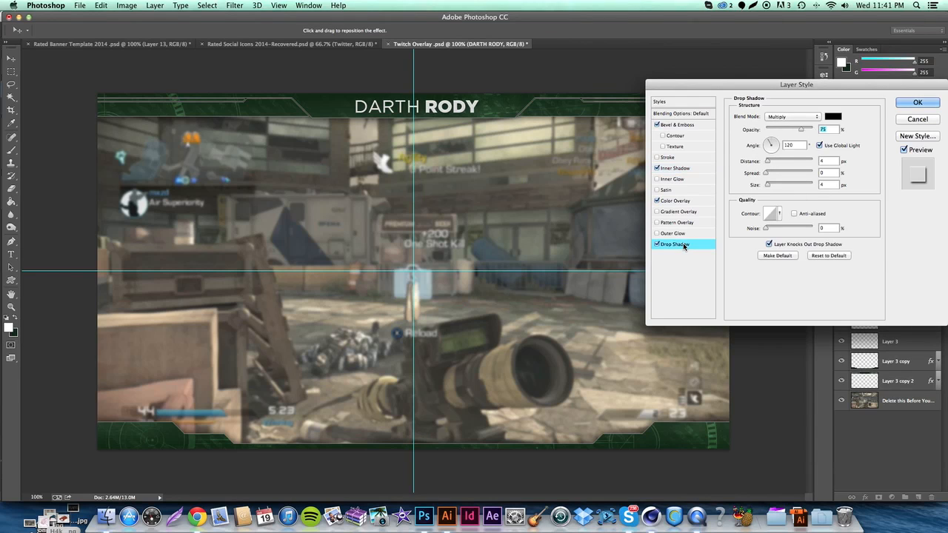
pyautogui.write('020')
pyautogui.press('Tab')
pyautogui.write('10')
pyautogui.doubleClick(833, 128)
pyautogui.write('50')
pyautogui.press('Return')
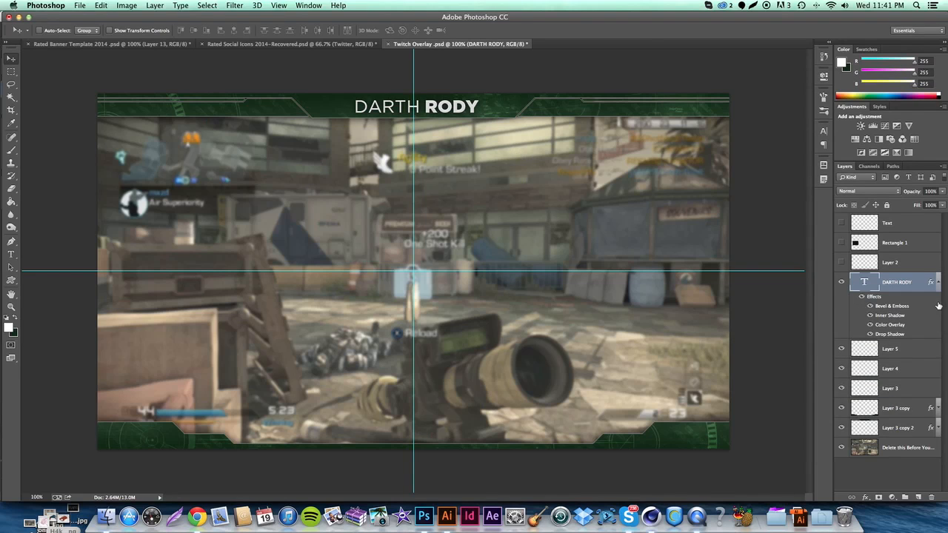
# Step: Hide and show the gameplay image layer to check the overlay against transparency, with the Type tool ready
pyautogui.click(10, 254)
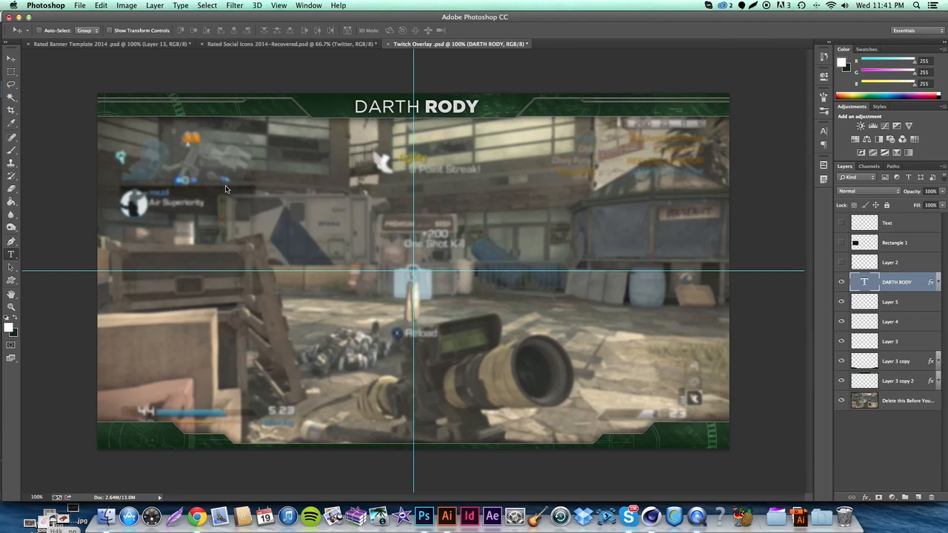
pyautogui.press('t')
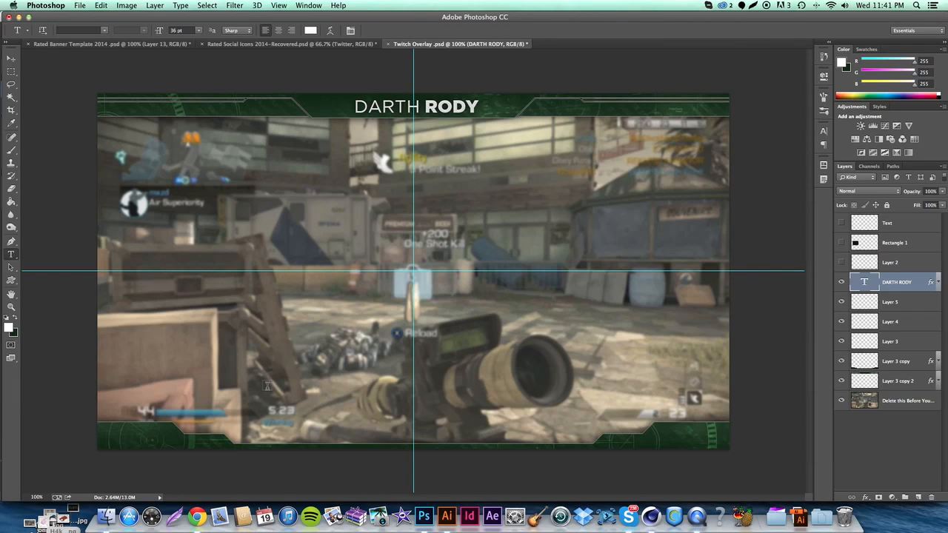
pyautogui.click(848, 404)
pyautogui.click(842, 401)
pyautogui.click(842, 400)
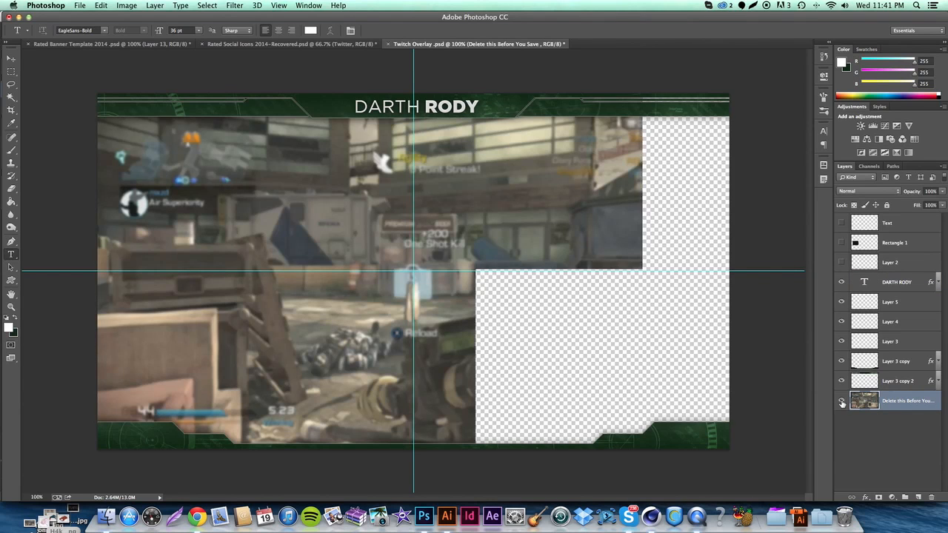
# Step: Draw a wide paragraph text box over the upper part of the gameplay image, on a new layer above DARTH RODY
pyautogui.click(908, 289)
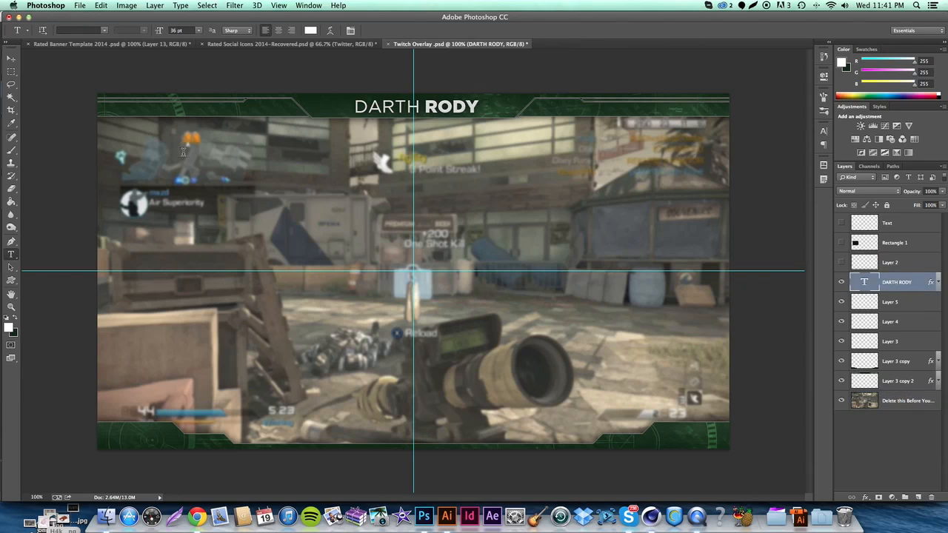
pyautogui.click(236, 180)
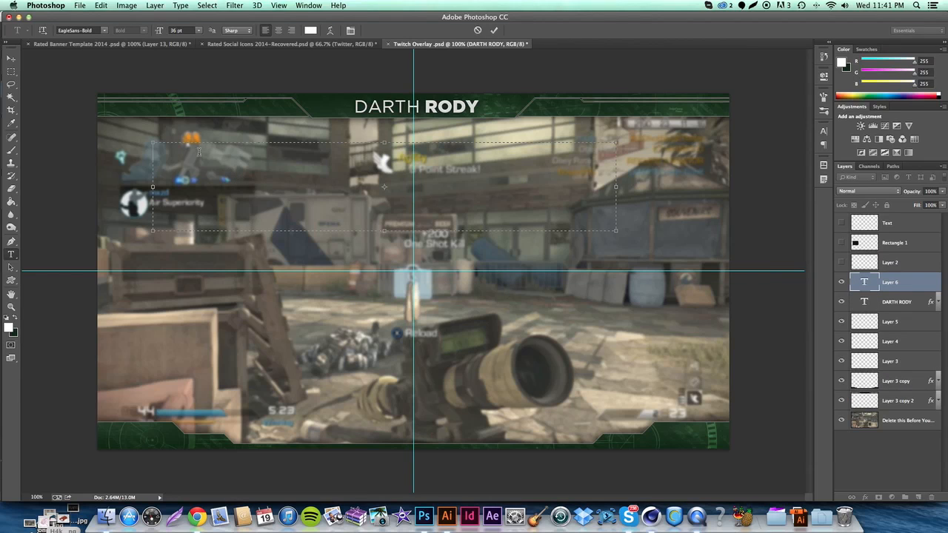
# Step: Enter TWITTER at 24 pt in the new text box and place it at the left part of the top banner
pyautogui.click(198, 30)
pyautogui.click(196, 102)
pyautogui.write('TWITTER')
pyautogui.click(11, 60)
pyautogui.moveTo(200, 148); pyautogui.dragTo(197, 123)
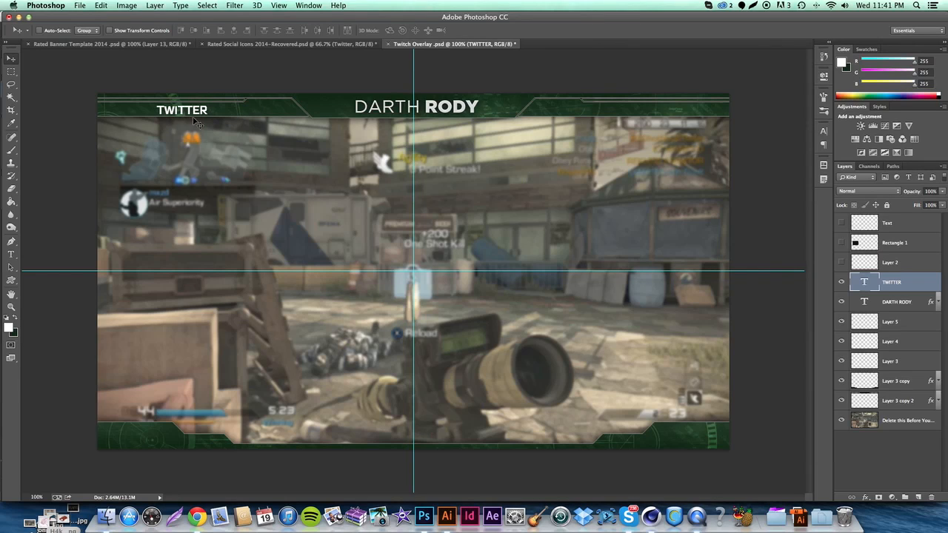
# Step: Duplicate the TWITTER text to the right part of the top banner, change the copy to YOUTUBE and adjust its position
pyautogui.keyDown('alt'); pyautogui.keyDown('shift'); pyautogui.moveTo(178, 152); pyautogui.dragTo(634, 145); pyautogui.keyUp('shift'); pyautogui.keyUp('alt')
pyautogui.click(10, 254)
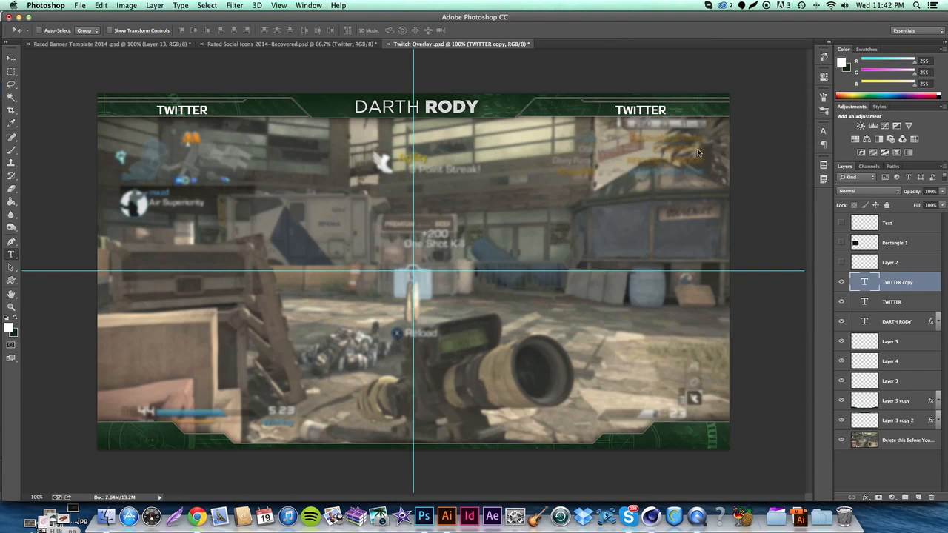
pyautogui.click(643, 111)
pyautogui.press('super+a')
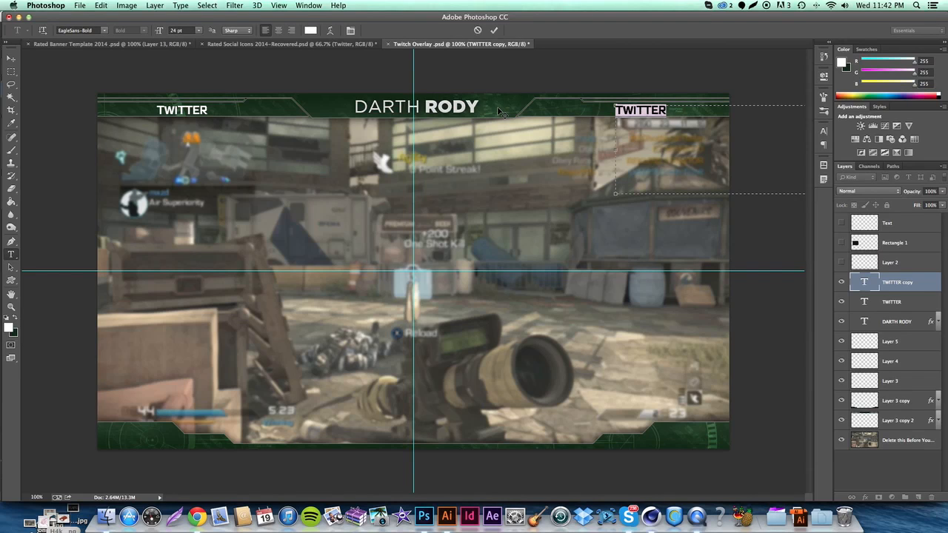
pyautogui.press('BackSpace')
pyautogui.write('TOUTUBE')
pyautogui.click(10, 57)
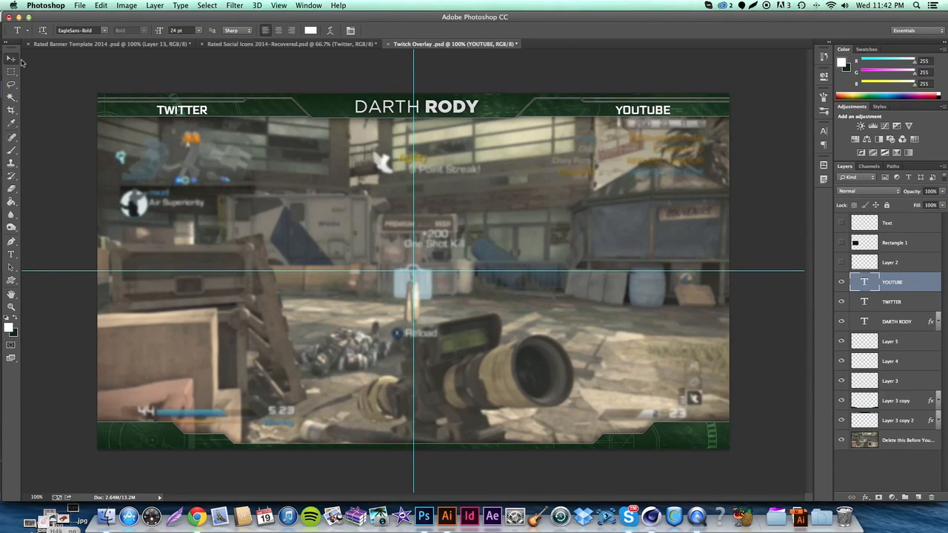
pyautogui.moveTo(642, 164); pyautogui.dragTo(634, 167)
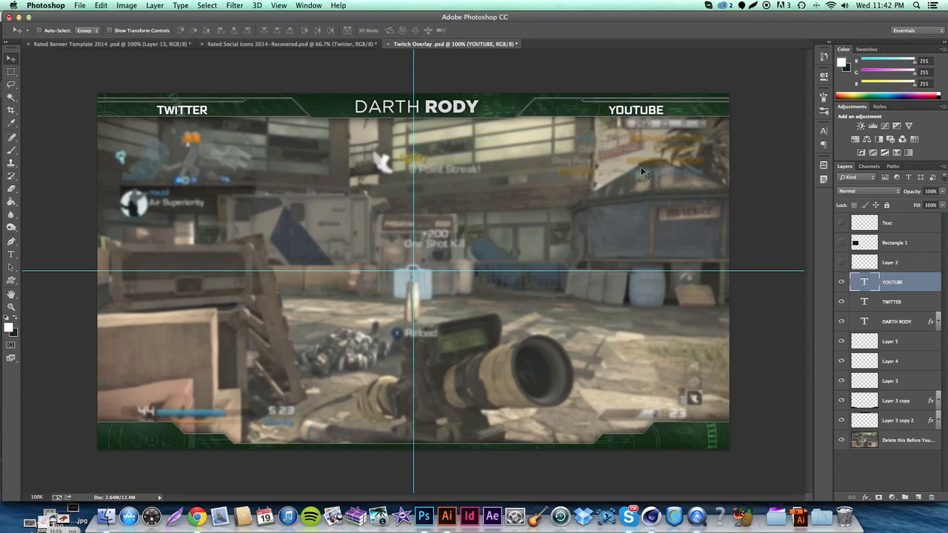
# Step: Duplicate the YOUTUBE text to the left end of the bottom banner and change the copy to KONTROL FREEK
pyautogui.press('super+j')
pyautogui.moveTo(618, 137); pyautogui.dragTo(123, 441)
pyautogui.click(11, 256)
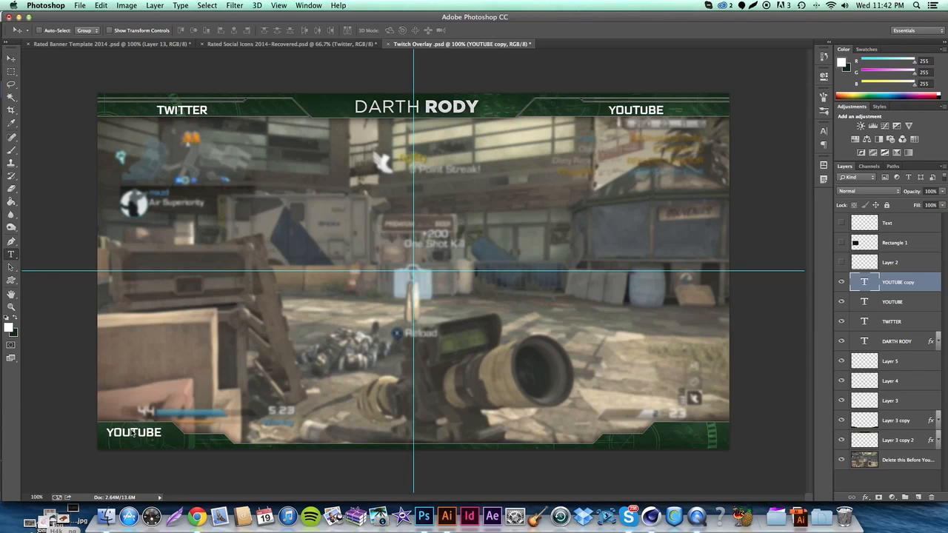
pyautogui.click(144, 432)
pyautogui.moveTo(169, 434); pyautogui.dragTo(79, 428)
pyautogui.write('F')
pyautogui.write('ON')
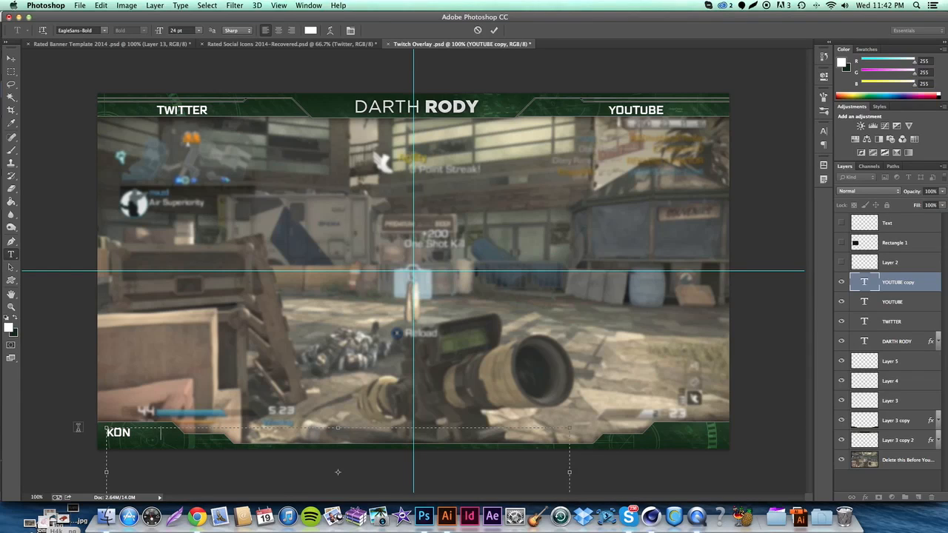
pyautogui.write('TROLE FREEK')
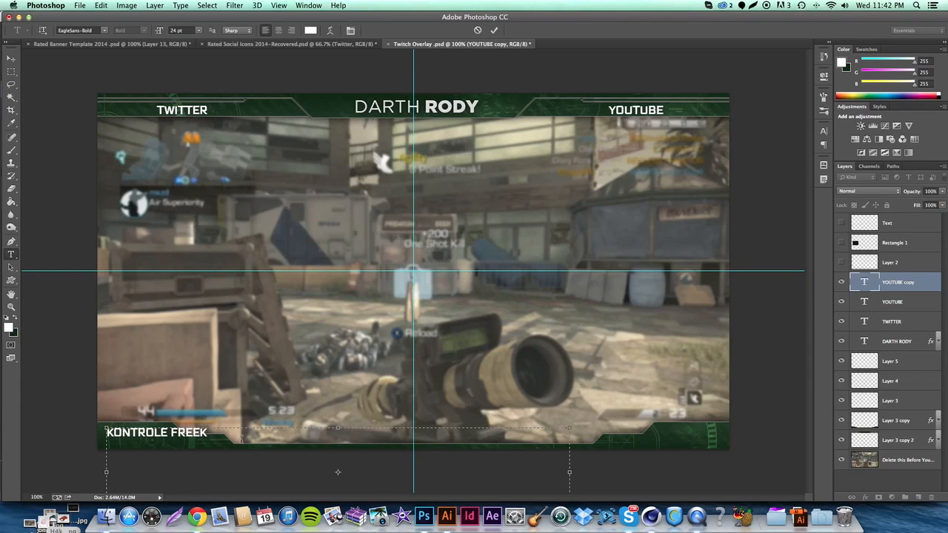
pyautogui.press('super+a')
pyautogui.click(171, 435)
pyautogui.press('BackSpace')
# Step: Reduce the KONTROL FREEK text size and fit it into the upper left corner of the bottom banner
pyautogui.press('super+a')
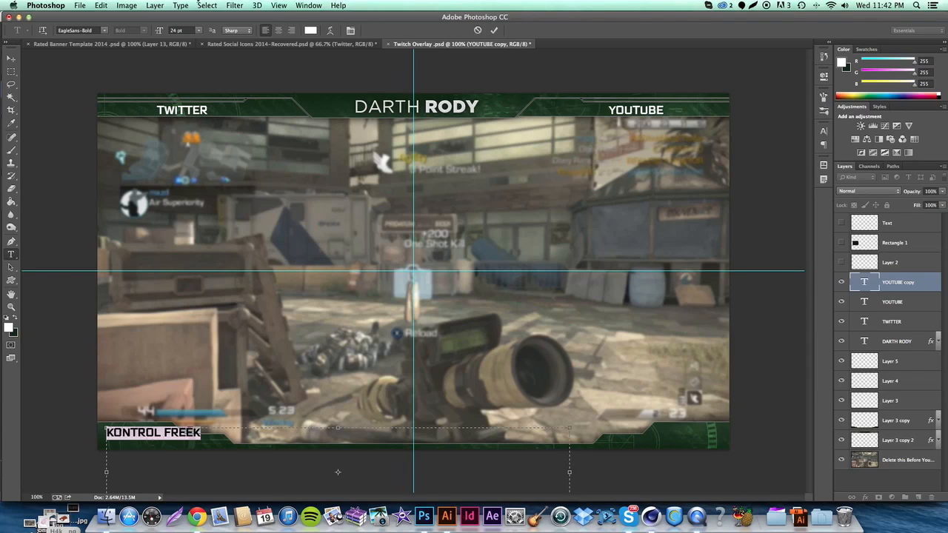
pyautogui.click(196, 32)
pyautogui.click(185, 96)
pyautogui.press('super+Return')
pyautogui.moveTo(176, 393); pyautogui.dragTo(171, 386)
pyautogui.press('Up')
pyautogui.press('Up')
pyautogui.press('Up')
pyautogui.press('Up')
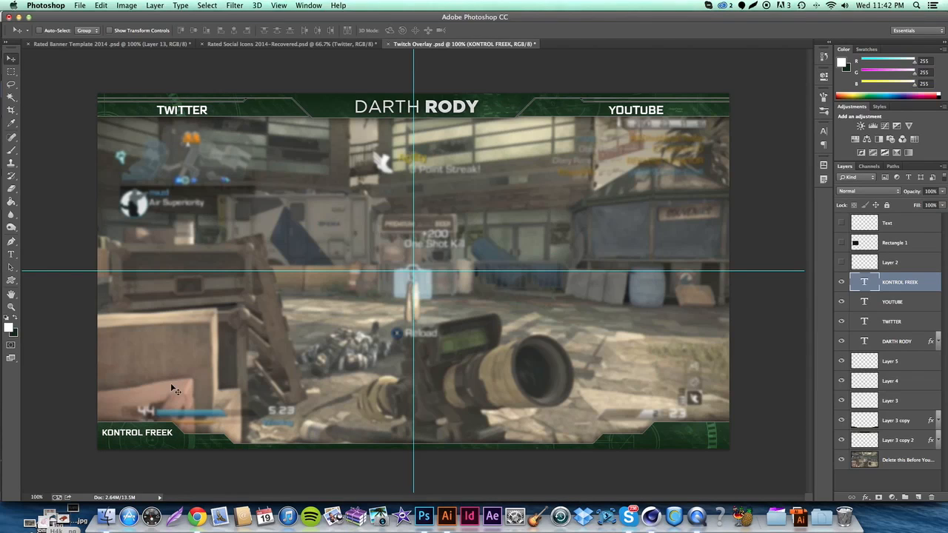
pyautogui.press('Up')
pyautogui.press('Up')
pyautogui.press('Up')
pyautogui.press('Left')
pyautogui.press('Left')
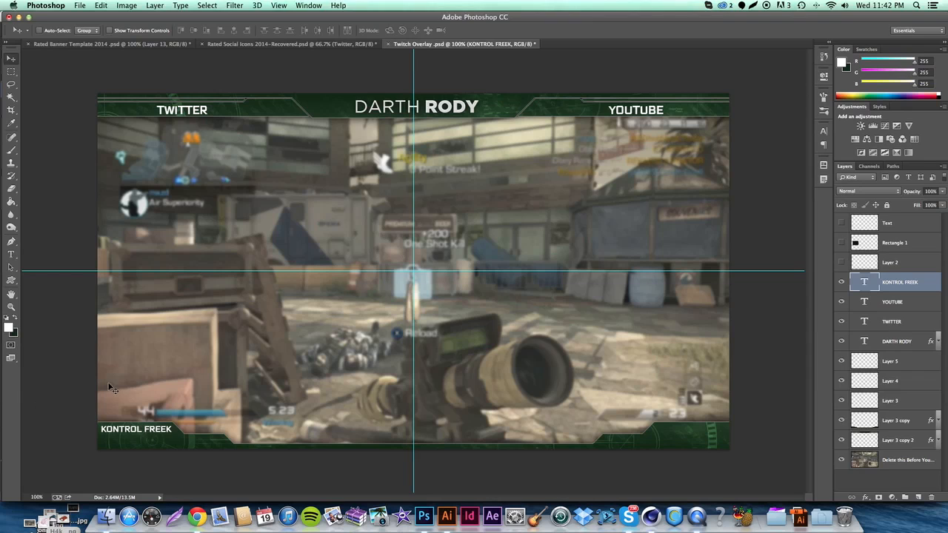
# Step: Duplicate KONTROL FREEK as a second line slightly lower and to the right, and copy both lines to the bottom banner's right end
pyautogui.press('super+j')
pyautogui.moveTo(156, 438); pyautogui.dragTo(166, 442)
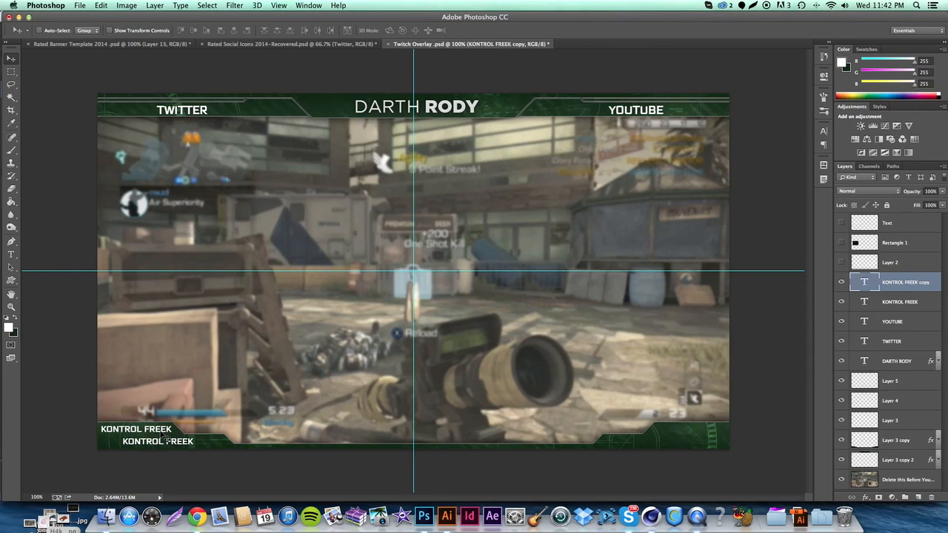
pyautogui.keyDown('shift'); pyautogui.click(907, 302); pyautogui.keyUp('shift')
pyautogui.hotkey('ctrl', 'j')
pyautogui.moveTo(241, 409); pyautogui.dragTo(763, 411)
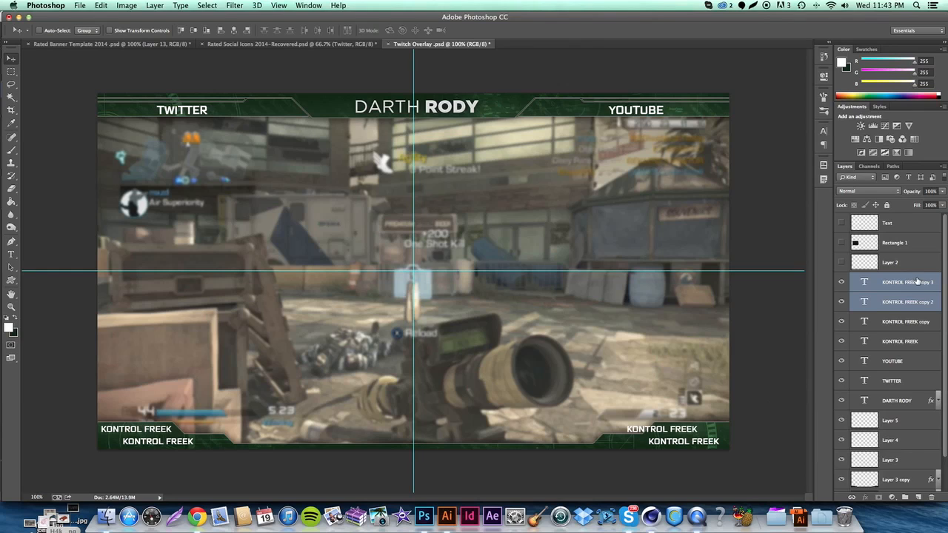
# Step: Offset the two right-hand KONTROL FREEK lines to mirror the left side, with the lower line further inward
pyautogui.click(916, 282)
pyautogui.moveTo(730, 381); pyautogui.dragTo(676, 378)
pyautogui.click(915, 303)
pyautogui.moveTo(670, 445); pyautogui.dragTo(691, 445)
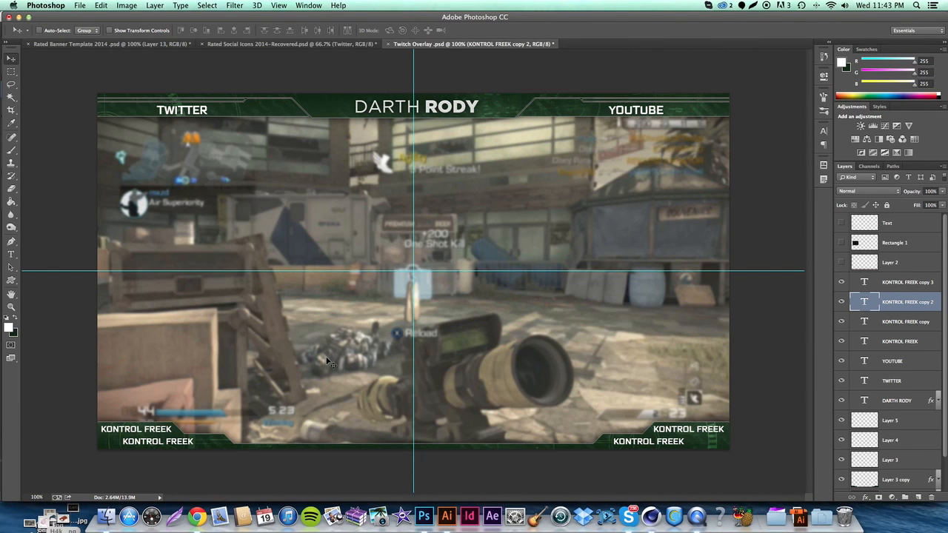
# Step: Toggle the gameplay image layer's visibility to check the overlay against transparency
pyautogui.scroll(-2, 835, 370)
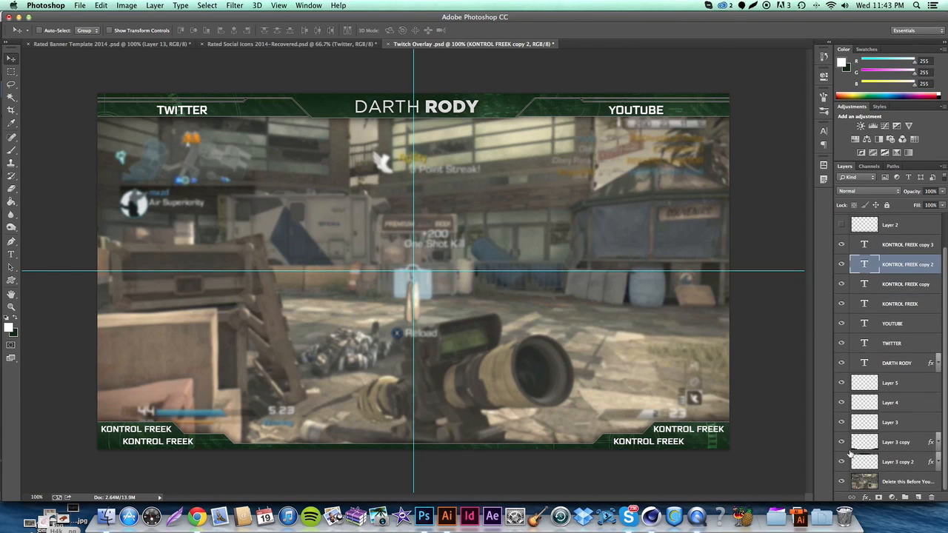
pyautogui.click(840, 482)
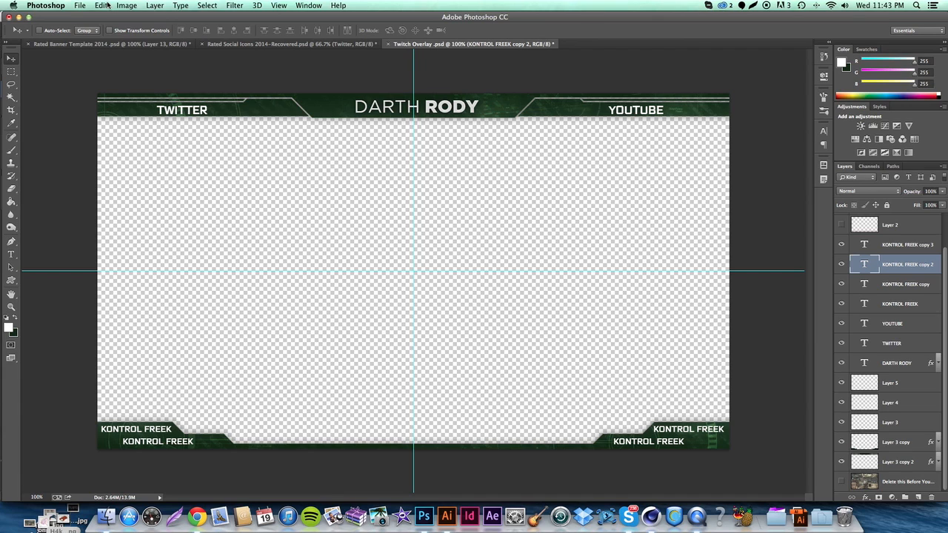
pyautogui.scroll(2, 936, 266)
pyautogui.click(917, 285)
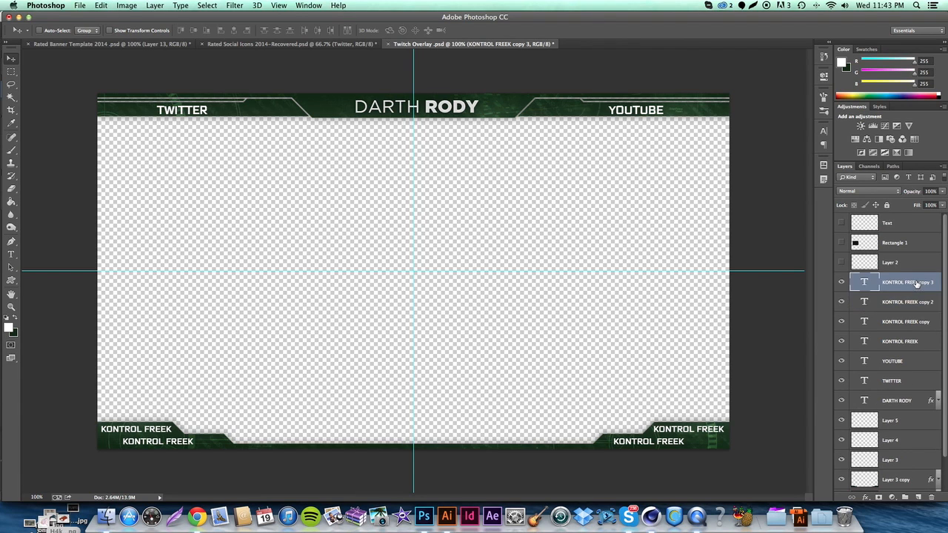
pyautogui.scroll(-2, 848, 478)
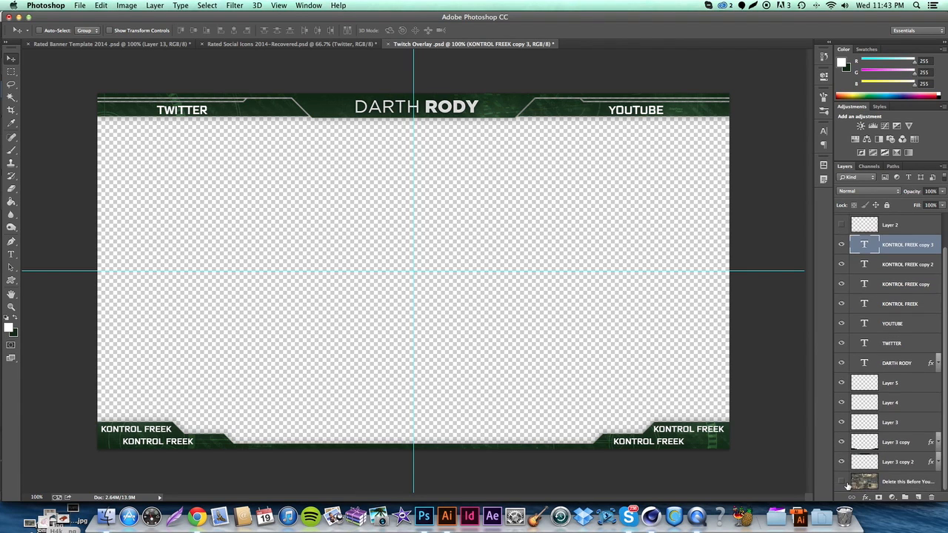
pyautogui.click(843, 482)
pyautogui.click(843, 482)
pyautogui.click(842, 481)
pyautogui.click(842, 482)
# Step: Try a Curves adjustment layer above the text layers, with a point added in the lower part of the curve
pyautogui.click(941, 109)
pyautogui.click(896, 144)
pyautogui.press('Return')
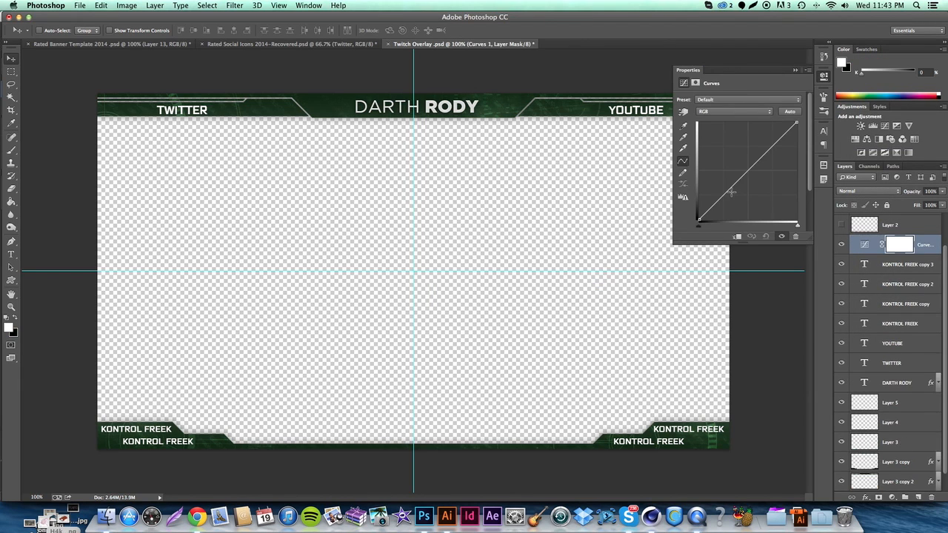
pyautogui.click(731, 192)
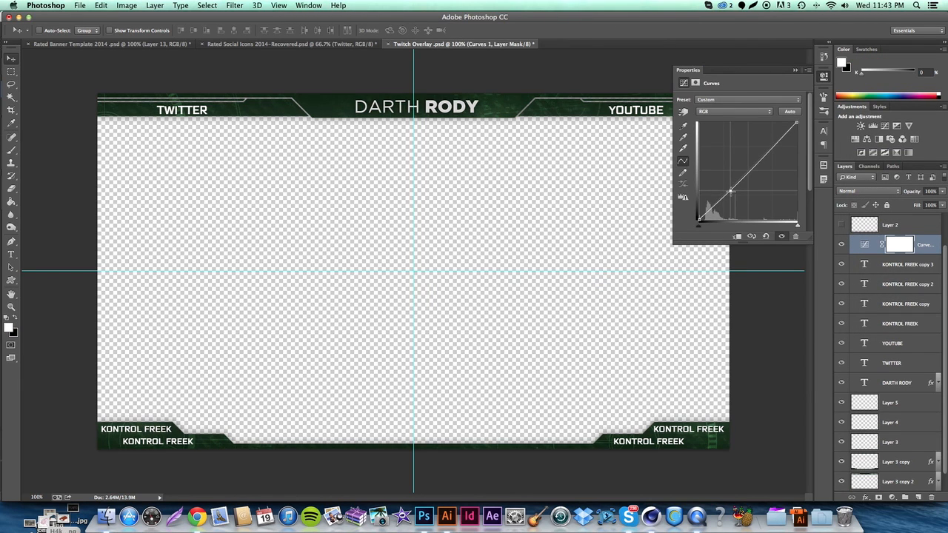
pyautogui.click(824, 75)
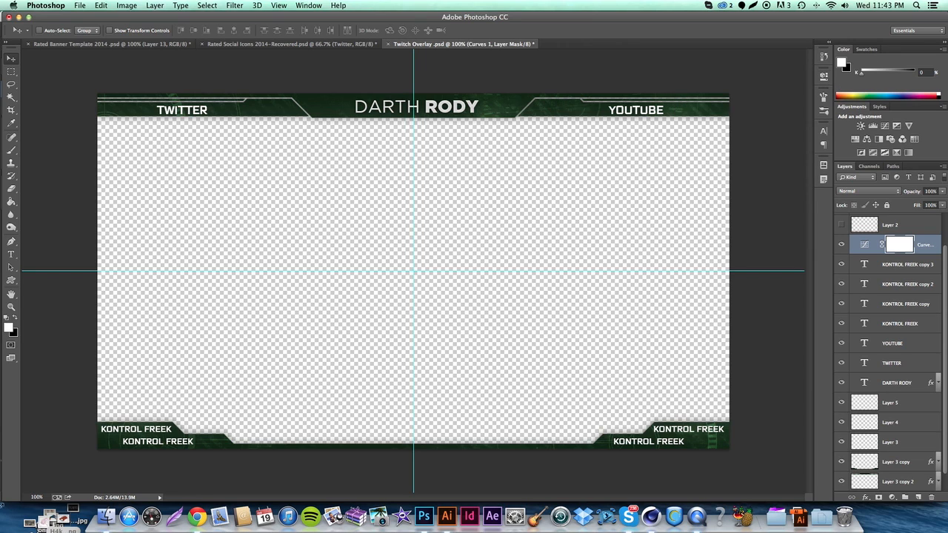
# Step: Delete the Curves adjustment layer and show the gameplay image layer again
pyautogui.scroll(-1, 922, 479)
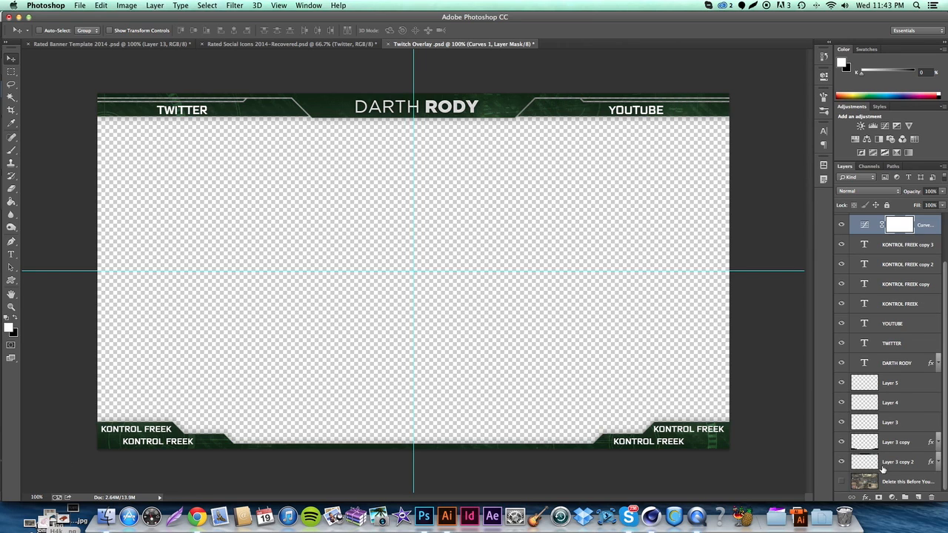
pyautogui.click(841, 482)
pyautogui.click(841, 482)
pyautogui.click(917, 225)
pyautogui.press('BackSpace')
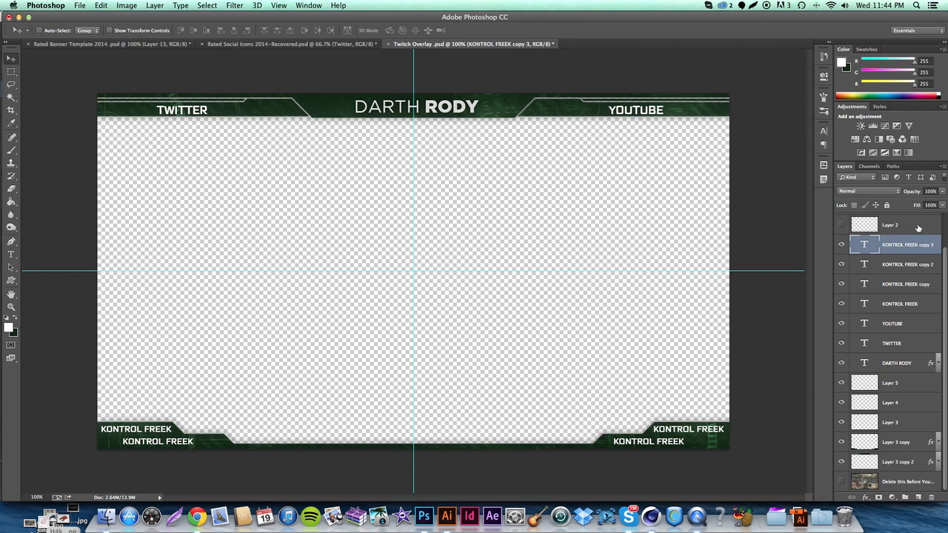
pyautogui.click(841, 482)
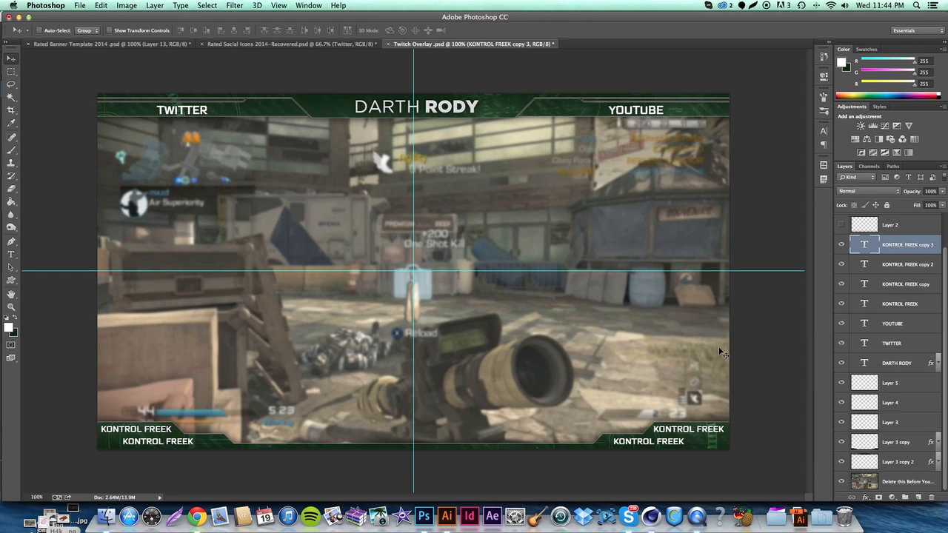